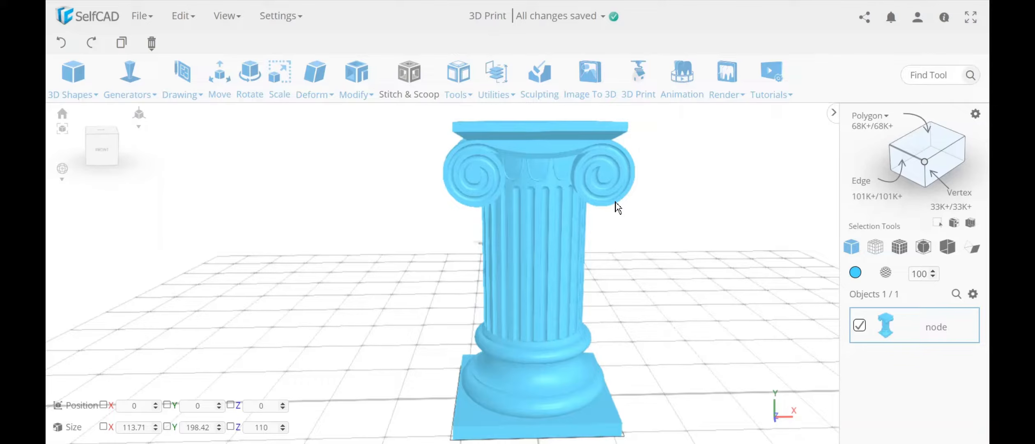
Step: Review the file formats available for exporting the column model and close the export dialog without exporting
{"action": "left_click", "coordinate": [128, 21]}
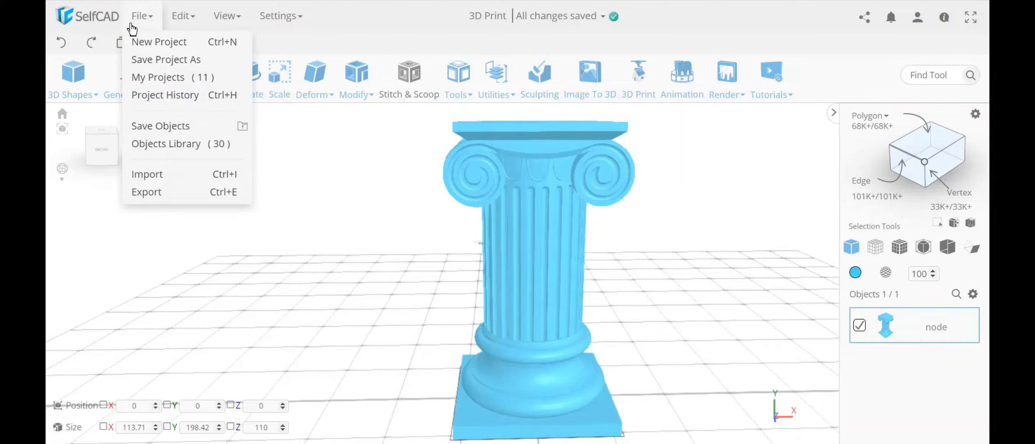
{"action": "left_click", "coordinate": [171, 193]}
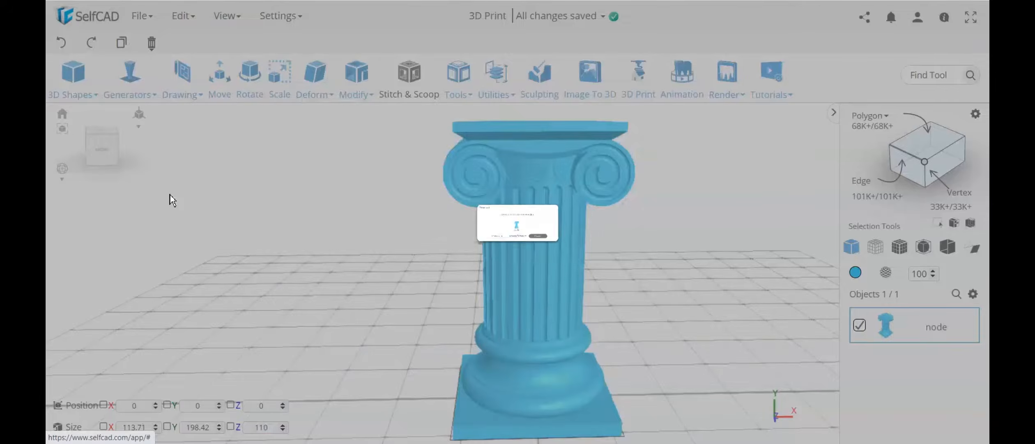
{"action": "left_click", "coordinate": [524, 284]}
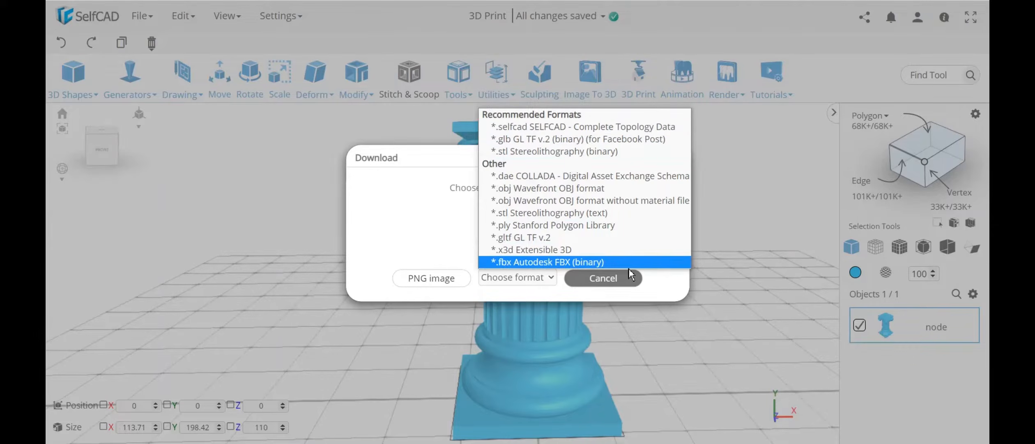
{"action": "left_click", "coordinate": [622, 283]}
{"action": "left_click", "coordinate": [622, 282]}
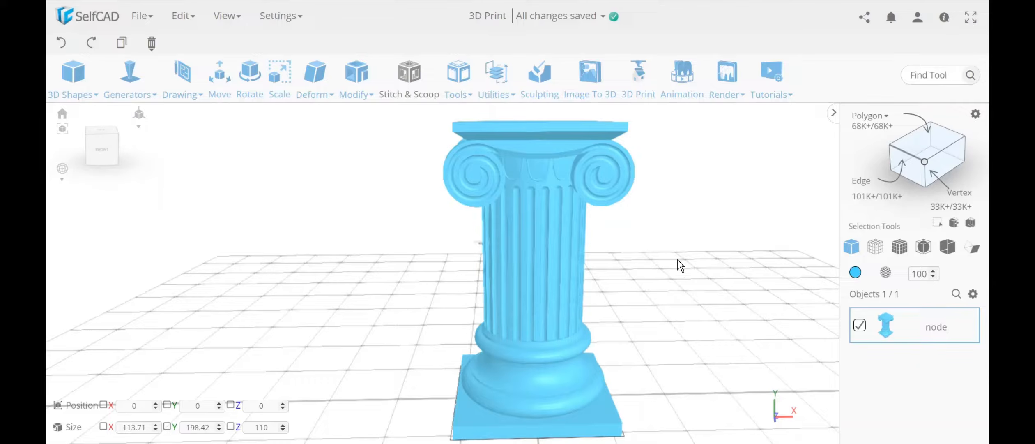
{"action": "left_click", "coordinate": [142, 16]}
{"action": "mouse_move", "coordinate": [141, 16]}
{"action": "scroll", "coordinate": [623, 213], "scroll_direction": "down", "scroll_amount": 3}
{"action": "scroll", "coordinate": [633, 213], "scroll_direction": "up", "scroll_amount": 5}
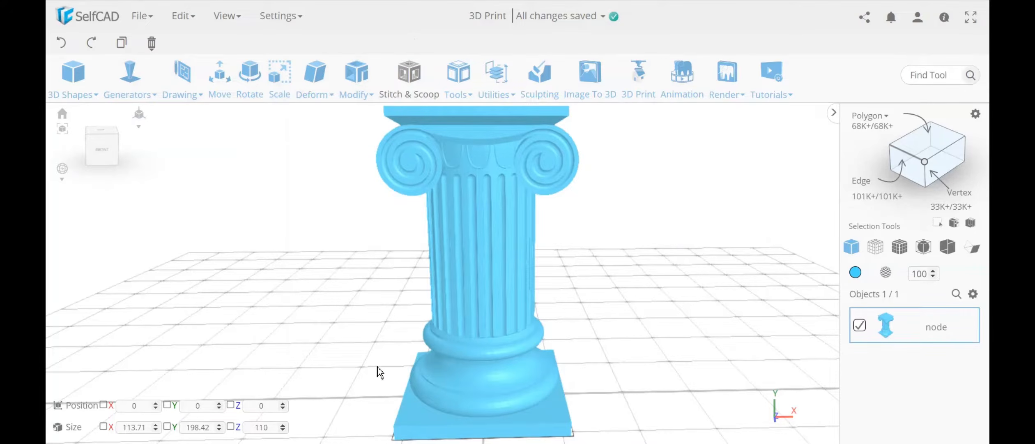
{"action": "scroll", "coordinate": [698, 335], "scroll_direction": "down", "scroll_amount": 3}
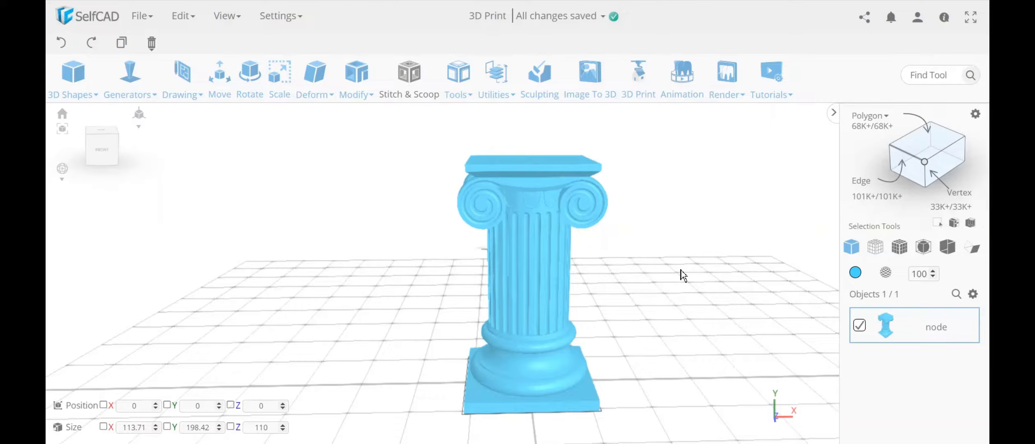
Step: Check the list of export formats again and cancel the export
{"action": "left_click", "coordinate": [139, 16]}
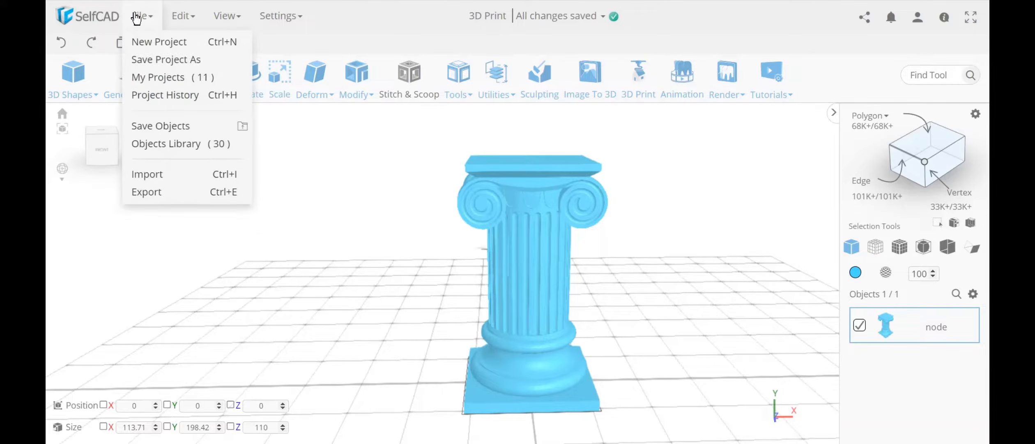
{"action": "left_click", "coordinate": [158, 194]}
{"action": "left_click", "coordinate": [524, 281]}
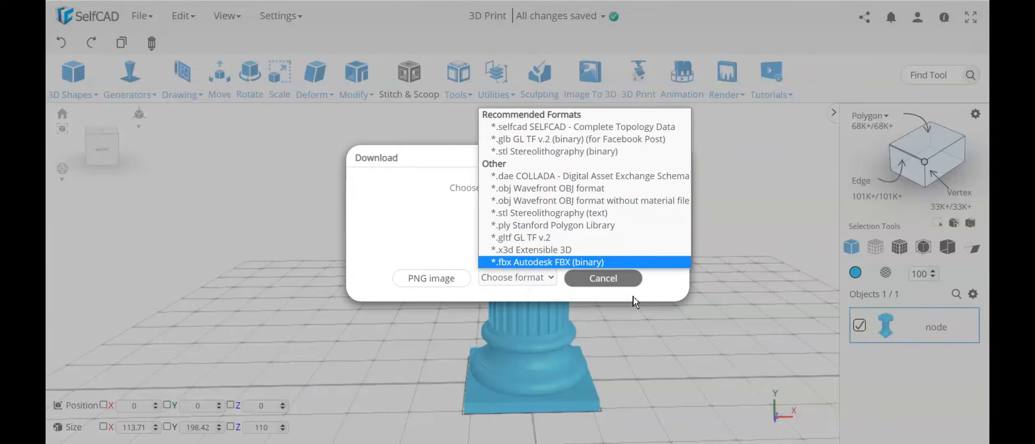
{"action": "left_click", "coordinate": [591, 275]}
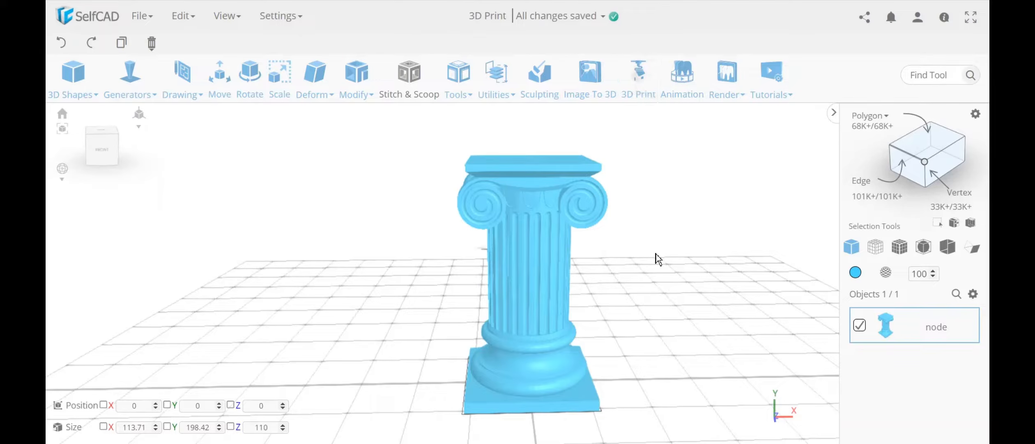
Step: Try to flip the normals of the whole column model
{"action": "left_click_drag", "start_coordinate": [672, 252], "coordinate": [642, 250]}
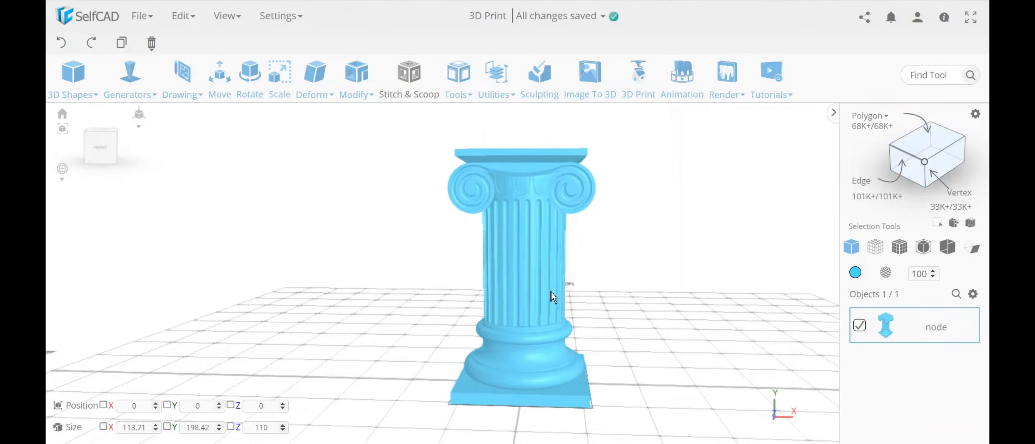
{"action": "mouse_move", "coordinate": [551, 293]}
{"action": "left_mouse_down"}
{"action": "mouse_move", "coordinate": [718, 291]}
{"action": "mouse_move", "coordinate": [591, 304]}
{"action": "mouse_move", "coordinate": [561, 296]}
{"action": "left_mouse_up"}
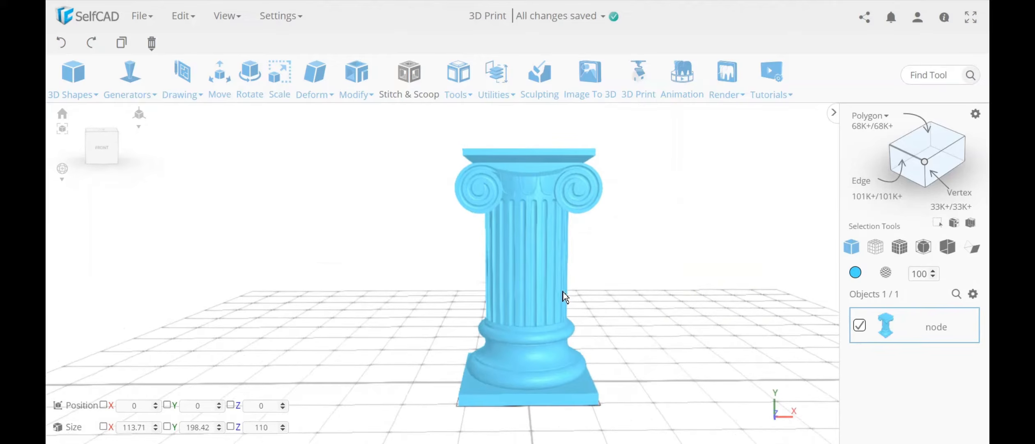
{"action": "left_click", "coordinate": [458, 95]}
{"action": "left_click", "coordinate": [489, 80]}
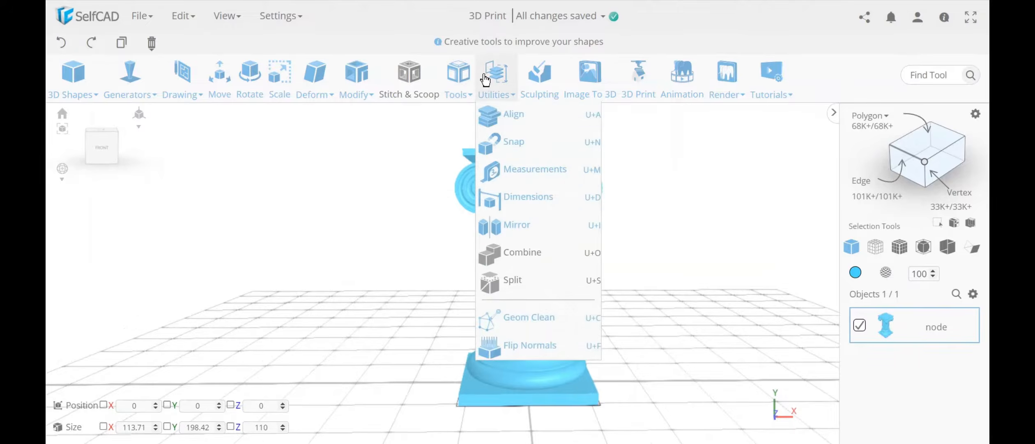
{"action": "left_click", "coordinate": [562, 347]}
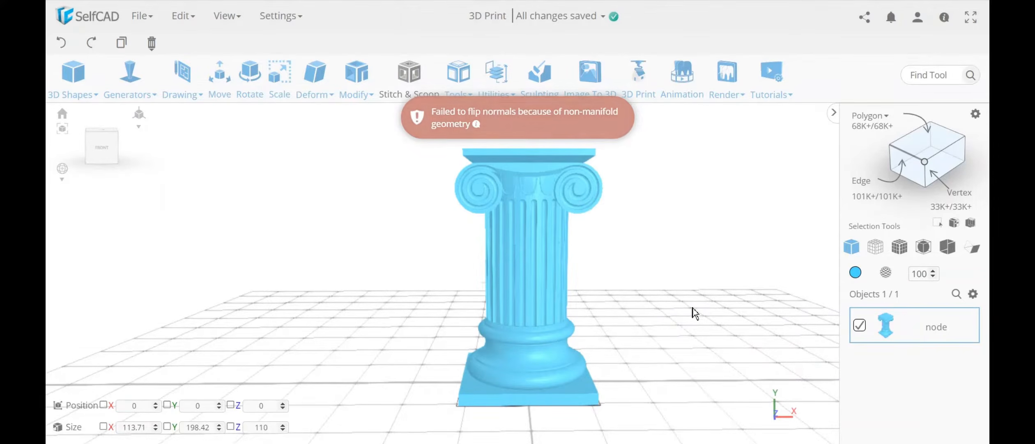
Step: Select the underside polygons of the column's base and set their material opacity to 0
{"action": "left_click_drag", "start_coordinate": [693, 307], "coordinate": [701, 223]}
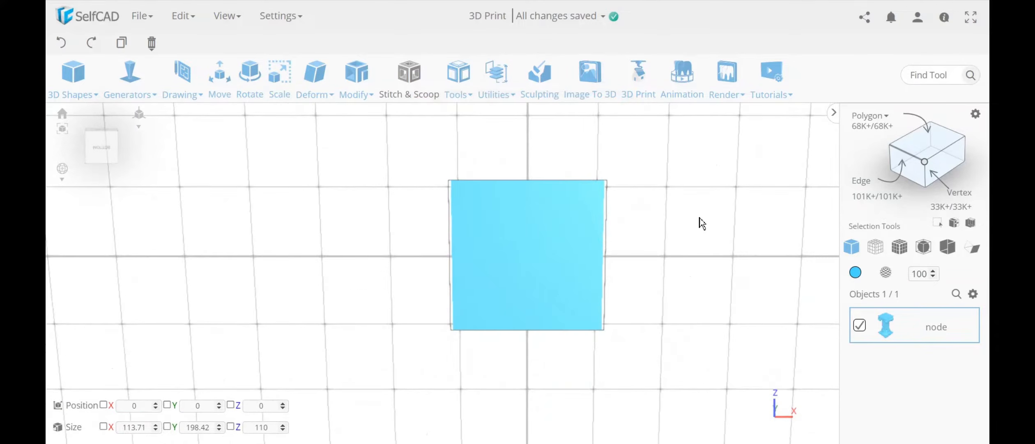
{"action": "left_click", "coordinate": [934, 140]}
{"action": "left_click", "coordinate": [547, 253]}
{"action": "left_click", "coordinate": [540, 258]}
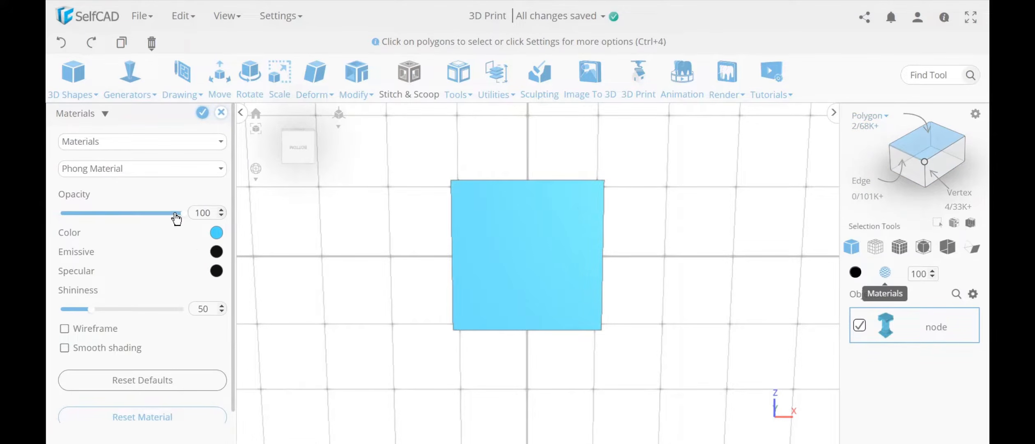
{"action": "left_click_drag", "start_coordinate": [181, 213], "coordinate": [57, 214]}
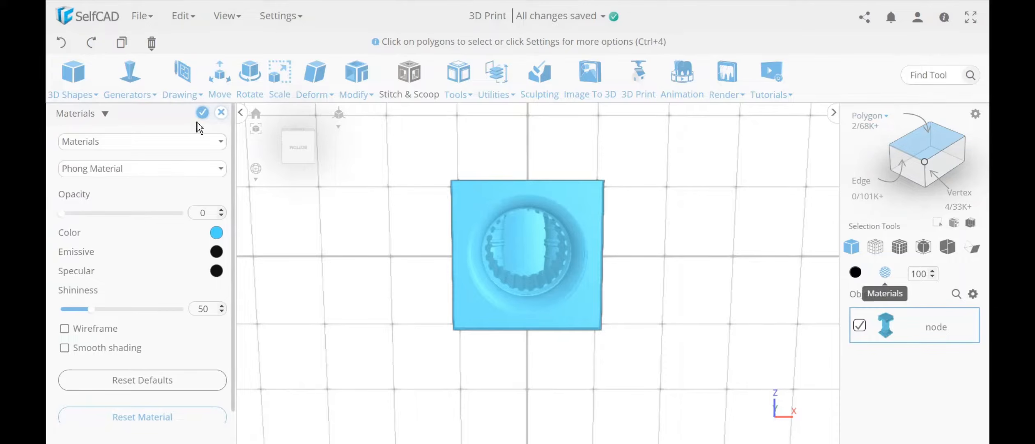
{"action": "left_click", "coordinate": [202, 112]}
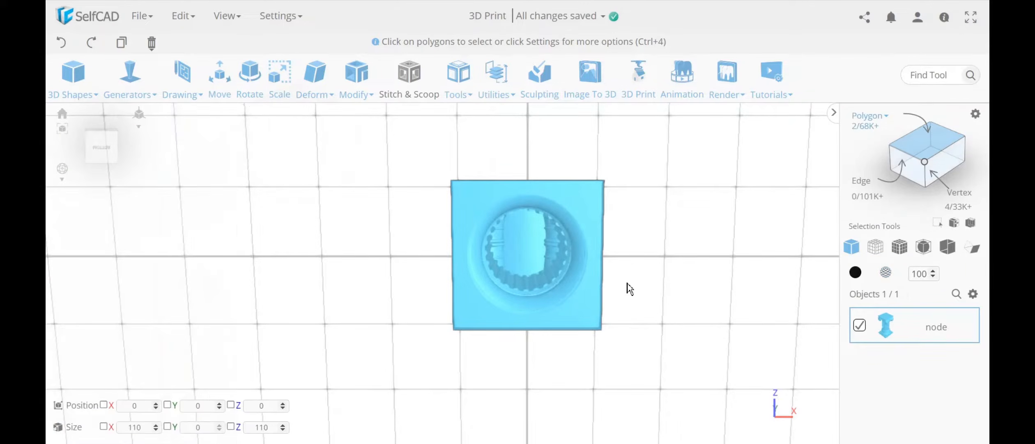
Step: Turn on back-face highlighting and examine the column's hollow interior through the transparent underside
{"action": "scroll", "coordinate": [549, 253], "scroll_direction": "up", "scroll_amount": 8}
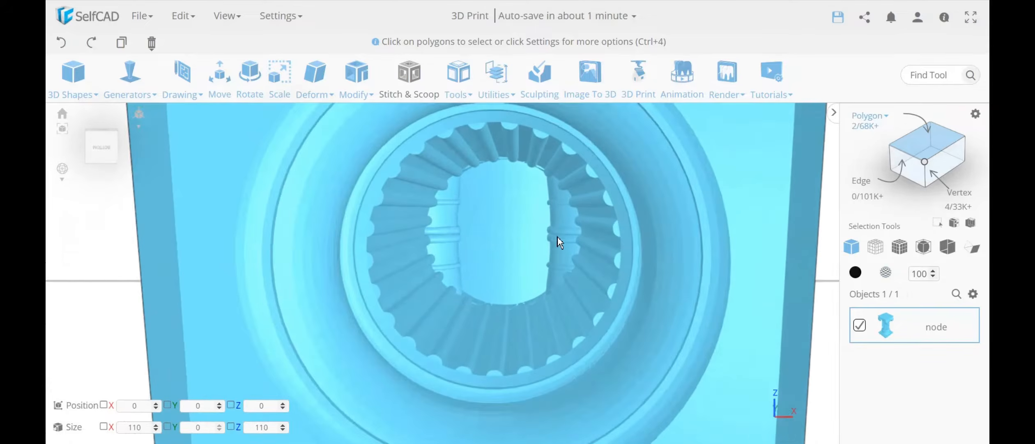
{"action": "left_click", "coordinate": [972, 248]}
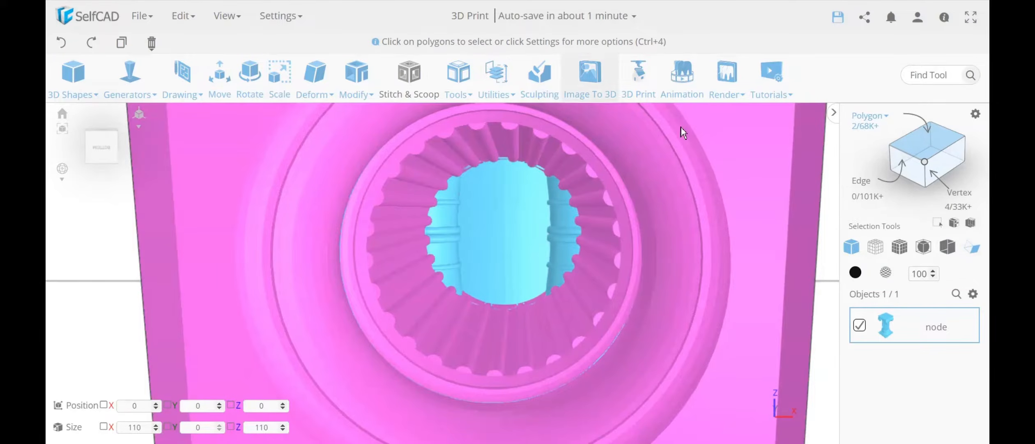
{"action": "scroll", "coordinate": [612, 273], "scroll_direction": "down", "scroll_amount": 10}
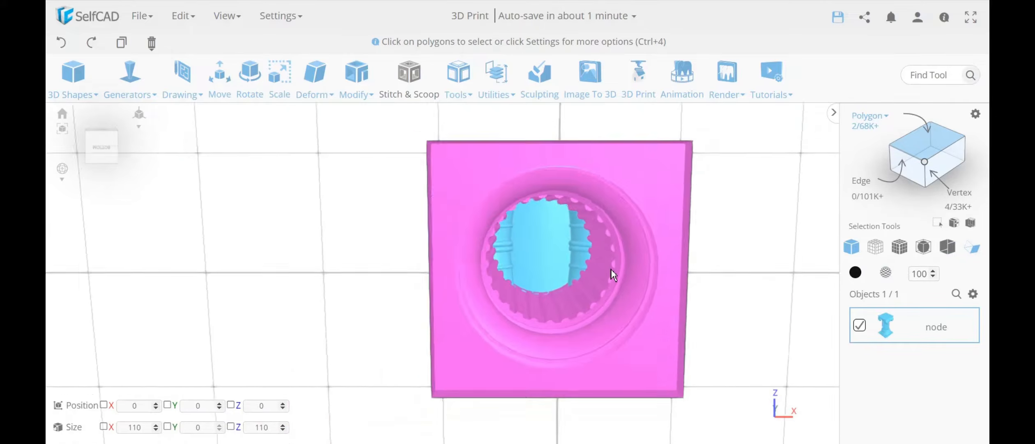
{"action": "right_click_drag", "start_coordinate": [612, 270], "coordinate": [700, 243]}
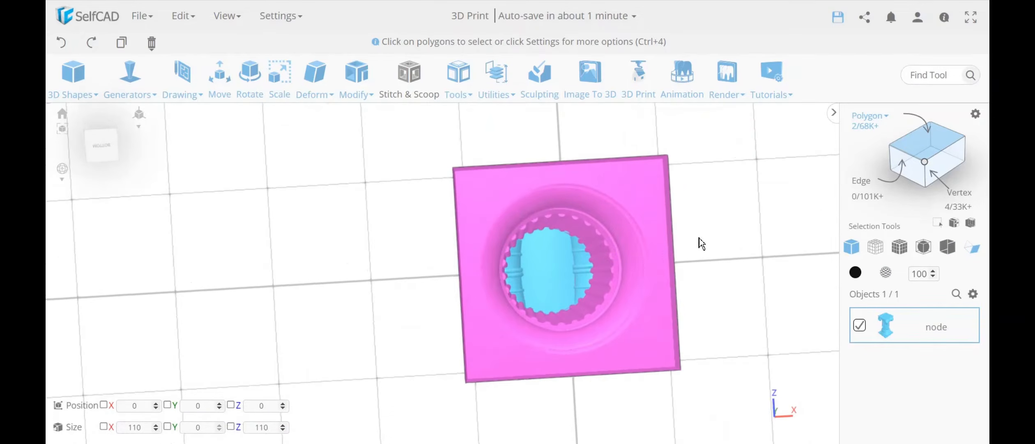
{"action": "scroll", "coordinate": [602, 240], "scroll_direction": "up", "scroll_amount": 5}
{"action": "scroll", "coordinate": [599, 243], "scroll_direction": "up", "scroll_amount": 5}
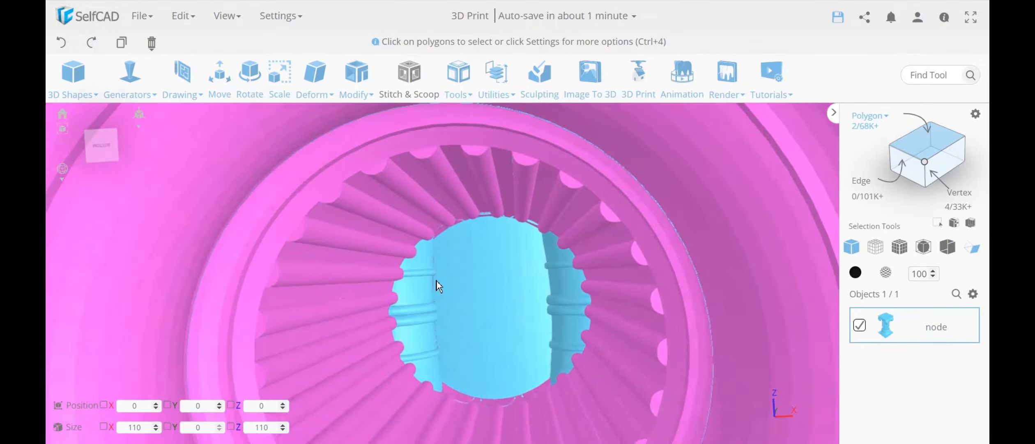
{"action": "scroll", "coordinate": [462, 294], "scroll_direction": "down", "scroll_amount": 8}
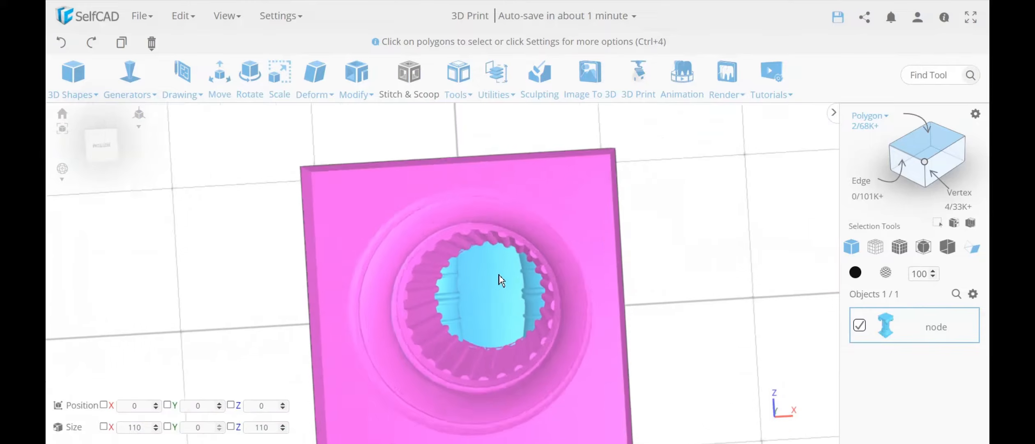
Step: Select the flat scroll faces on the front of the capital and clear the selection
{"action": "right_click_drag", "start_coordinate": [499, 275], "coordinate": [676, 323]}
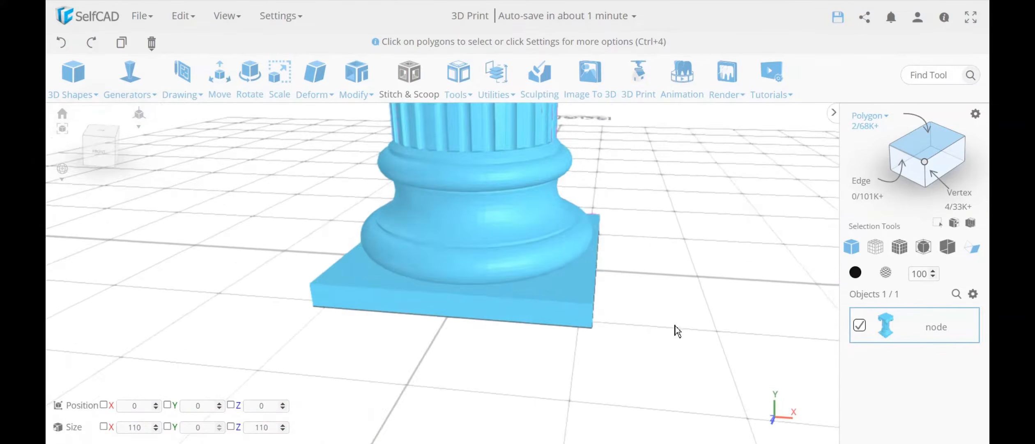
{"action": "scroll", "coordinate": [679, 320], "scroll_direction": "down", "scroll_amount": 4}
{"action": "middle_click_drag", "start_coordinate": [680, 319], "coordinate": [623, 385]}
{"action": "right_click_drag", "start_coordinate": [623, 385], "coordinate": [631, 346]}
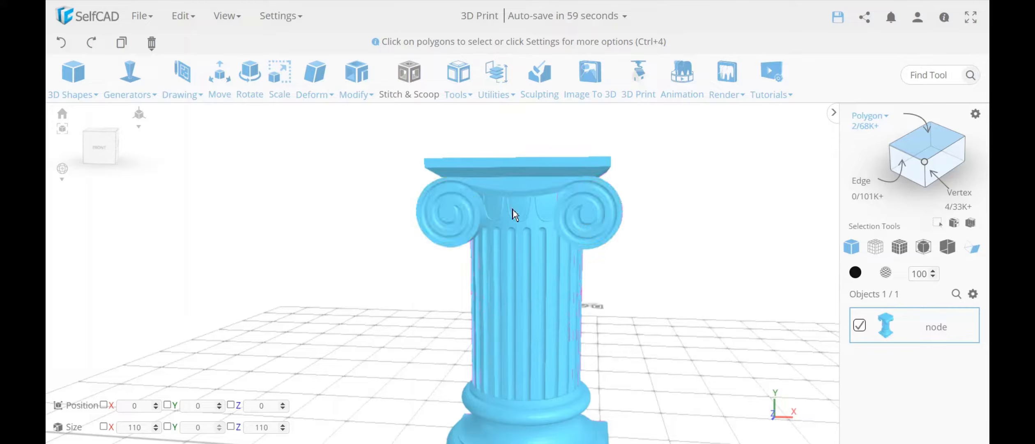
{"action": "left_click", "coordinate": [522, 189]}
{"action": "left_click_drag", "start_coordinate": [522, 189], "coordinate": [542, 193]}
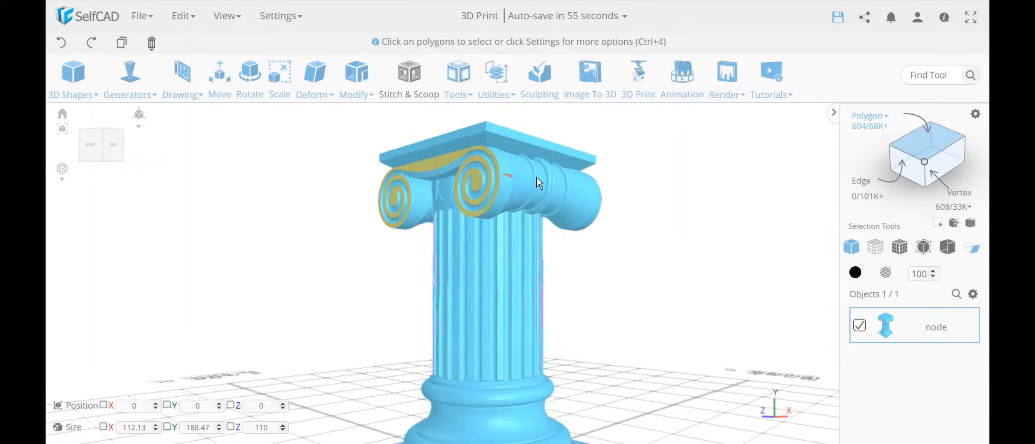
{"action": "left_click_drag", "start_coordinate": [626, 286], "coordinate": [689, 288]}
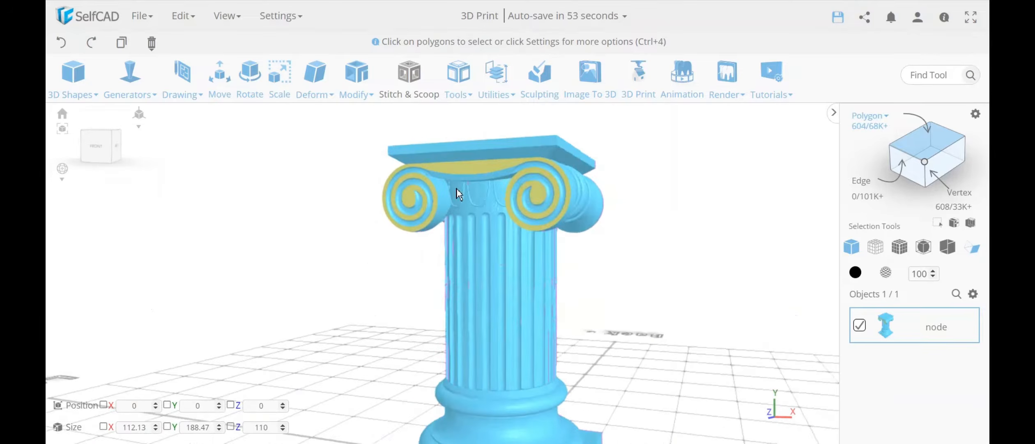
{"action": "left_click_drag", "start_coordinate": [580, 240], "coordinate": [599, 214]}
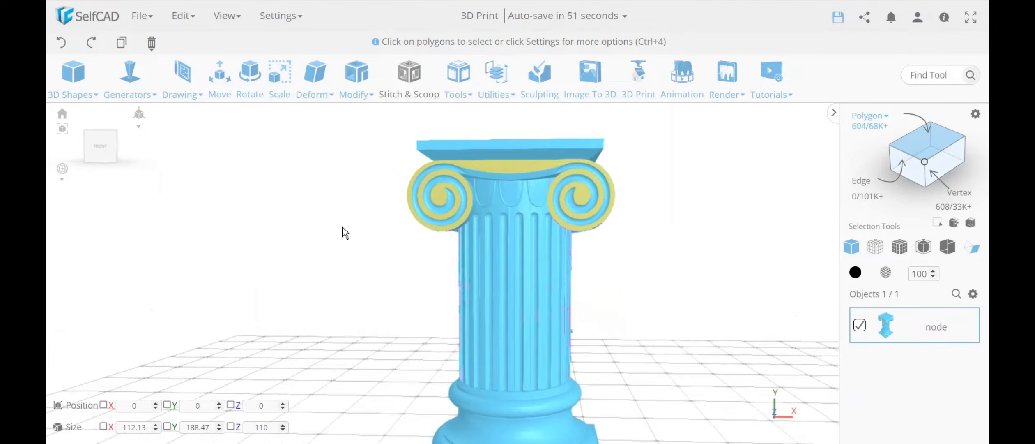
{"action": "left_click_drag", "start_coordinate": [343, 227], "coordinate": [318, 244]}
{"action": "left_click", "coordinate": [388, 225]}
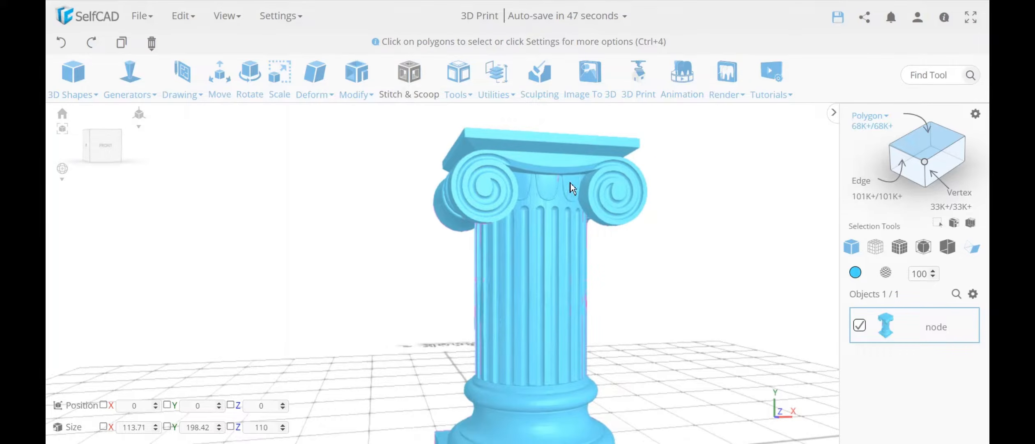
Step: Examine the column's capital, shaft and base from the sides and from below for highlighted back faces
{"action": "left_click_drag", "start_coordinate": [707, 302], "coordinate": [504, 190]}
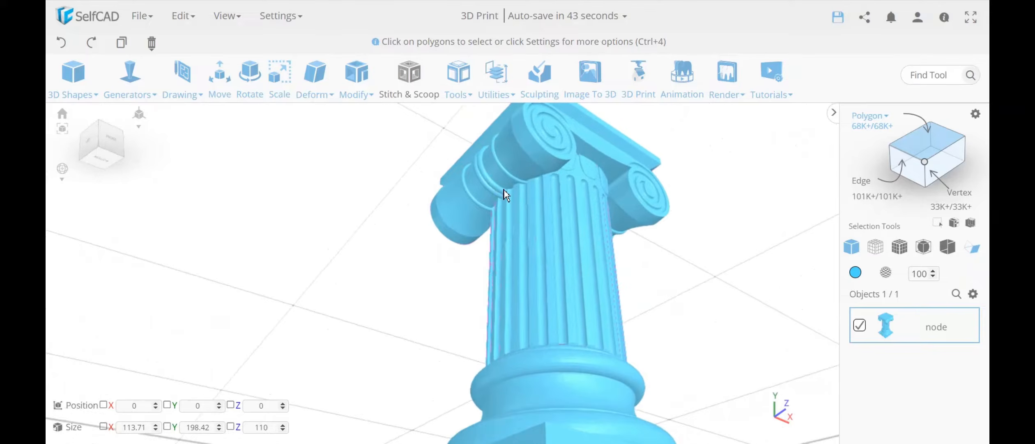
{"action": "left_click_drag", "start_coordinate": [703, 324], "coordinate": [631, 373]}
{"action": "scroll", "coordinate": [663, 229], "scroll_direction": "down", "scroll_amount": 5}
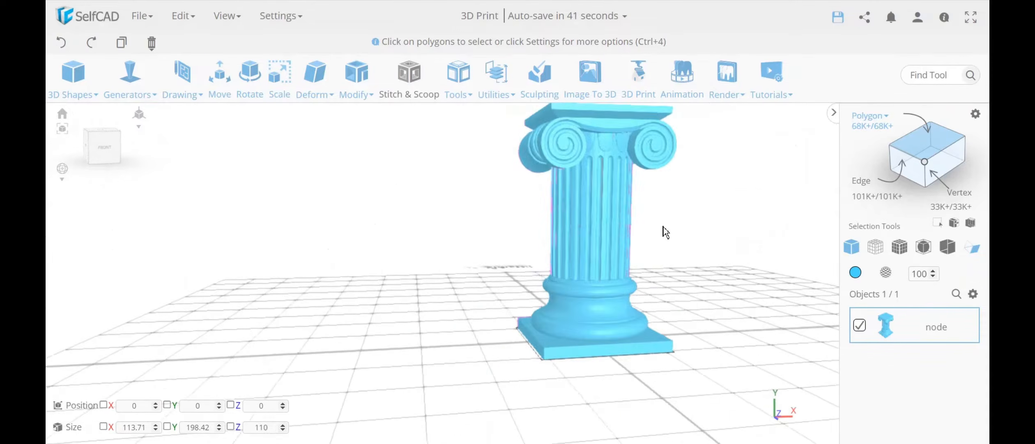
{"action": "right_click_drag", "start_coordinate": [663, 229], "coordinate": [680, 325]}
{"action": "left_click_drag", "start_coordinate": [682, 330], "coordinate": [657, 322]}
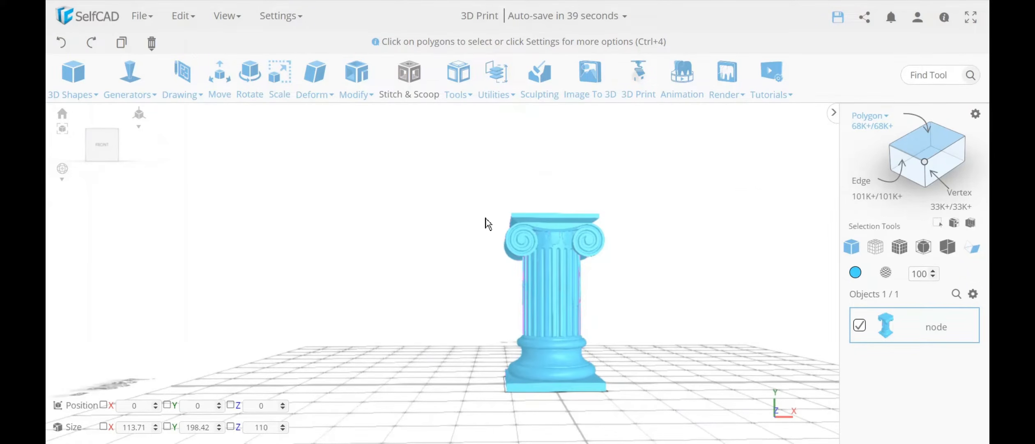
{"action": "scroll", "coordinate": [644, 249], "scroll_direction": "up", "scroll_amount": 5}
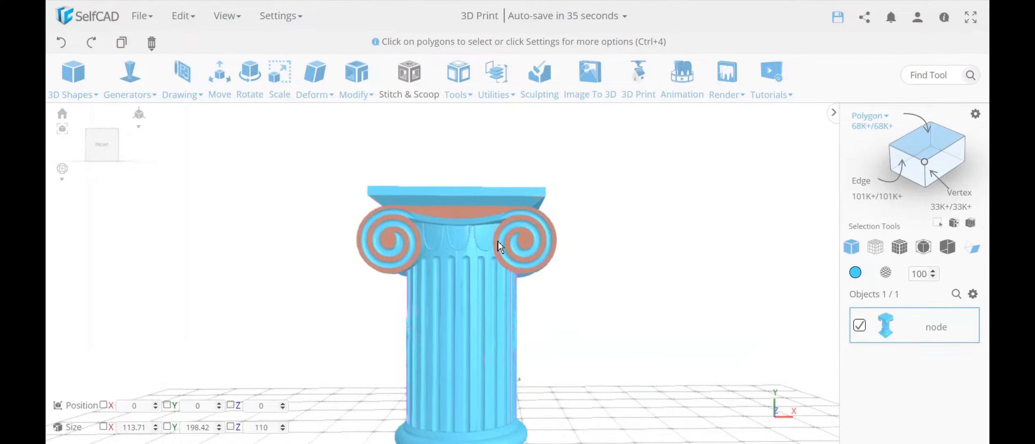
{"action": "left_click_drag", "start_coordinate": [499, 246], "coordinate": [578, 296]}
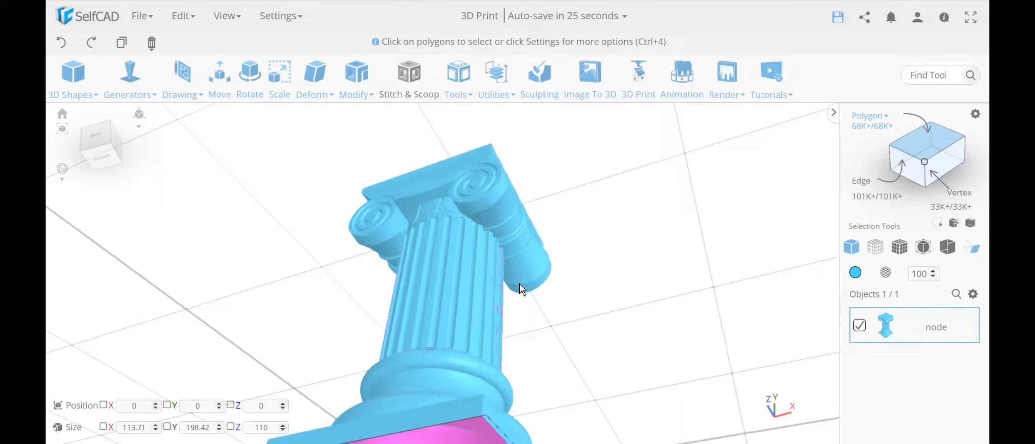
{"action": "right_click_drag", "start_coordinate": [647, 314], "coordinate": [699, 261]}
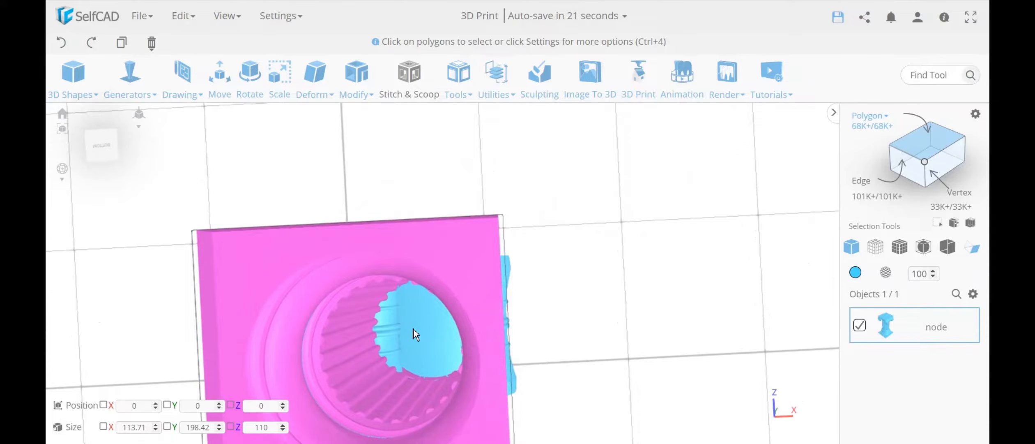
Step: Inspect the column from the front and from below, and review the utilities for flipping normals and cleaning geometry
{"action": "right_click_drag", "start_coordinate": [660, 298], "coordinate": [686, 303]}
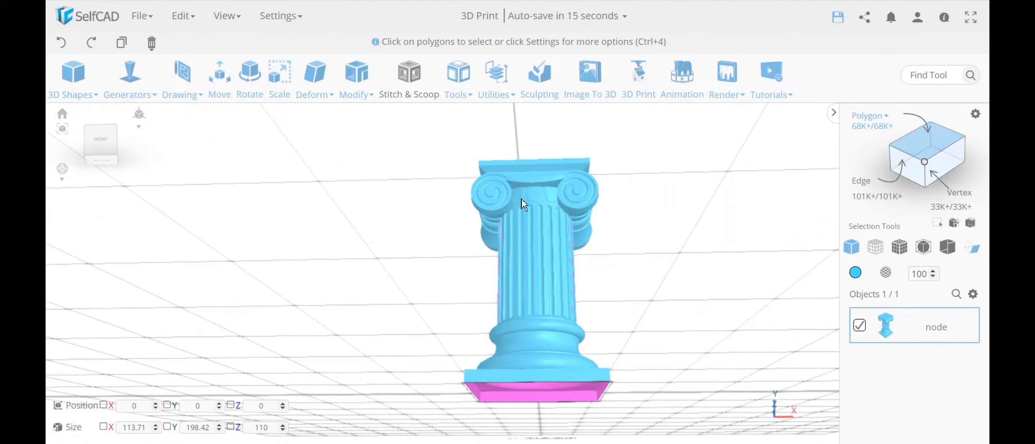
{"action": "right_click_drag", "start_coordinate": [665, 224], "coordinate": [584, 206]}
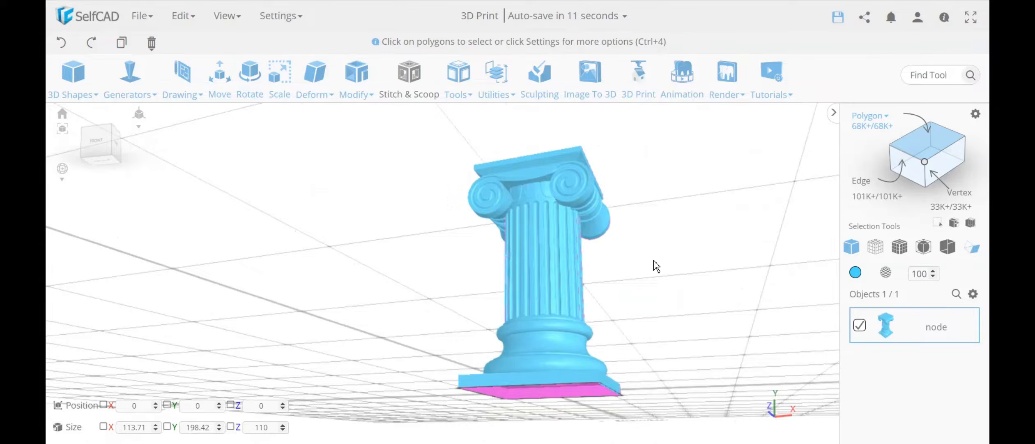
{"action": "right_click_drag", "start_coordinate": [653, 263], "coordinate": [573, 241]}
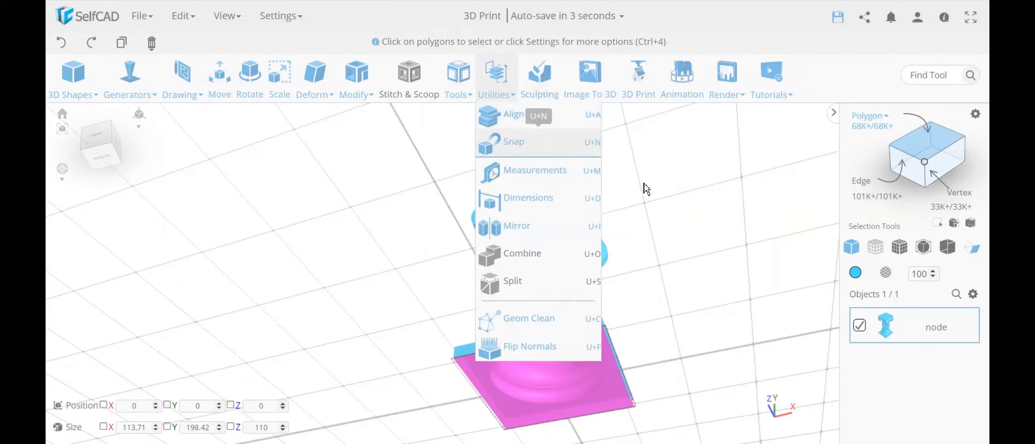
{"action": "left_click_drag", "start_coordinate": [660, 271], "coordinate": [674, 283]}
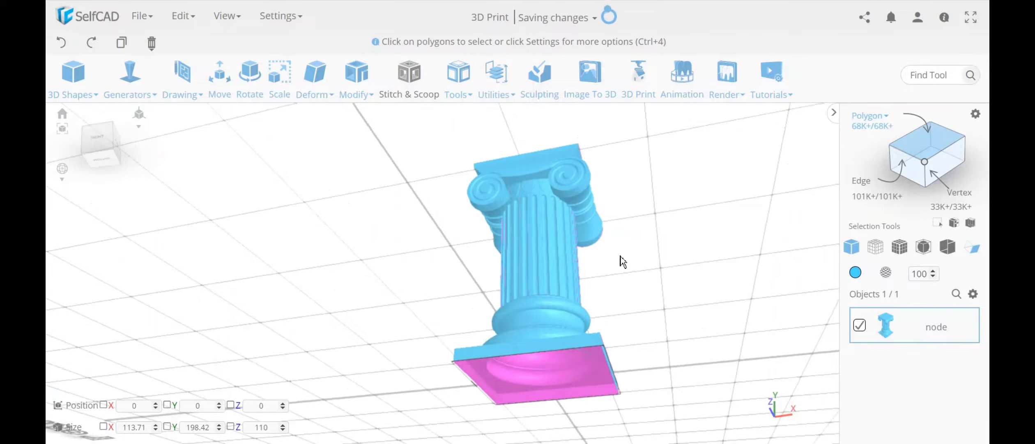
Step: Undo the last edits, back to before the base's underside was made transparent
{"action": "left_click", "coordinate": [58, 46]}
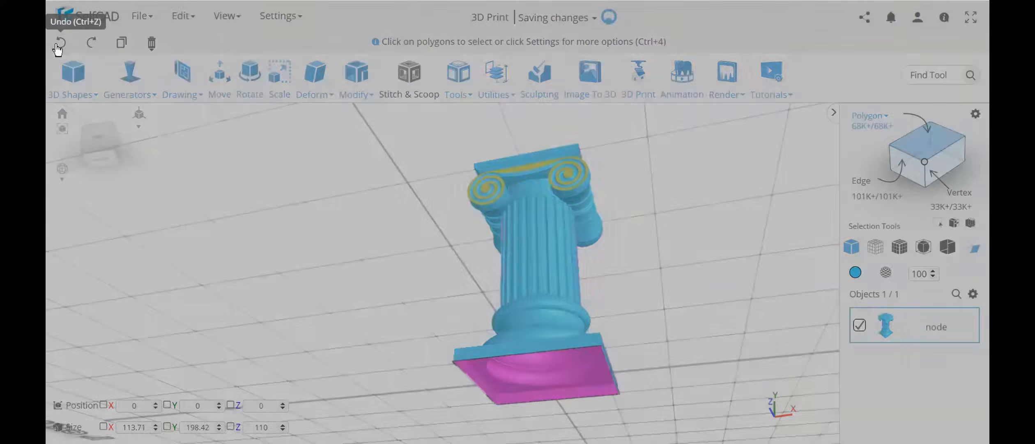
{"action": "left_click", "coordinate": [56, 45]}
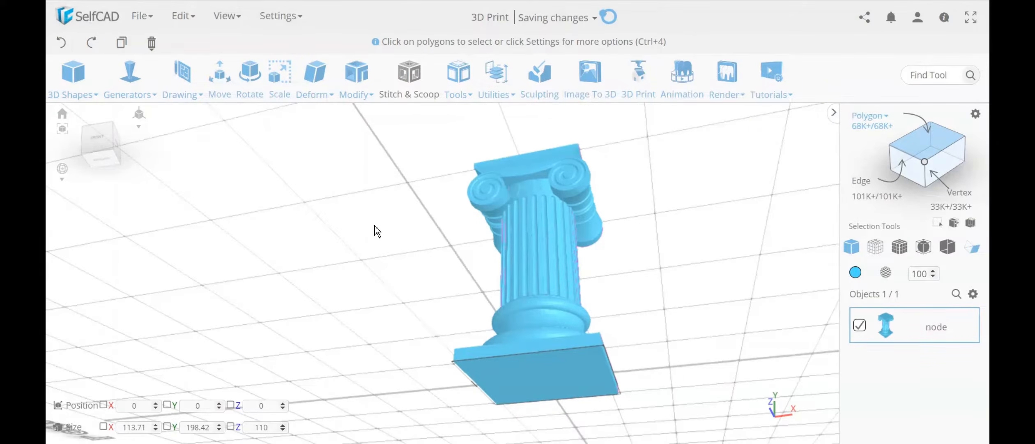
{"action": "left_click_drag", "start_coordinate": [374, 225], "coordinate": [412, 270]}
{"action": "right_click_drag", "start_coordinate": [412, 270], "coordinate": [413, 293]}
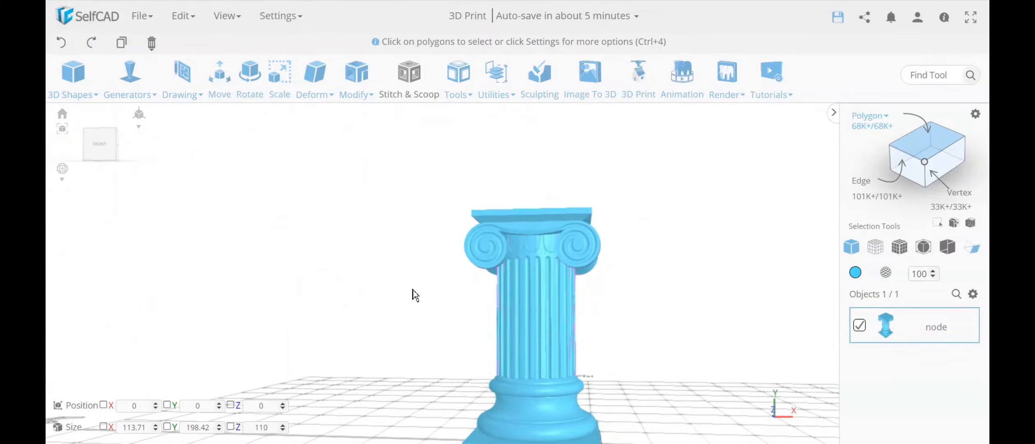
Step: Check the whole column from the front and open it in the 3D Print slicer
{"action": "left_click_drag", "start_coordinate": [689, 268], "coordinate": [706, 274]}
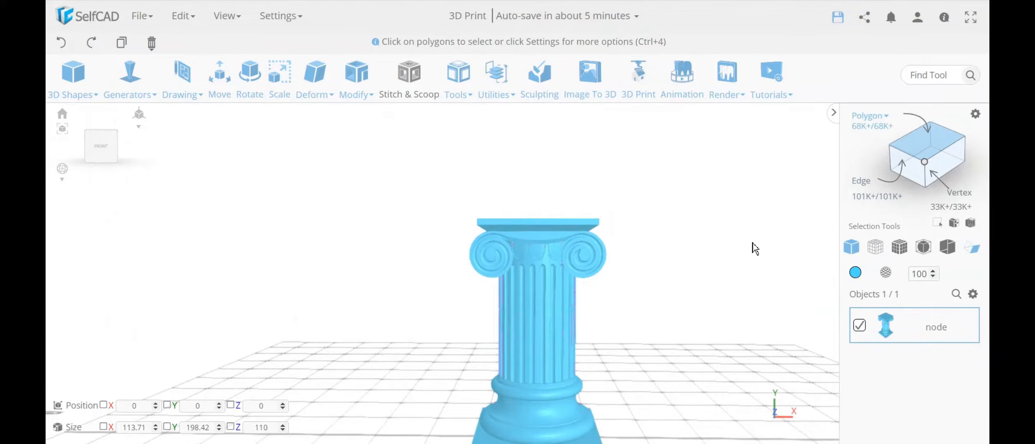
{"action": "scroll", "coordinate": [602, 283], "scroll_direction": "up", "scroll_amount": 3}
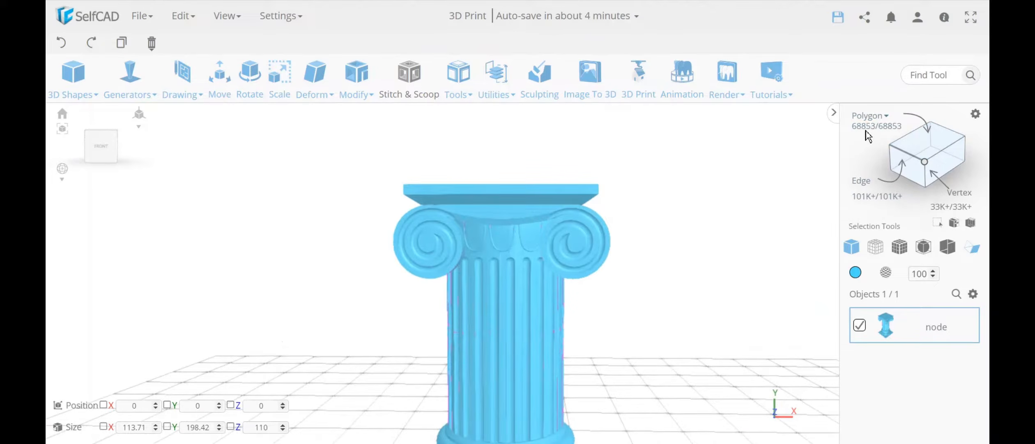
{"action": "scroll", "coordinate": [694, 272], "scroll_direction": "down", "scroll_amount": 3}
{"action": "left_click_drag", "start_coordinate": [694, 273], "coordinate": [536, 194]}
{"action": "left_click_drag", "start_coordinate": [595, 267], "coordinate": [655, 283]}
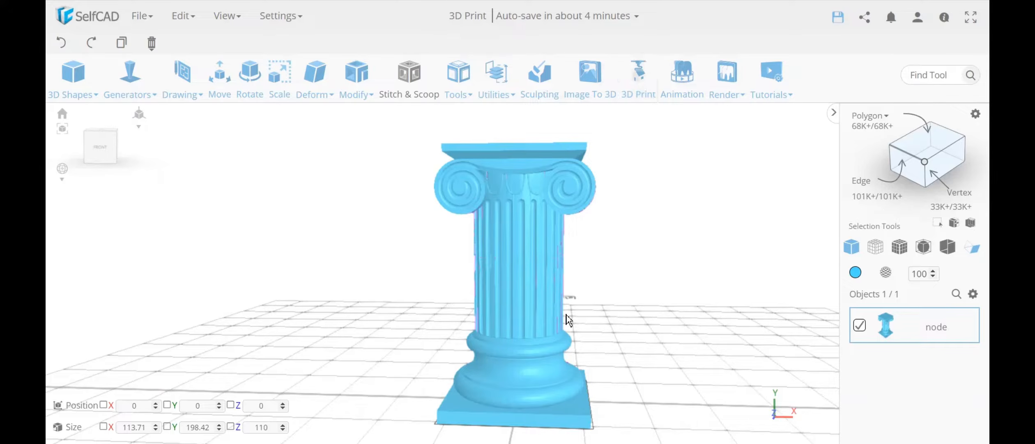
{"action": "left_click_drag", "start_coordinate": [566, 320], "coordinate": [624, 344]}
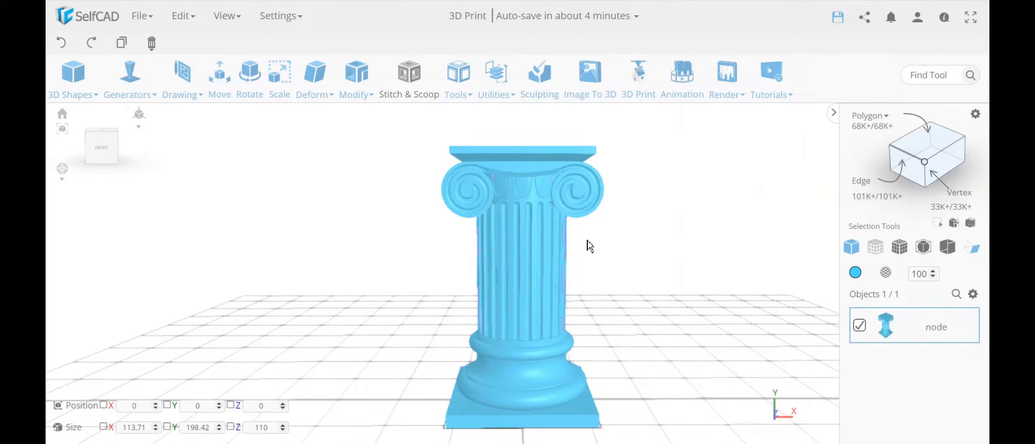
{"action": "left_click", "coordinate": [644, 82]}
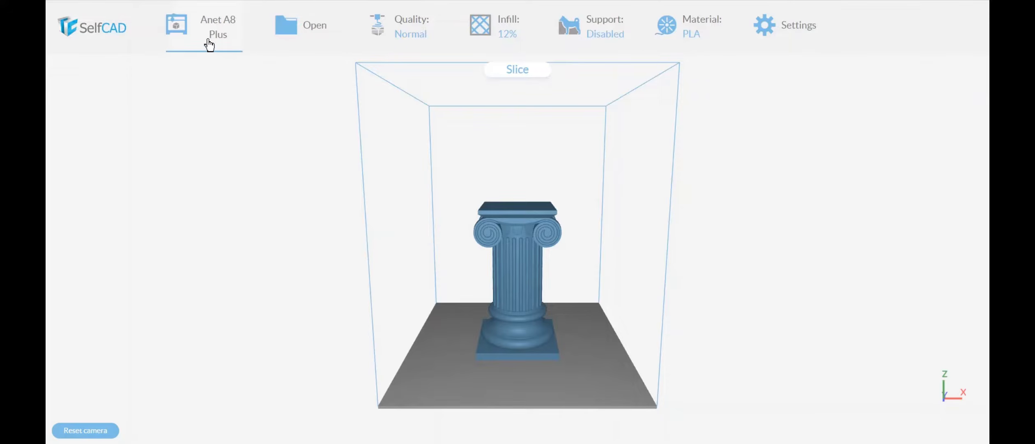
Step: Browse the list of supported 3D printers and their print volumes, and return to the slicer
{"action": "left_click", "coordinate": [218, 41]}
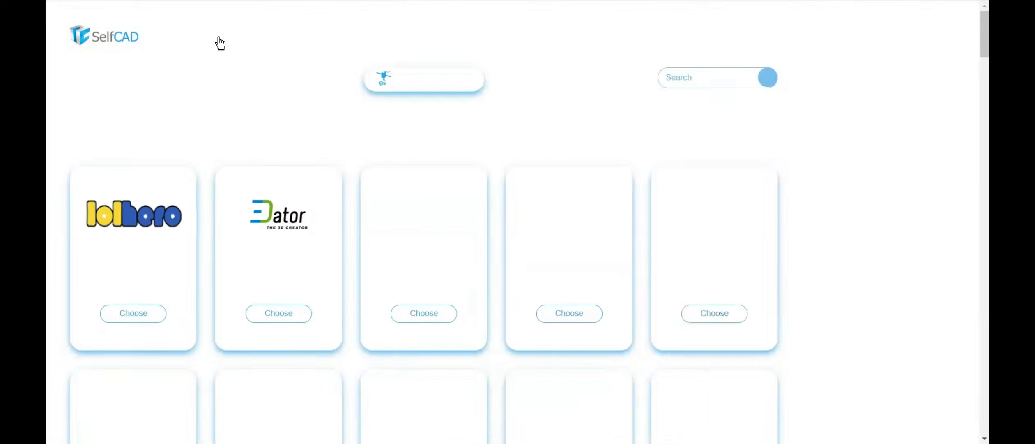
{"action": "scroll", "coordinate": [452, 354], "scroll_direction": "down", "scroll_amount": 2}
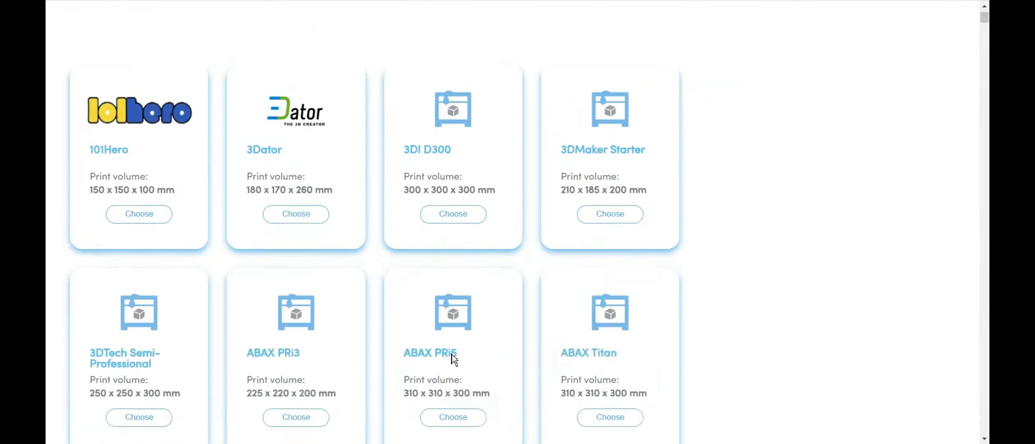
{"action": "scroll", "coordinate": [452, 356], "scroll_direction": "down", "scroll_amount": 3}
{"action": "scroll", "coordinate": [452, 317], "scroll_direction": "up", "scroll_amount": 5}
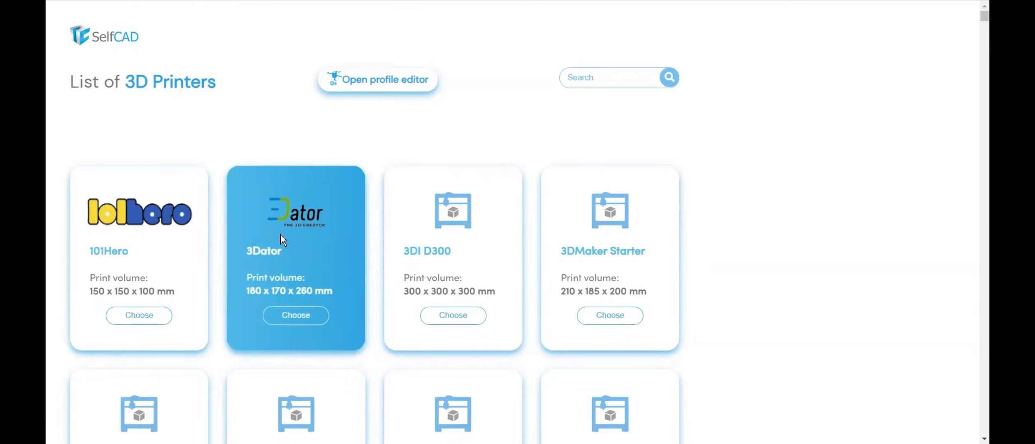
{"action": "scroll", "coordinate": [386, 280], "scroll_direction": "down", "scroll_amount": 10}
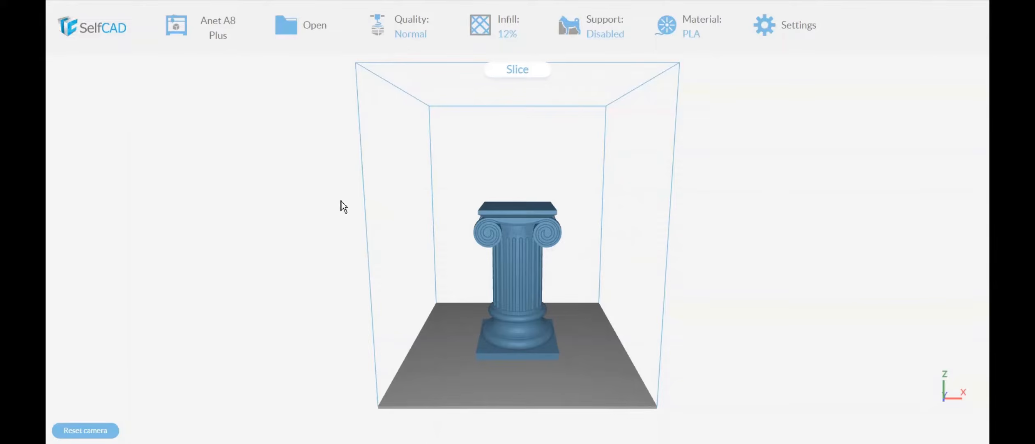
Step: Examine the column inside the build volume and review the quality, infill, support and material options
{"action": "scroll", "coordinate": [545, 109], "scroll_direction": "up", "scroll_amount": 3}
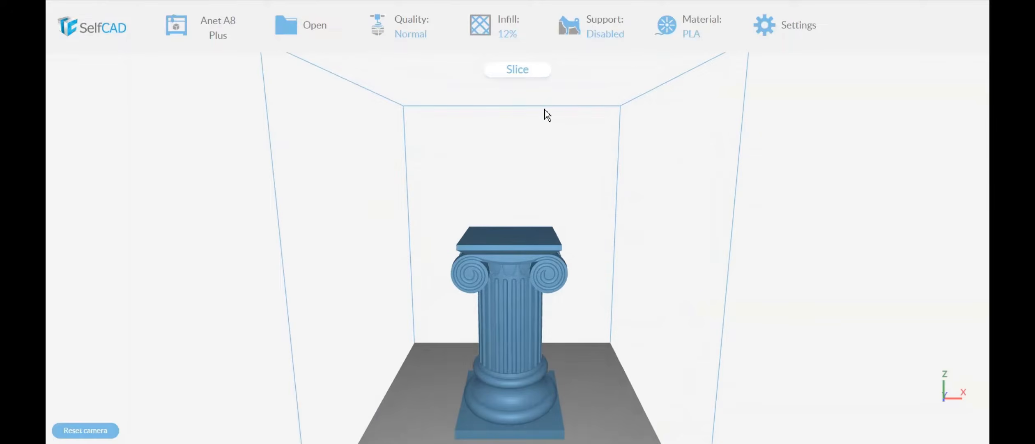
{"action": "scroll", "coordinate": [545, 109], "scroll_direction": "down", "scroll_amount": 1}
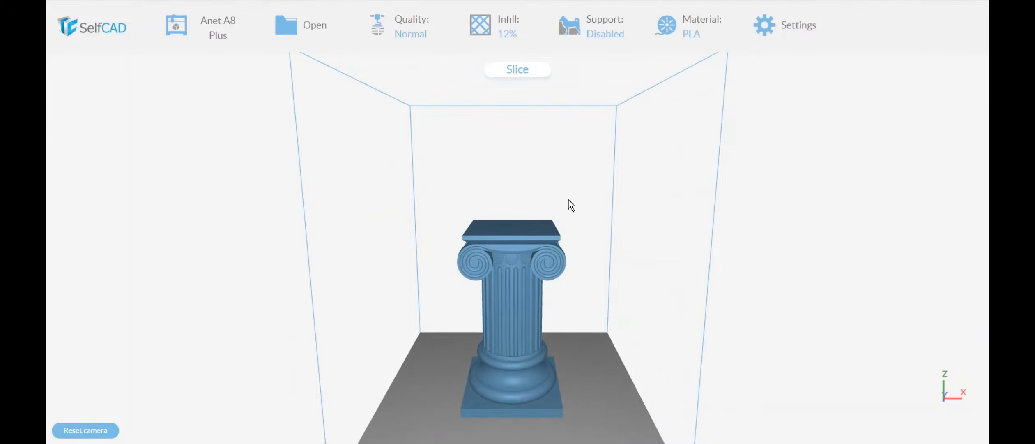
{"action": "left_click_drag", "start_coordinate": [570, 204], "coordinate": [545, 198]}
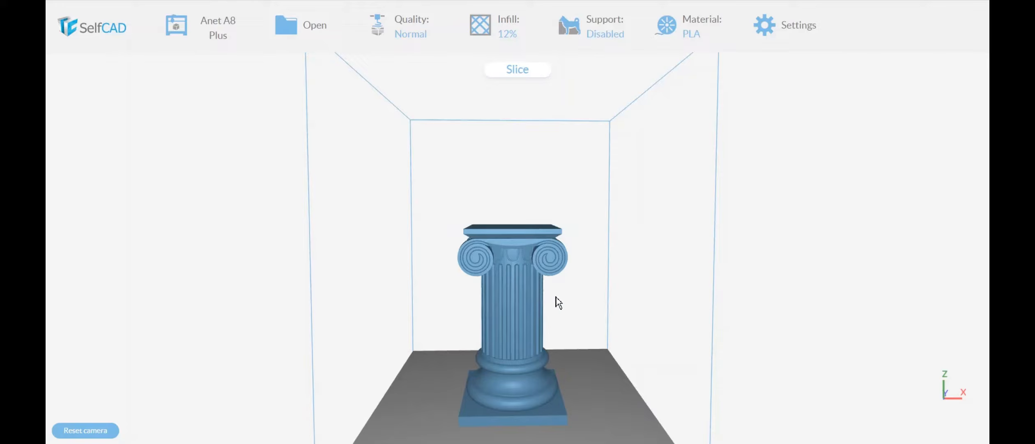
{"action": "mouse_move", "coordinate": [429, 19]}
{"action": "left_click_drag", "start_coordinate": [555, 414], "coordinate": [569, 392]}
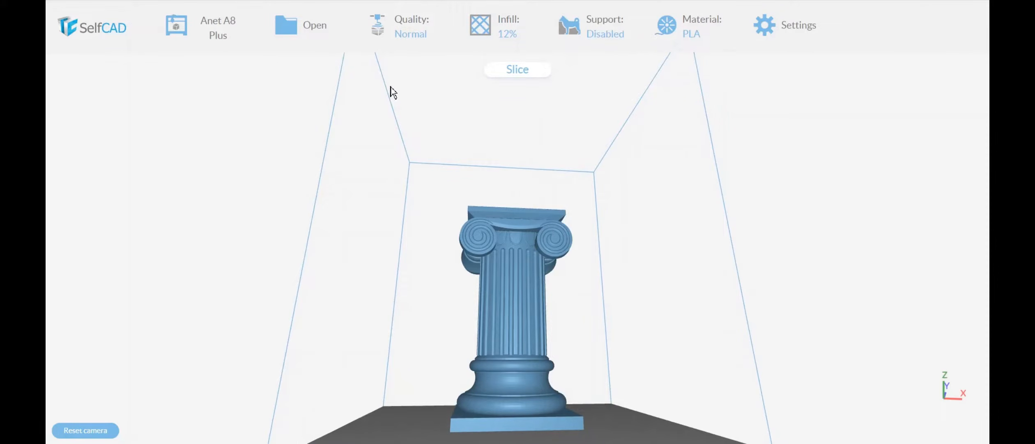
{"action": "mouse_move", "coordinate": [397, 34]}
{"action": "left_click_drag", "start_coordinate": [498, 320], "coordinate": [505, 335]}
{"action": "mouse_move", "coordinate": [505, 48]}
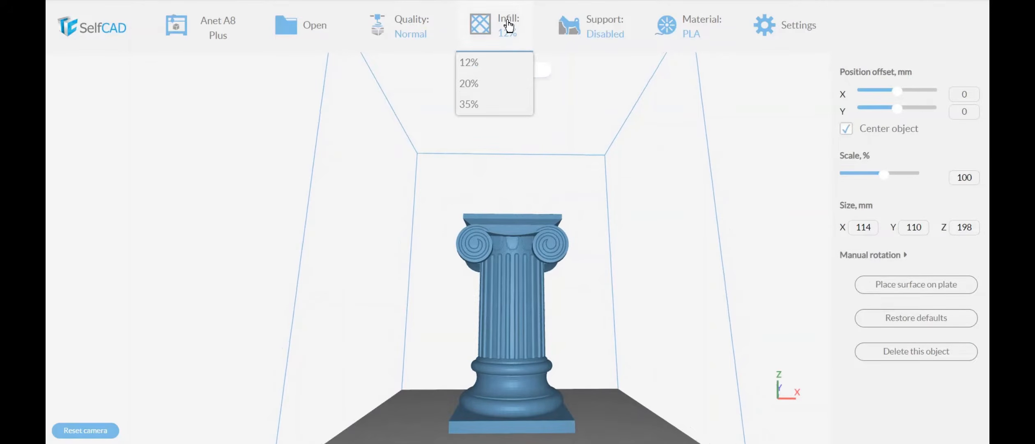
{"action": "left_click_drag", "start_coordinate": [552, 298], "coordinate": [534, 254]}
{"action": "mouse_move", "coordinate": [684, 35]}
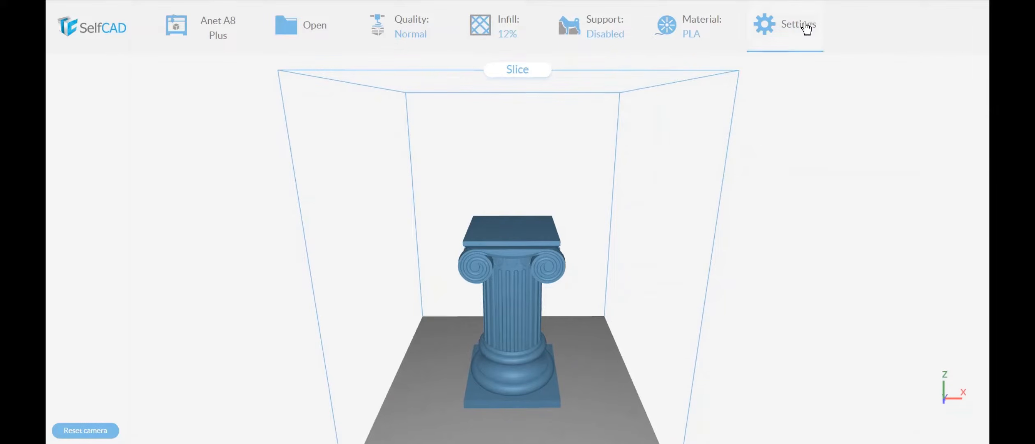
{"action": "left_click_drag", "start_coordinate": [543, 274], "coordinate": [573, 230]}
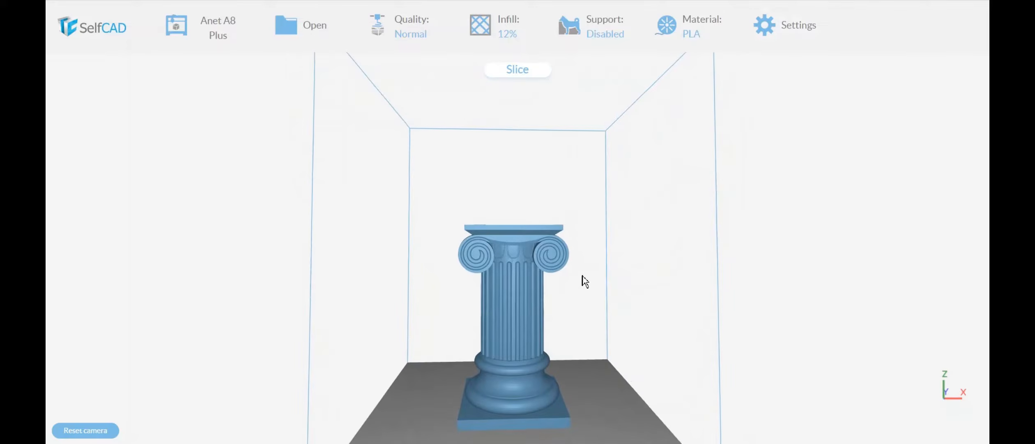
Step: Select the column on the build plate and review its position, scale and size settings
{"action": "left_click", "coordinate": [515, 315]}
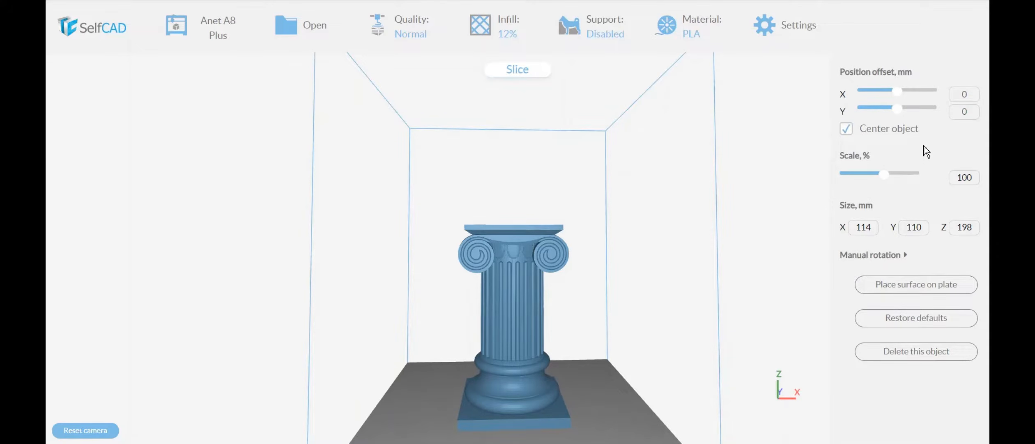
{"action": "left_click_drag", "start_coordinate": [506, 335], "coordinate": [498, 337]}
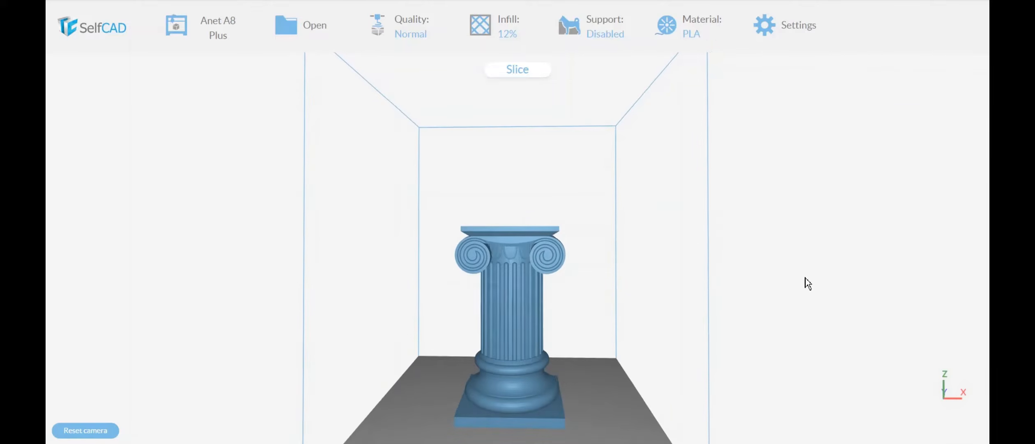
{"action": "left_click", "coordinate": [534, 309]}
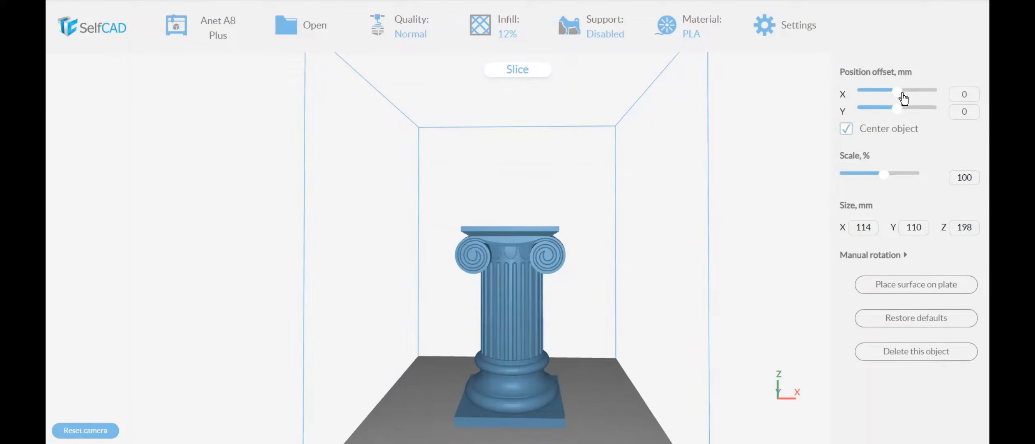
Step: Turn off centring to offset the column by 2 mm in X and -2 mm in Y, and centre it again
{"action": "left_click", "coordinate": [849, 133]}
{"action": "mouse_move", "coordinate": [897, 90]}
{"action": "left_mouse_down"}
{"action": "mouse_move", "coordinate": [927, 98]}
{"action": "mouse_move", "coordinate": [879, 97]}
{"action": "mouse_move", "coordinate": [900, 97]}
{"action": "left_mouse_up"}
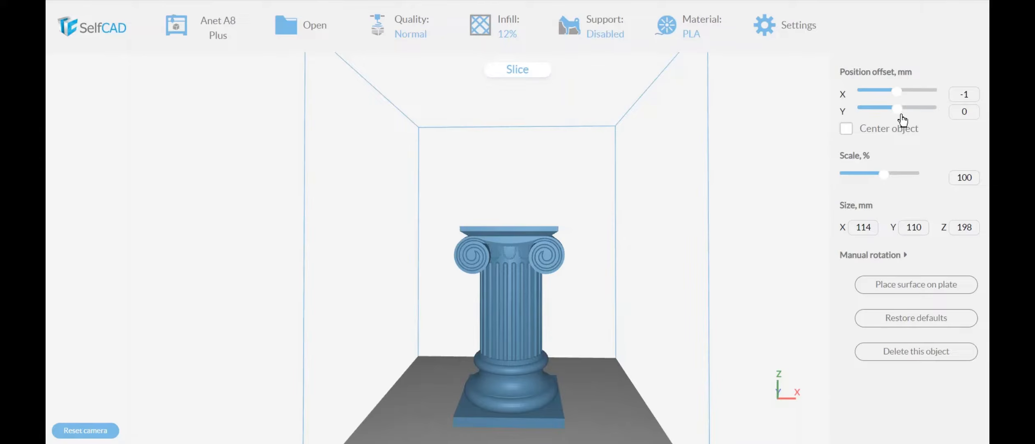
{"action": "left_click_drag", "start_coordinate": [900, 110], "coordinate": [900, 92]}
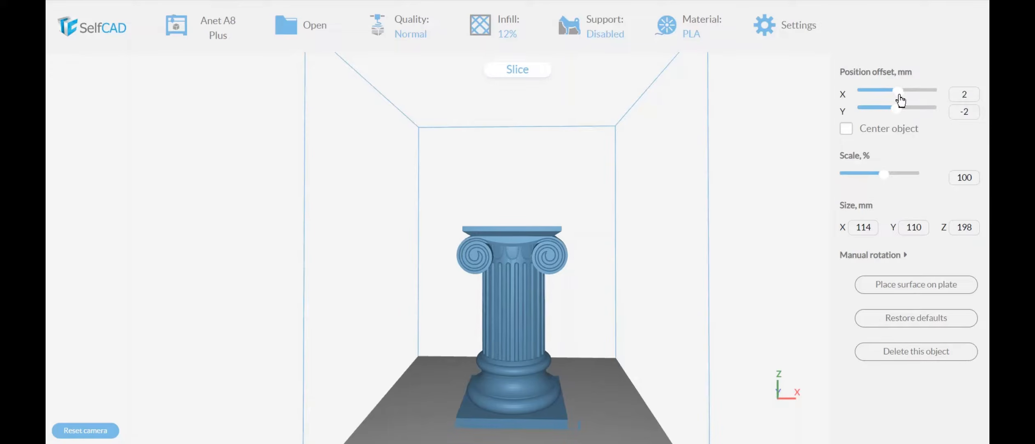
{"action": "left_click", "coordinate": [846, 128]}
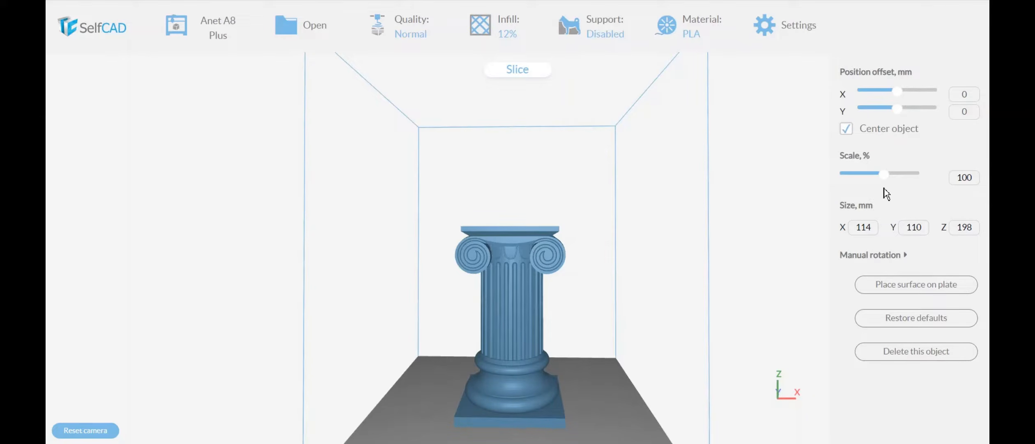
Step: Reduce the column's scale to 99% and restore it to 100%
{"action": "left_click_drag", "start_coordinate": [885, 174], "coordinate": [886, 177]}
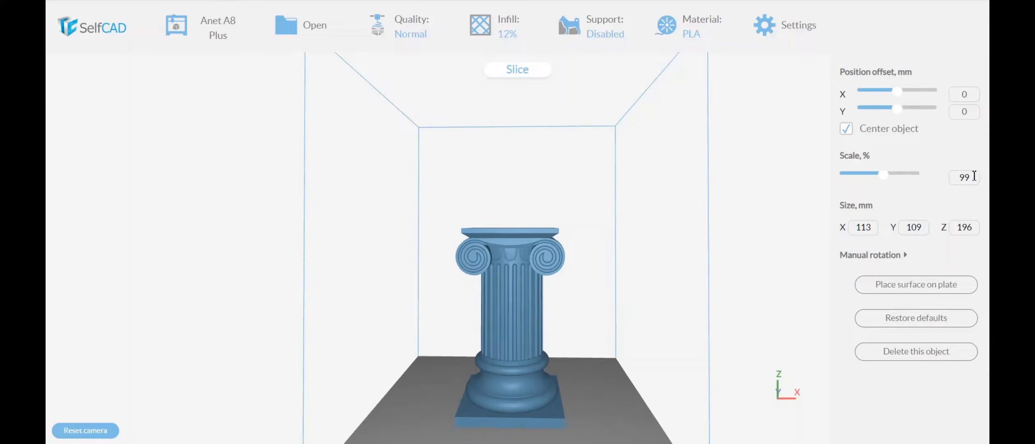
{"action": "key", "text": "BackSpace"}
{"action": "key", "text": "BackSpace"}
{"action": "type", "text": "100"}
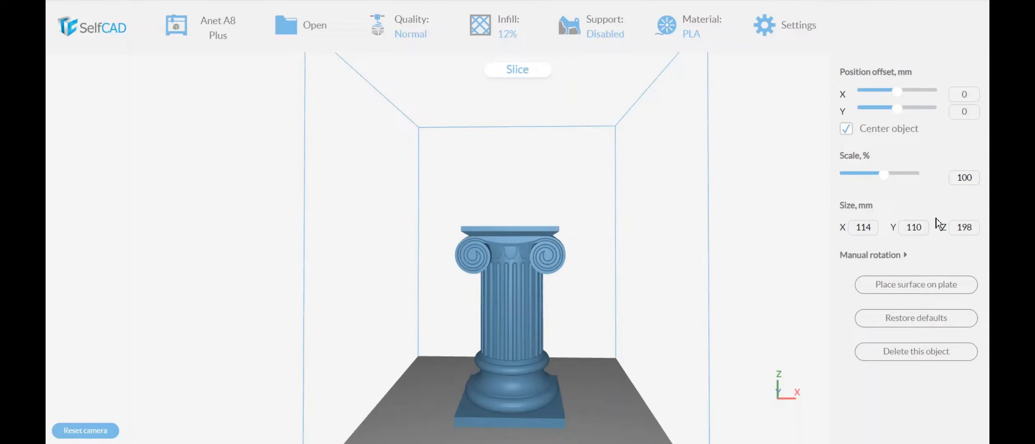
Step: Expand the column's manual rotation settings for the X, Y and Z axes and collapse them again
{"action": "left_click", "coordinate": [905, 256]}
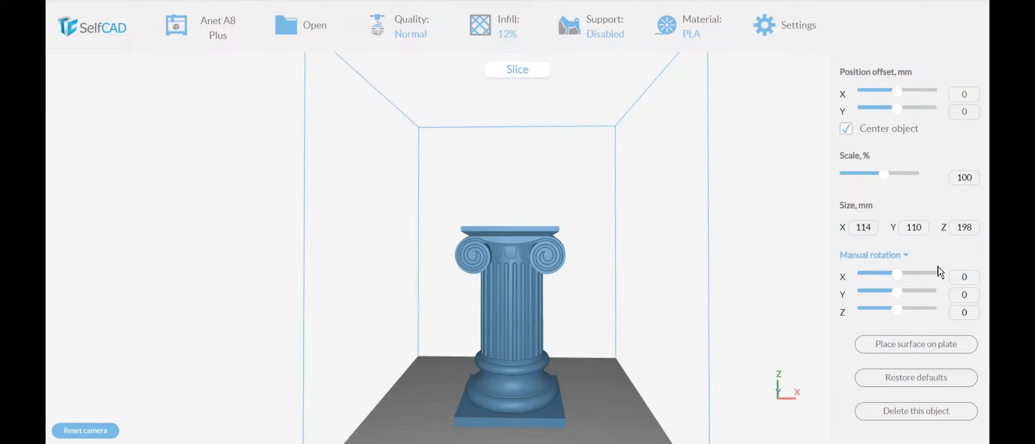
{"action": "left_click", "coordinate": [907, 258]}
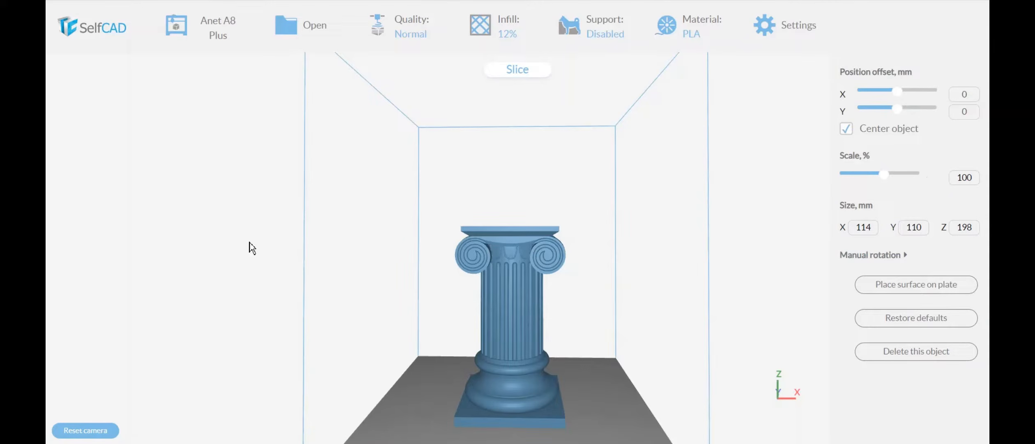
Step: Switch the printer to the Anet A3 with the 150 x 150 x 150 mm print volume
{"action": "left_click", "coordinate": [215, 37]}
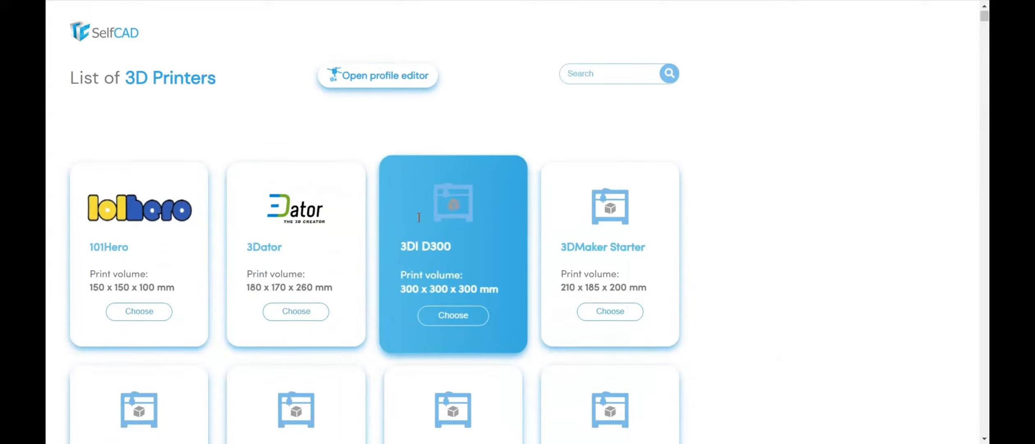
{"action": "scroll", "coordinate": [419, 217], "scroll_direction": "down", "scroll_amount": 10}
{"action": "scroll", "coordinate": [513, 256], "scroll_direction": "down", "scroll_amount": 7}
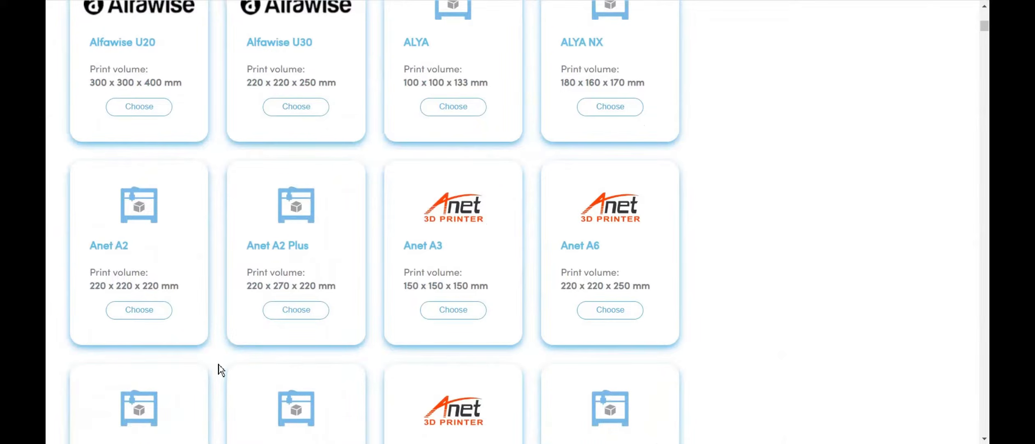
{"action": "scroll", "coordinate": [221, 370], "scroll_direction": "down", "scroll_amount": 3}
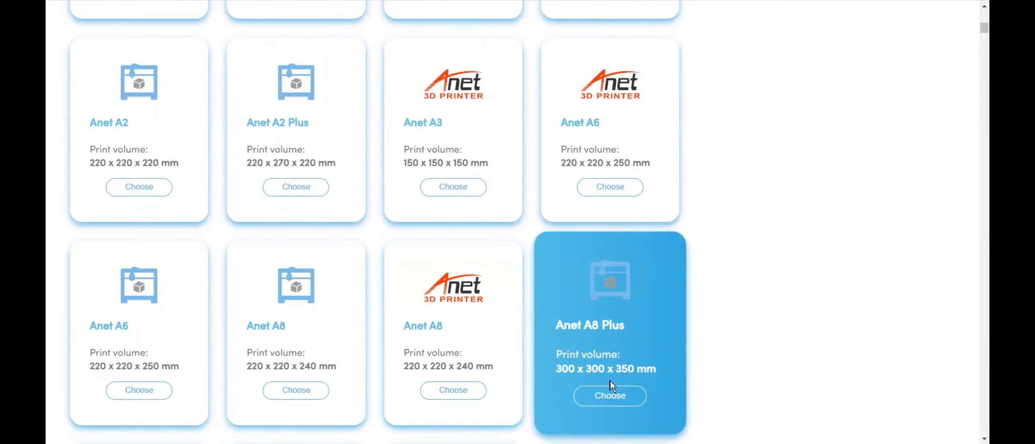
{"action": "scroll", "coordinate": [674, 362], "scroll_direction": "up", "scroll_amount": 2}
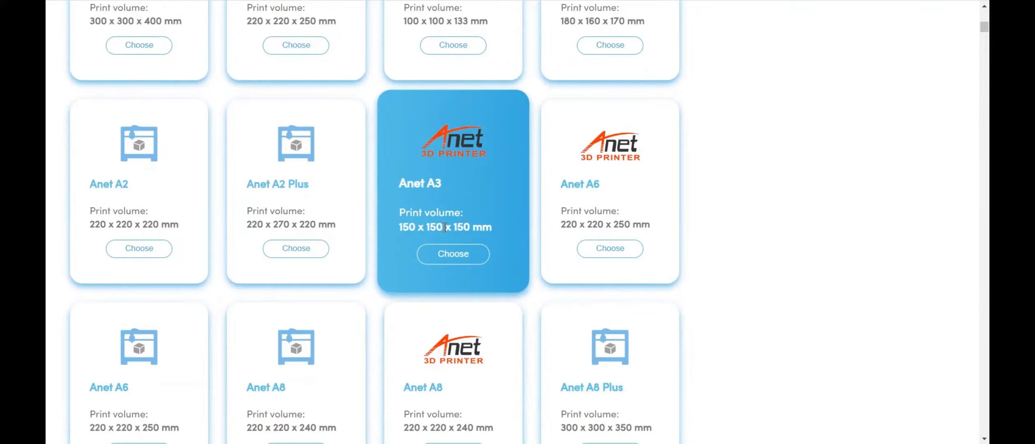
{"action": "left_click", "coordinate": [462, 260]}
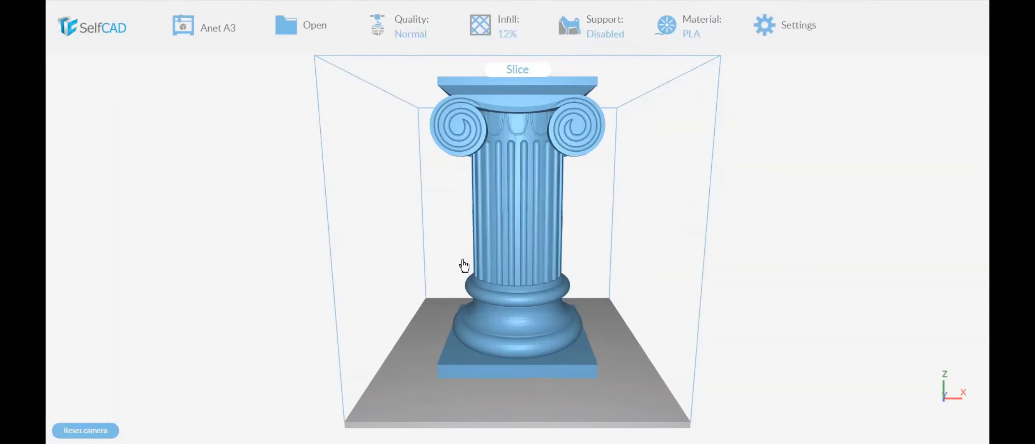
Step: Select the column on the Anet A3 build plate and reduce its scale to 75%
{"action": "scroll", "coordinate": [542, 240], "scroll_direction": "down", "scroll_amount": 1}
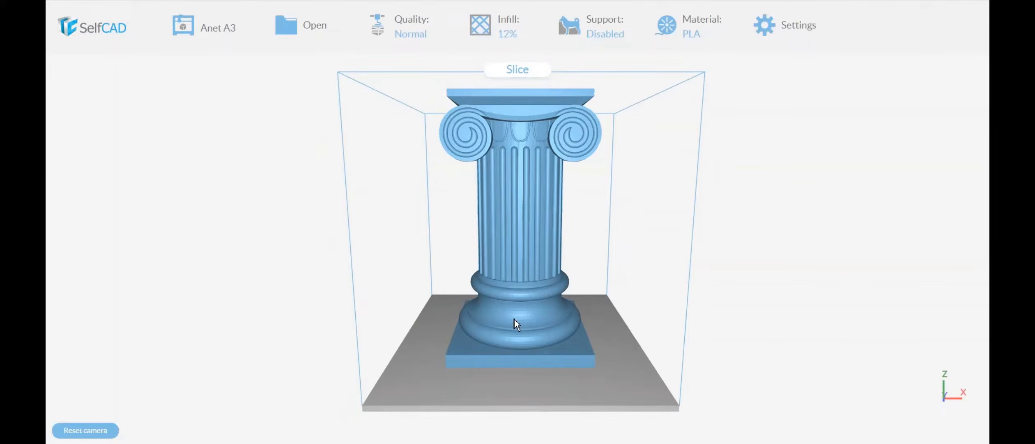
{"action": "left_click", "coordinate": [532, 240]}
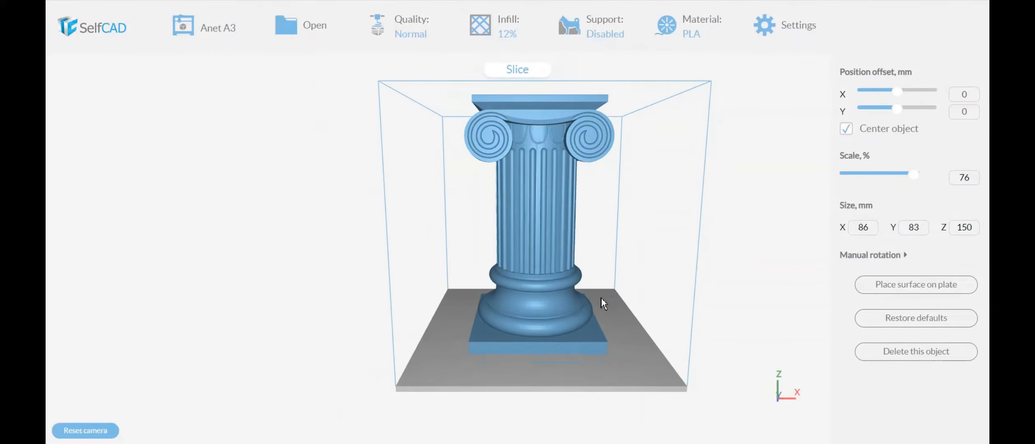
{"action": "scroll", "coordinate": [575, 286], "scroll_direction": "down", "scroll_amount": 2}
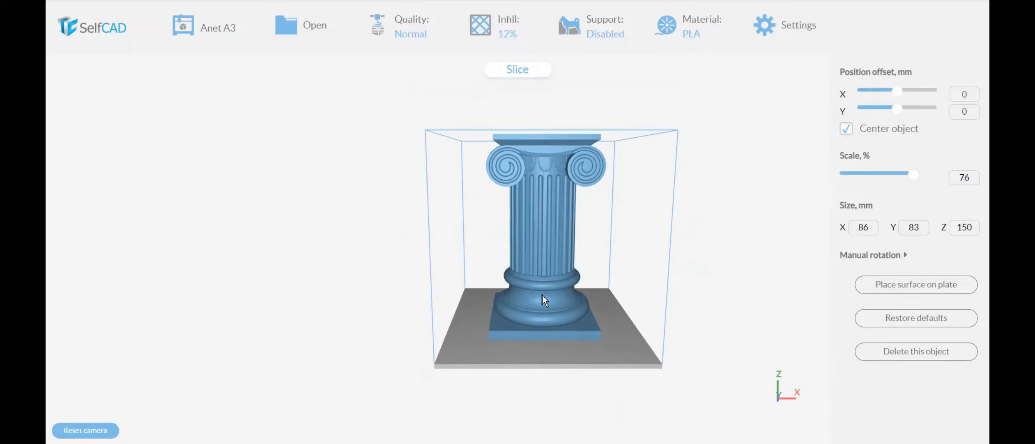
{"action": "scroll", "coordinate": [500, 251], "scroll_direction": "up", "scroll_amount": 3}
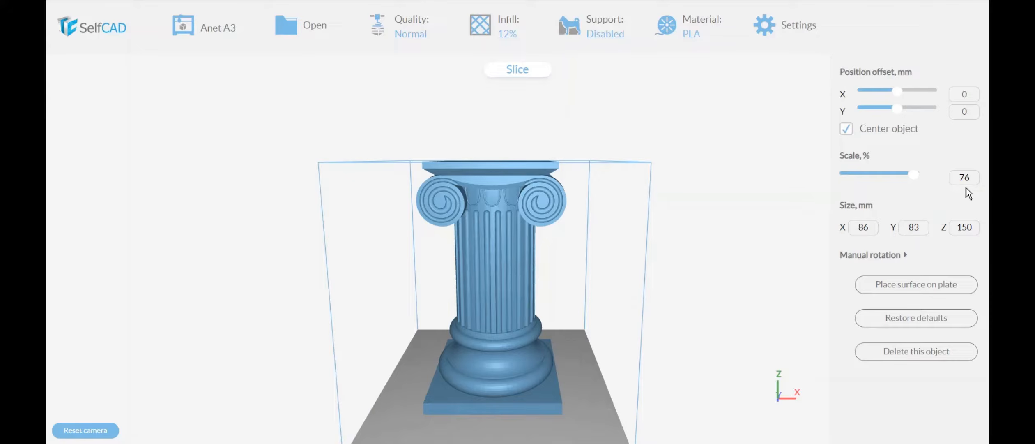
{"action": "left_click", "coordinate": [909, 180]}
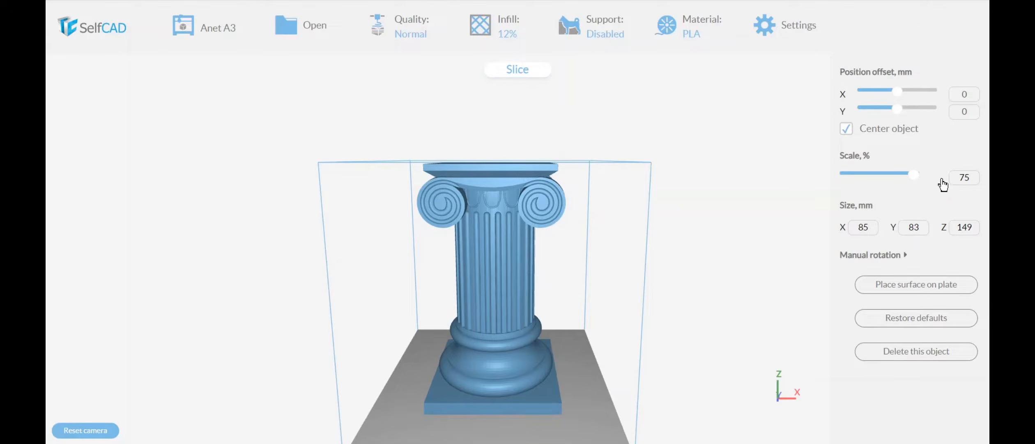
Step: Try a scale of 76% for the column and set it back to 75%
{"action": "left_click_drag", "start_coordinate": [632, 246], "coordinate": [628, 238]}
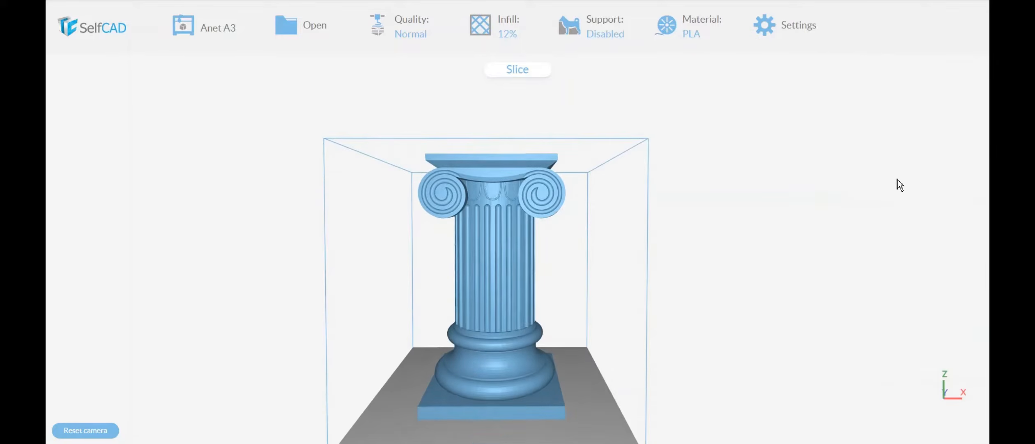
{"action": "left_click", "coordinate": [516, 234]}
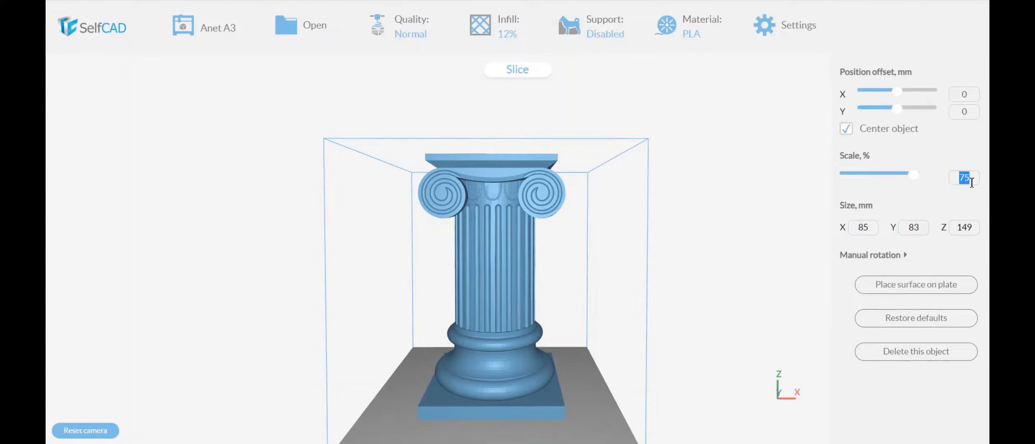
{"action": "type", "text": "76"}
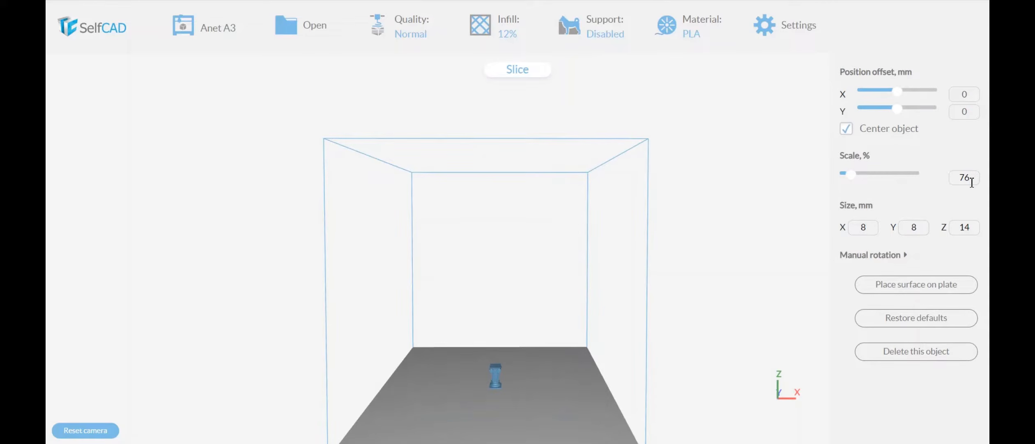
{"action": "key", "text": "BackSpace"}
{"action": "type", "text": "5"}
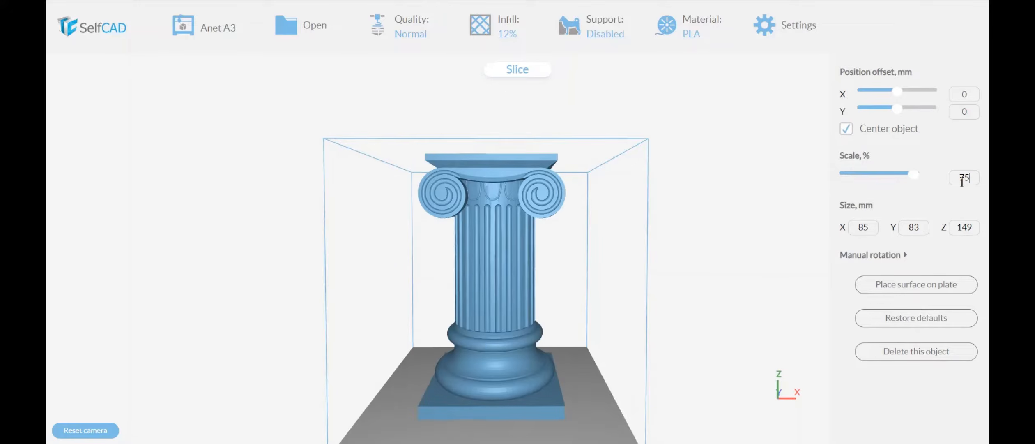
{"action": "double_click", "coordinate": [969, 235]}
{"action": "left_click_drag", "start_coordinate": [545, 236], "coordinate": [492, 293]}
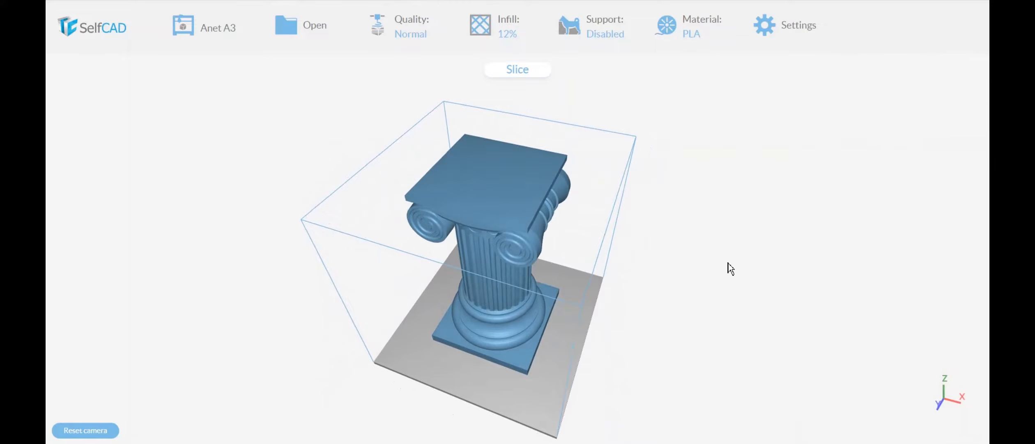
Step: Turn the column upside down by placing its top surface on the build plate
{"action": "left_click", "coordinate": [478, 225]}
{"action": "left_click_drag", "start_coordinate": [590, 278], "coordinate": [586, 308]}
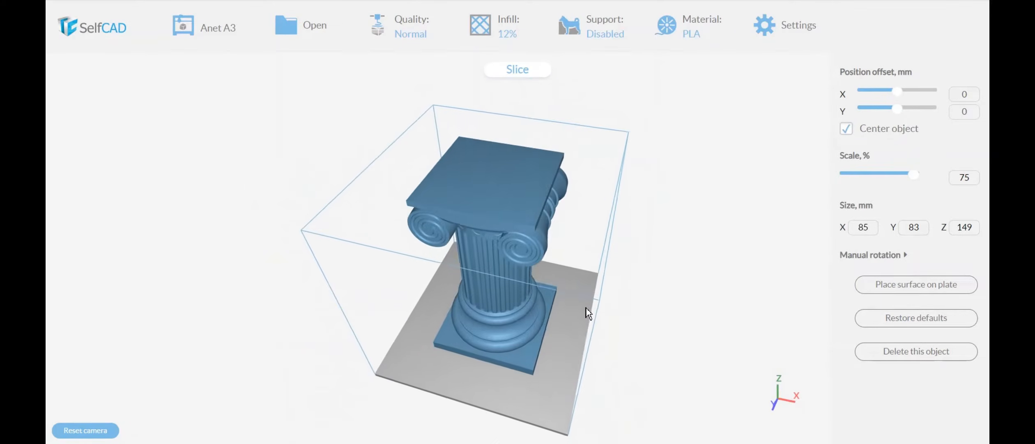
{"action": "left_click", "coordinate": [585, 308]}
{"action": "left_click", "coordinate": [514, 223]}
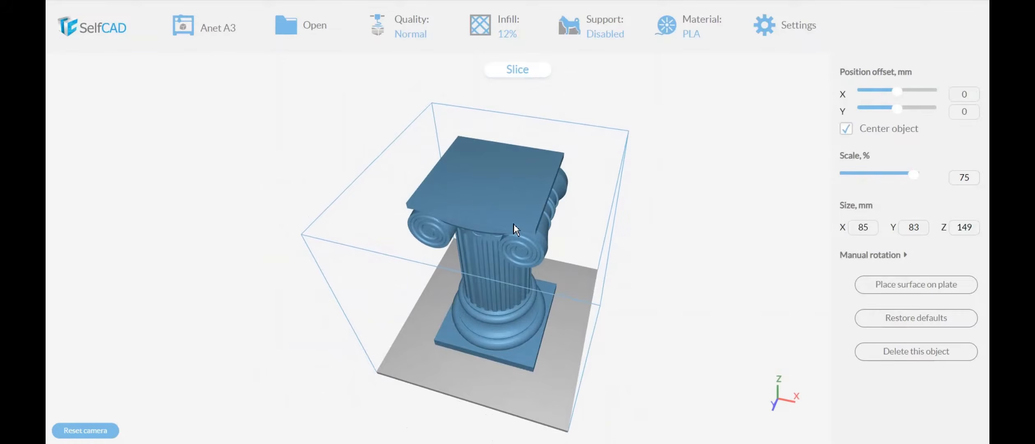
{"action": "left_click", "coordinate": [916, 287]}
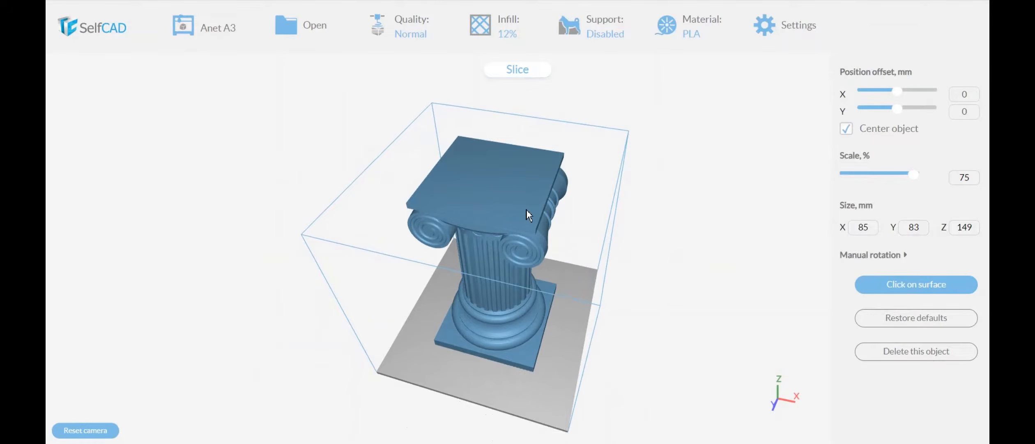
{"action": "left_click", "coordinate": [492, 180]}
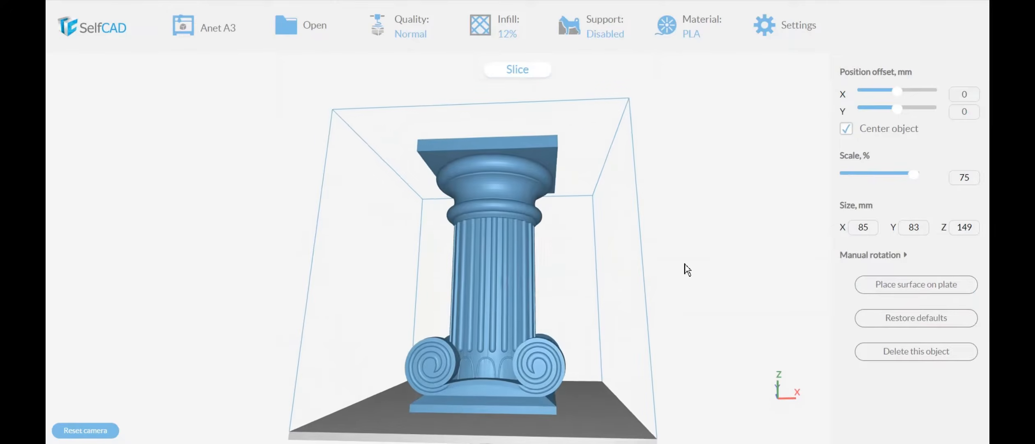
Step: Stand the column upright again by placing the underside of its base on the build plate
{"action": "left_click_drag", "start_coordinate": [687, 269], "coordinate": [884, 308]}
{"action": "left_click", "coordinate": [539, 224]}
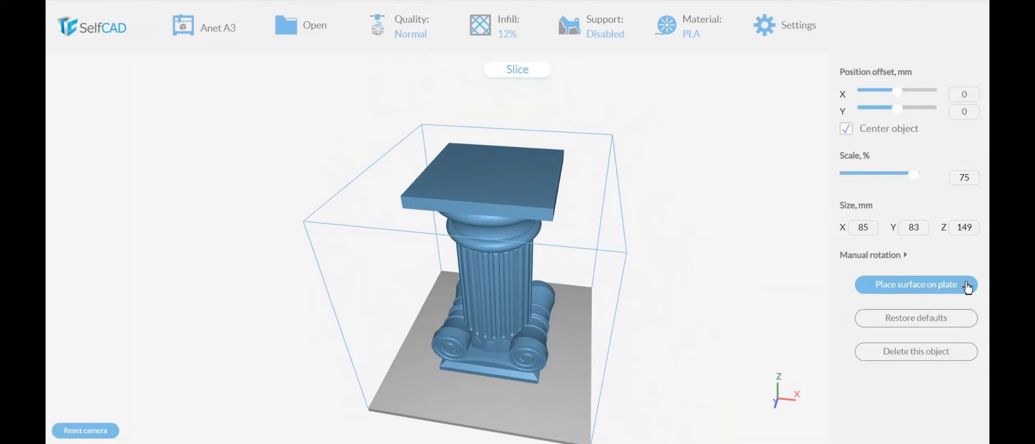
{"action": "left_click", "coordinate": [924, 284]}
{"action": "left_click", "coordinate": [500, 181]}
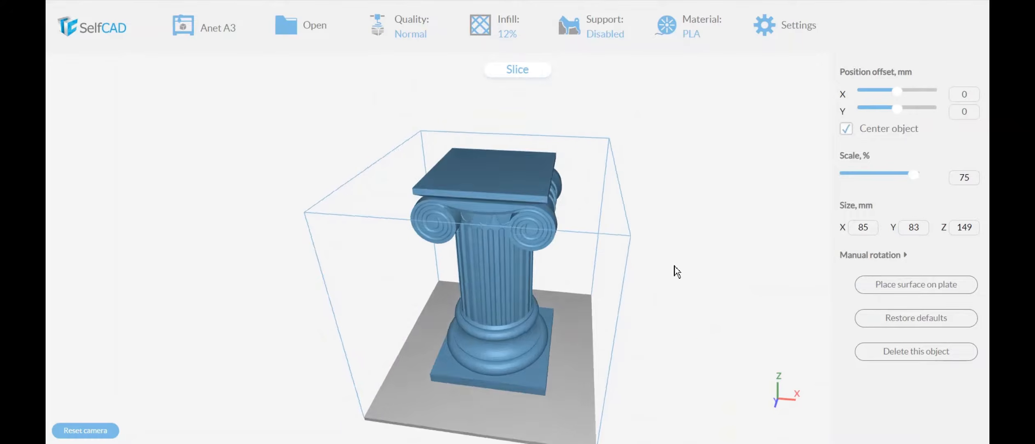
Step: Slice the column with Normal quality, 12% infill, disabled support and PLA, and inspect the sliced preview
{"action": "left_click", "coordinate": [504, 281]}
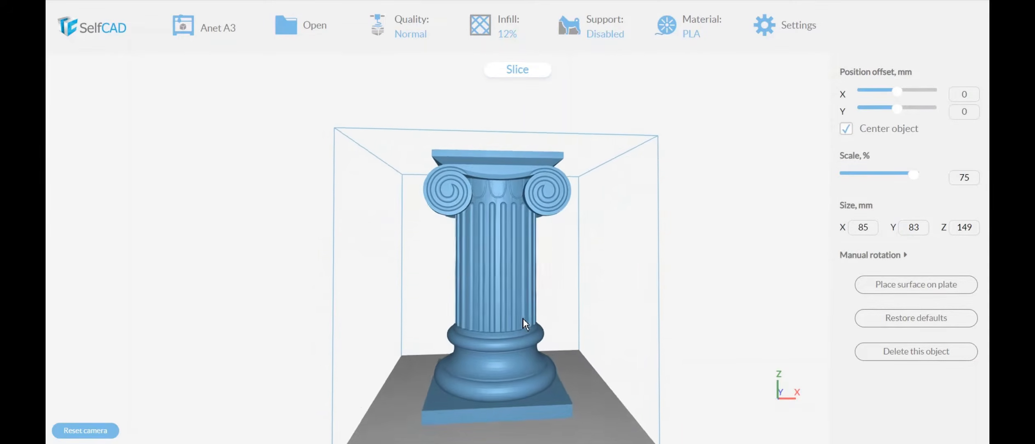
{"action": "left_click", "coordinate": [508, 319]}
{"action": "left_click", "coordinate": [522, 75]}
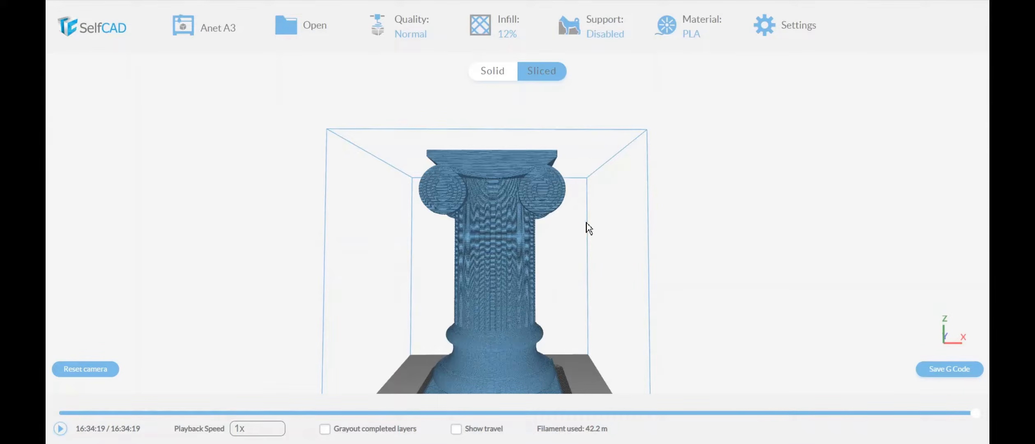
{"action": "left_click_drag", "start_coordinate": [462, 283], "coordinate": [412, 263]}
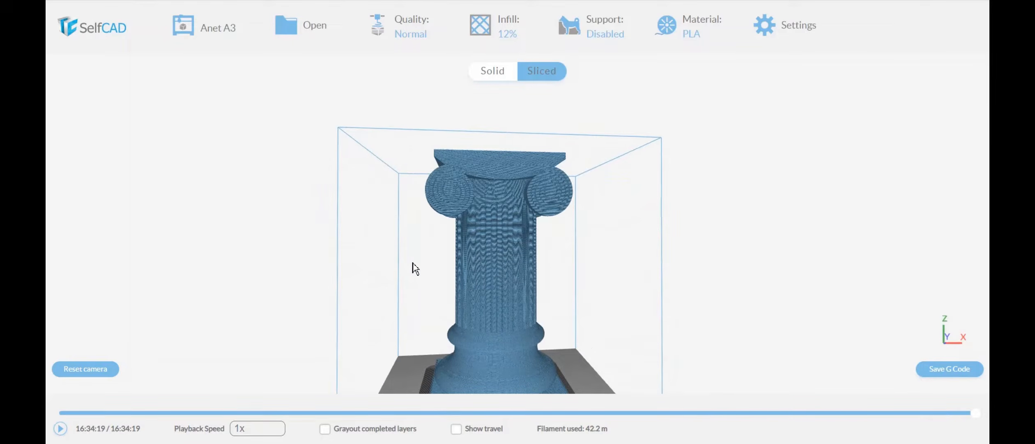
Step: Switch to the SelfCAD modelling editor and examine the original column on the grid from various angles and distances
{"action": "key", "text": "Escape"}
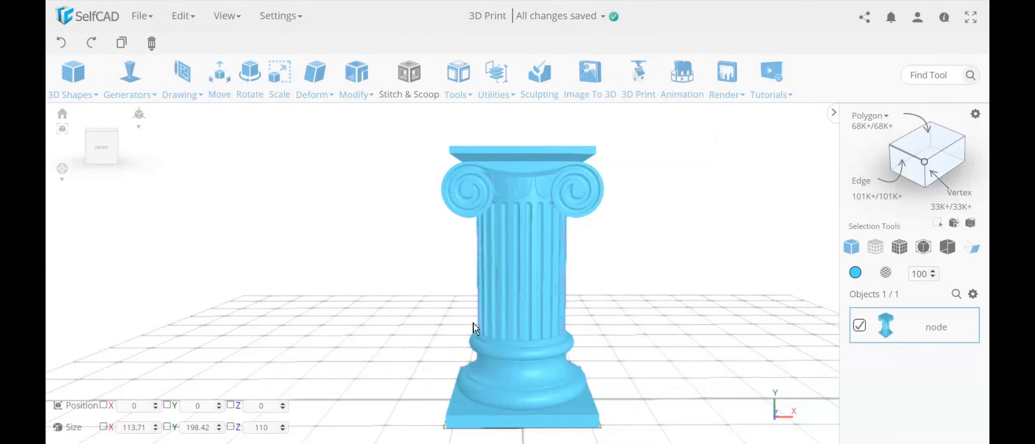
{"action": "mouse_move", "coordinate": [476, 328]}
{"action": "left_mouse_down"}
{"action": "mouse_move", "coordinate": [572, 324]}
{"action": "mouse_move", "coordinate": [400, 280]}
{"action": "mouse_move", "coordinate": [550, 338]}
{"action": "mouse_move", "coordinate": [472, 335]}
{"action": "mouse_move", "coordinate": [483, 330]}
{"action": "left_mouse_up"}
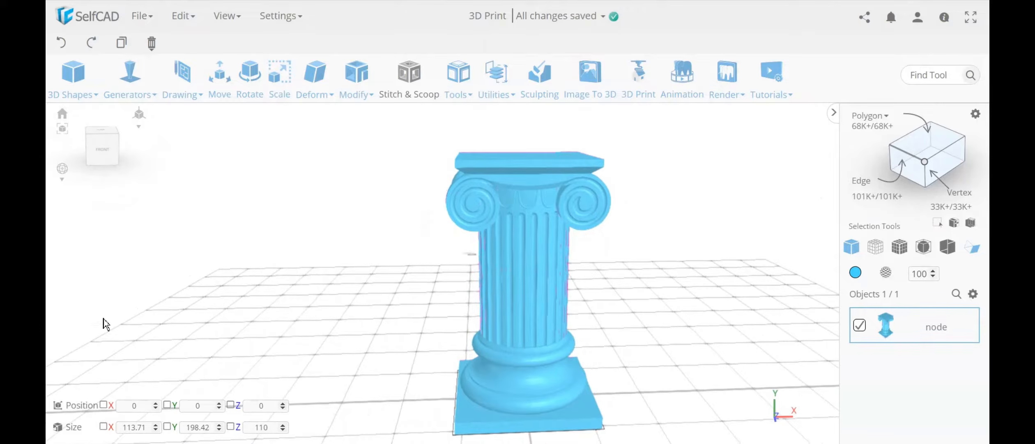
{"action": "mouse_move", "coordinate": [65, 170]}
{"action": "middle_click_drag", "start_coordinate": [520, 306], "coordinate": [505, 290]}
{"action": "scroll", "coordinate": [516, 312], "scroll_direction": "down", "scroll_amount": 10}
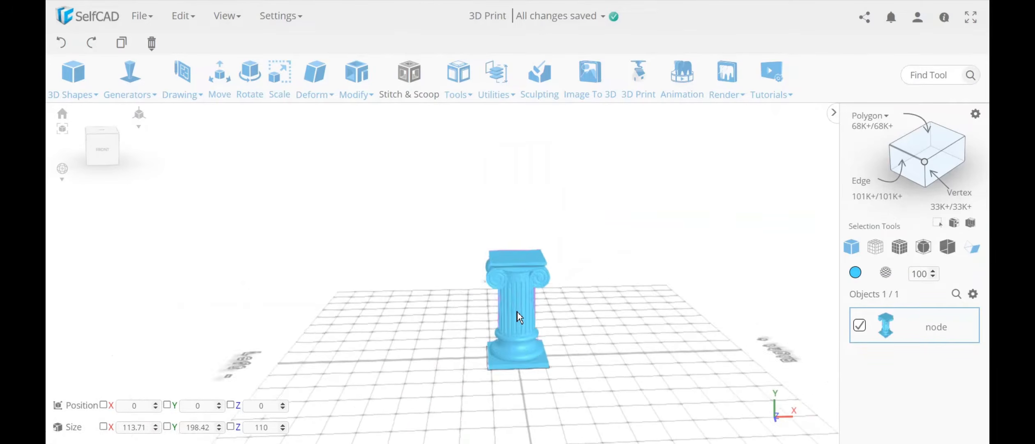
{"action": "scroll", "coordinate": [516, 312], "scroll_direction": "up", "scroll_amount": 5}
{"action": "scroll", "coordinate": [518, 313], "scroll_direction": "down", "scroll_amount": 2}
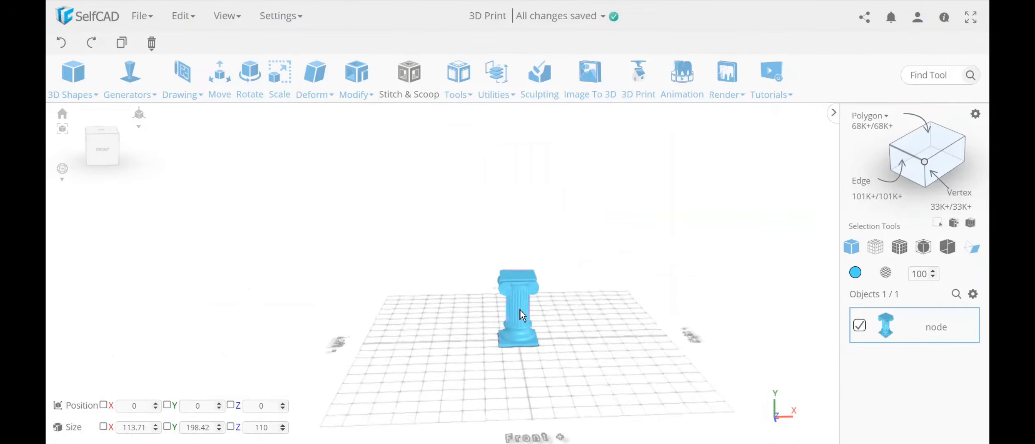
{"action": "scroll", "coordinate": [520, 314], "scroll_direction": "up", "scroll_amount": 5}
{"action": "scroll", "coordinate": [521, 313], "scroll_direction": "up", "scroll_amount": 5}
{"action": "left_click_drag", "start_coordinate": [519, 308], "coordinate": [489, 271]}
{"action": "left_click_drag", "start_coordinate": [635, 322], "coordinate": [575, 290]}
{"action": "scroll", "coordinate": [612, 312], "scroll_direction": "down", "scroll_amount": 5}
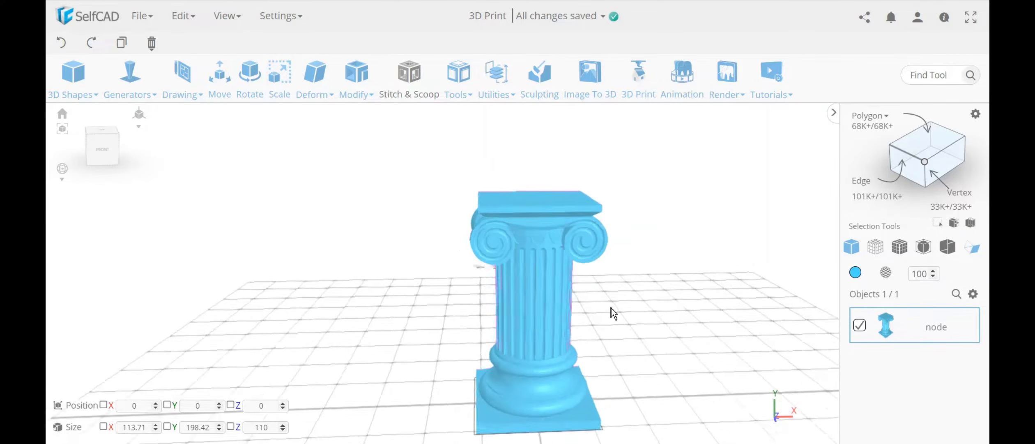
{"action": "scroll", "coordinate": [611, 314], "scroll_direction": "up", "scroll_amount": 6}
{"action": "middle_click_drag", "start_coordinate": [609, 314], "coordinate": [582, 304]}
{"action": "scroll", "coordinate": [582, 298], "scroll_direction": "down", "scroll_amount": 1}
{"action": "scroll", "coordinate": [582, 304], "scroll_direction": "down", "scroll_amount": 4}
{"action": "scroll", "coordinate": [585, 310], "scroll_direction": "up", "scroll_amount": 3}
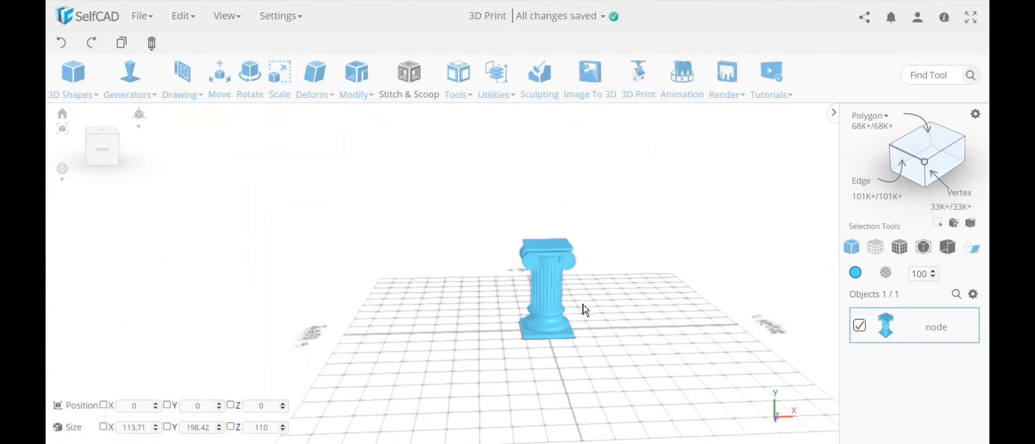
{"action": "mouse_move", "coordinate": [586, 304]}
{"action": "left_mouse_down"}
{"action": "mouse_move", "coordinate": [667, 287]}
{"action": "mouse_move", "coordinate": [445, 305]}
{"action": "mouse_move", "coordinate": [582, 319]}
{"action": "left_mouse_up"}
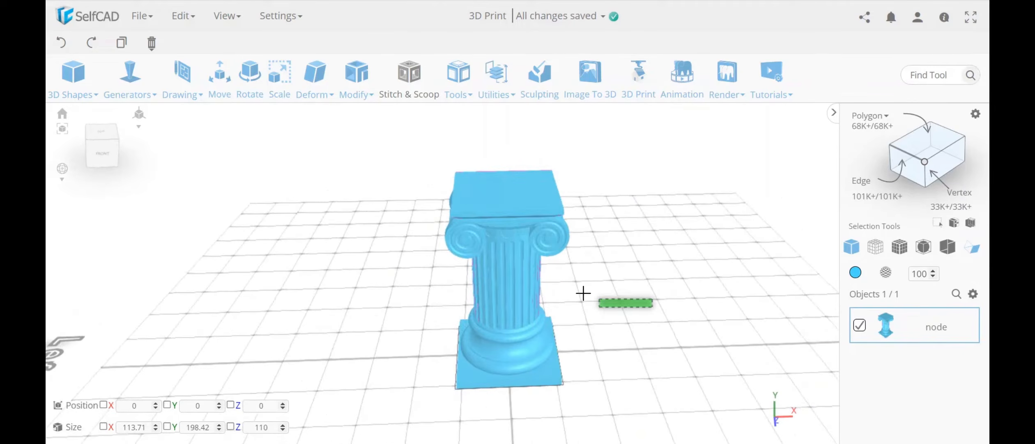
Step: Return to the 3D Print slicer and inspect the sliced column from above and at full height
{"action": "left_click", "coordinate": [280, 15]}
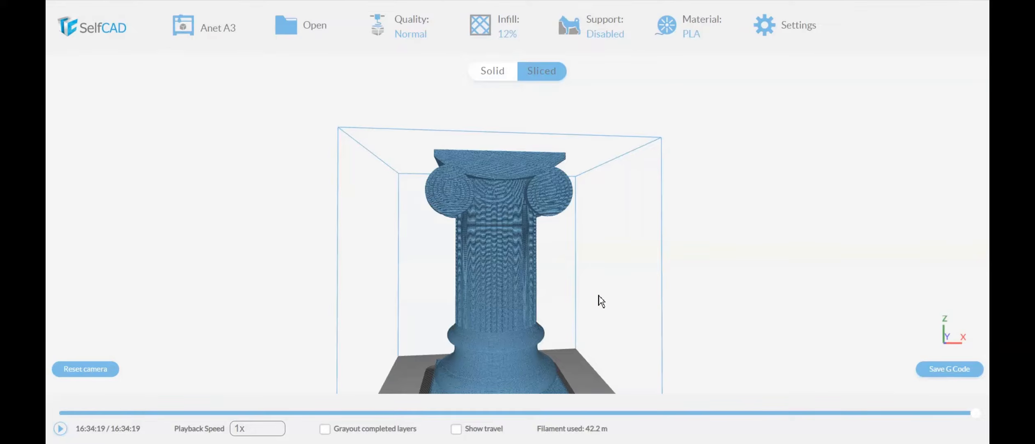
{"action": "left_click_drag", "start_coordinate": [601, 300], "coordinate": [551, 321]}
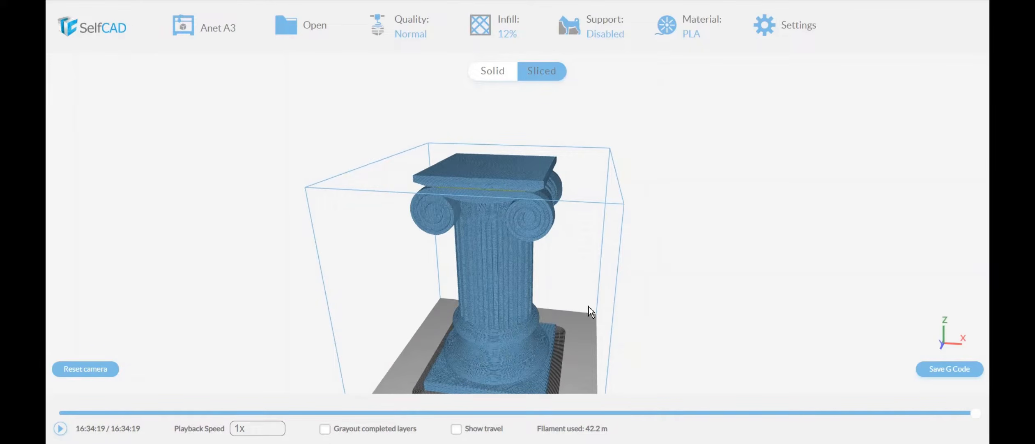
{"action": "left_click_drag", "start_coordinate": [580, 320], "coordinate": [560, 270]}
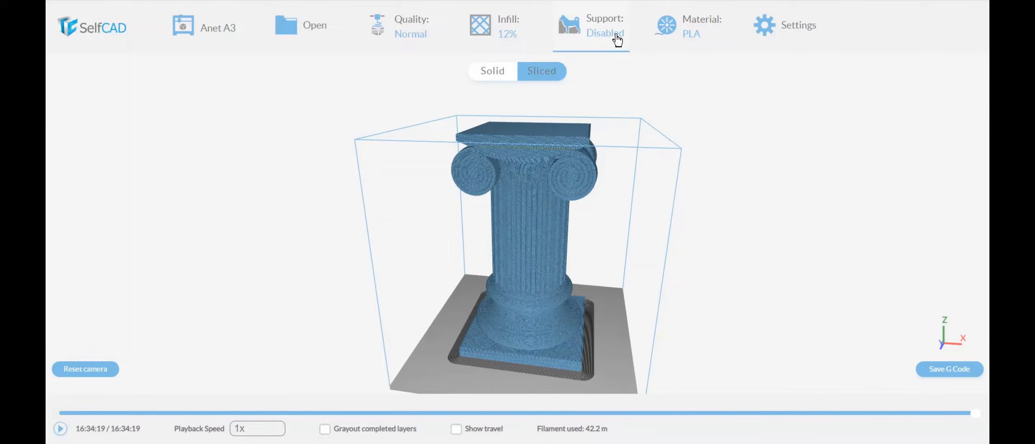
Step: Review the infill, material and quality options for the sliced column
{"action": "left_click", "coordinate": [513, 37]}
{"action": "mouse_move", "coordinate": [705, 32]}
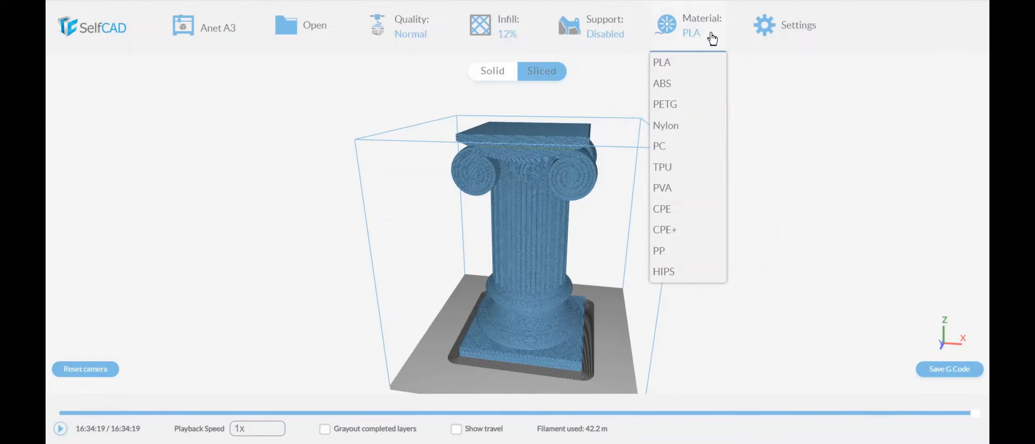
{"action": "mouse_move", "coordinate": [413, 33]}
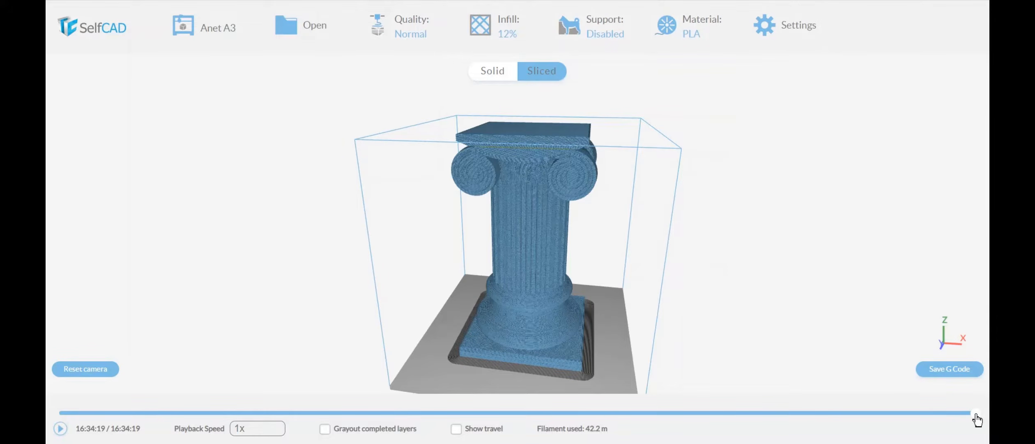
Step: Rewind the print simulation to 00:00 and examine the empty build volume from different angles and distances
{"action": "left_click_drag", "start_coordinate": [976, 413], "coordinate": [59, 413]}
{"action": "scroll", "coordinate": [507, 350], "scroll_direction": "down", "scroll_amount": 4}
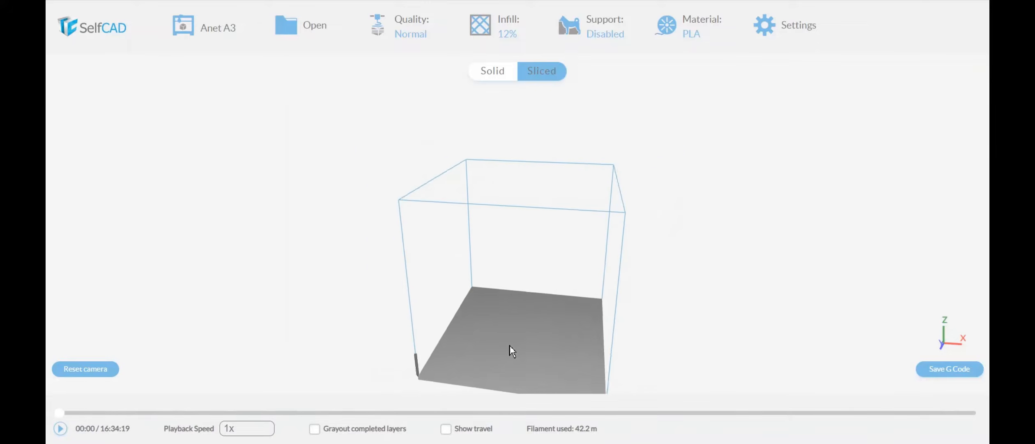
{"action": "scroll", "coordinate": [510, 345], "scroll_direction": "up", "scroll_amount": 1}
{"action": "scroll", "coordinate": [490, 296], "scroll_direction": "down", "scroll_amount": 1}
{"action": "right_click_drag", "start_coordinate": [492, 290], "coordinate": [470, 257]}
{"action": "scroll", "coordinate": [469, 257], "scroll_direction": "up", "scroll_amount": 4}
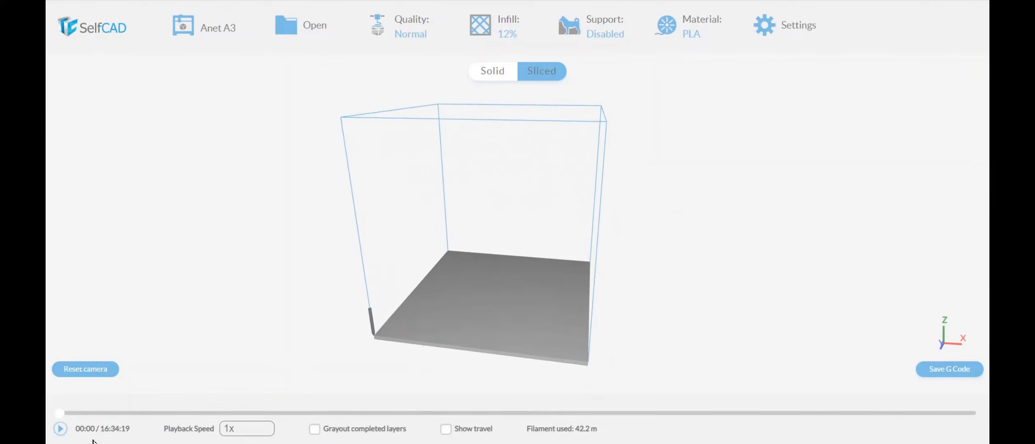
{"action": "scroll", "coordinate": [480, 293], "scroll_direction": "up", "scroll_amount": 2}
{"action": "scroll", "coordinate": [480, 293], "scroll_direction": "down", "scroll_amount": 2}
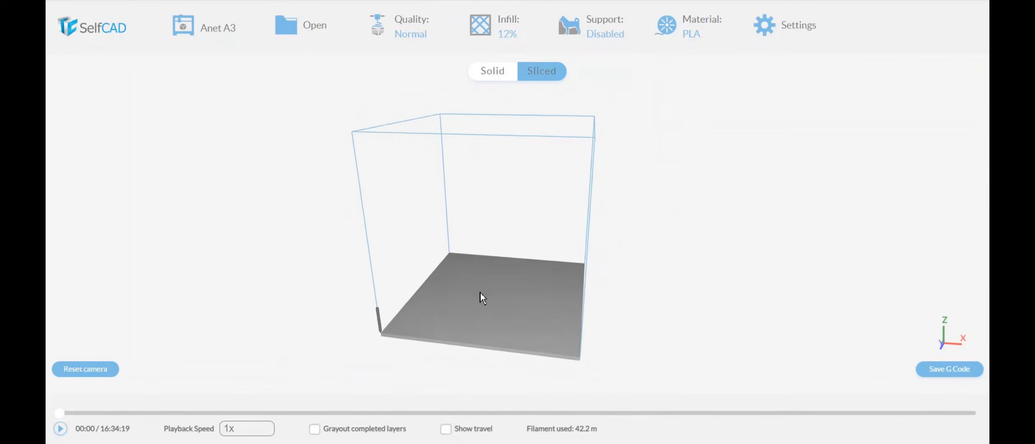
{"action": "scroll", "coordinate": [480, 293], "scroll_direction": "up", "scroll_amount": 2}
{"action": "scroll", "coordinate": [480, 293], "scroll_direction": "down", "scroll_amount": 2}
{"action": "scroll", "coordinate": [481, 293], "scroll_direction": "up", "scroll_amount": 3}
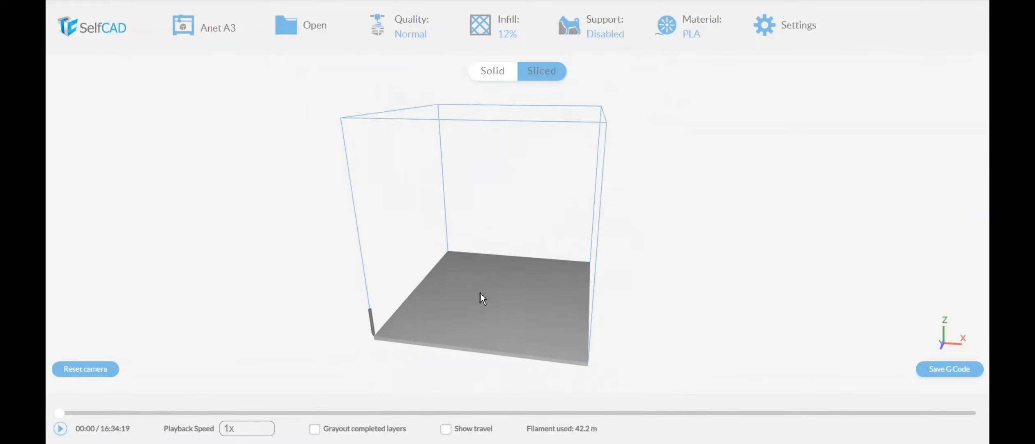
{"action": "scroll", "coordinate": [480, 293], "scroll_direction": "down", "scroll_amount": 3}
{"action": "mouse_move", "coordinate": [480, 292]}
{"action": "left_mouse_down"}
{"action": "mouse_move", "coordinate": [617, 288]}
{"action": "mouse_move", "coordinate": [502, 307]}
{"action": "mouse_move", "coordinate": [491, 300]}
{"action": "left_mouse_up"}
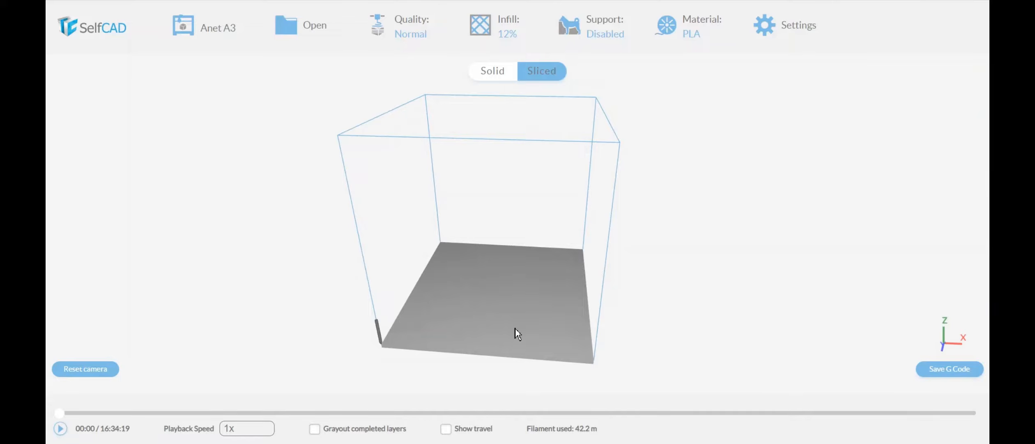
{"action": "scroll", "coordinate": [515, 329], "scroll_direction": "up", "scroll_amount": 1}
{"action": "mouse_move", "coordinate": [532, 291]}
{"action": "right_mouse_down"}
{"action": "mouse_move", "coordinate": [669, 262]}
{"action": "mouse_move", "coordinate": [549, 299]}
{"action": "right_mouse_up"}
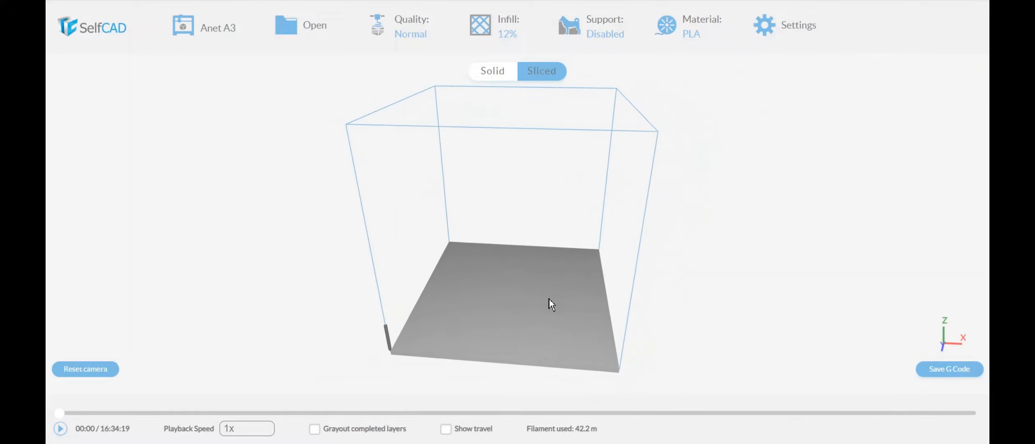
Step: Play the print simulation at 1000x speed and pause it at about 2:17:04, during the column's base
{"action": "left_click", "coordinate": [61, 428]}
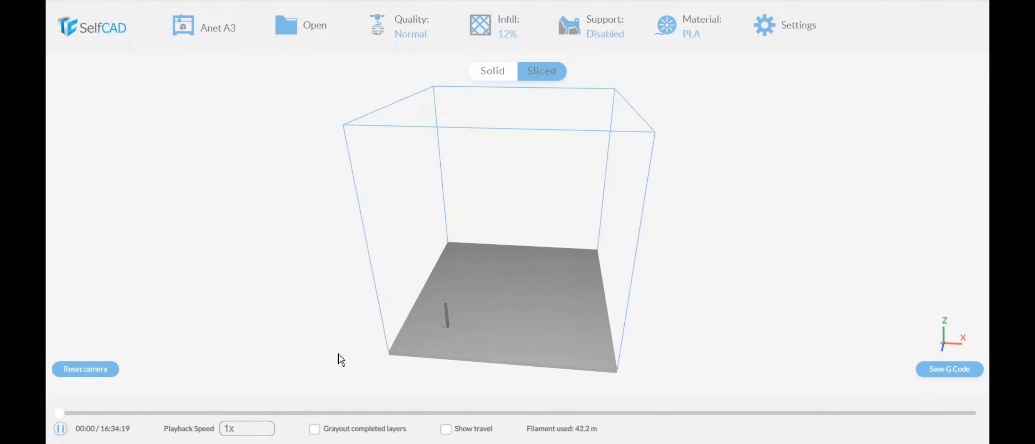
{"action": "left_click", "coordinate": [238, 431]}
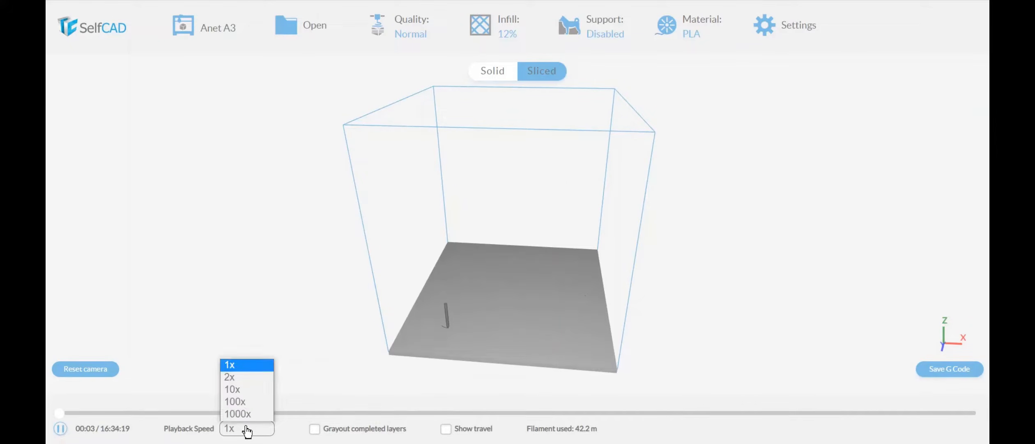
{"action": "left_click", "coordinate": [247, 417]}
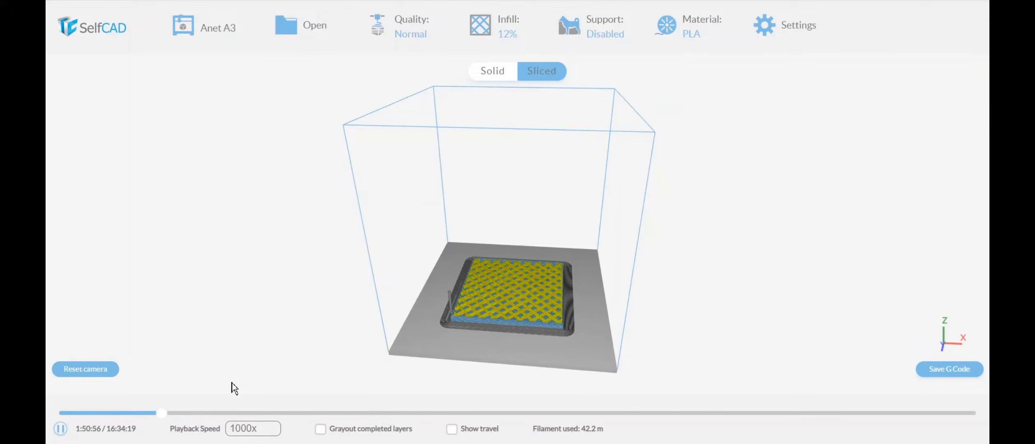
{"action": "left_click", "coordinate": [60, 430]}
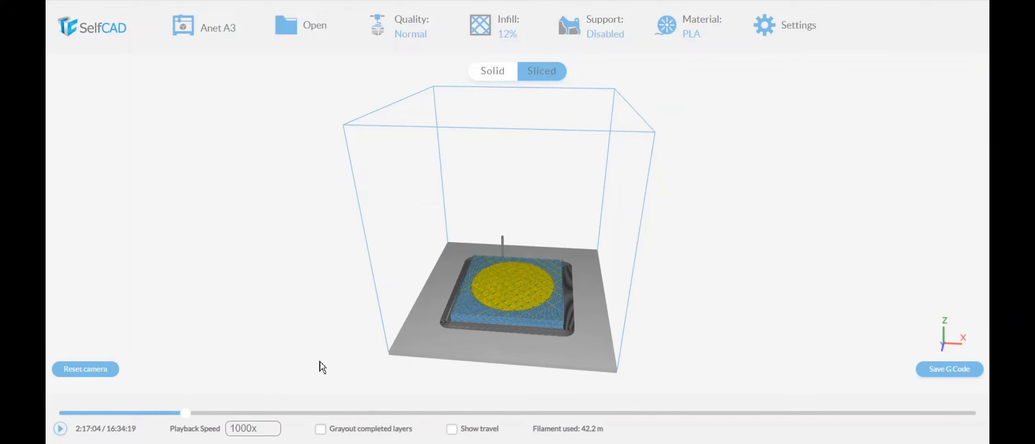
Step: Examine the circular infill area, surrounding top layer and outer walls of the column's base up close
{"action": "scroll", "coordinate": [537, 313], "scroll_direction": "up", "scroll_amount": 3}
{"action": "scroll", "coordinate": [538, 314], "scroll_direction": "up", "scroll_amount": 5}
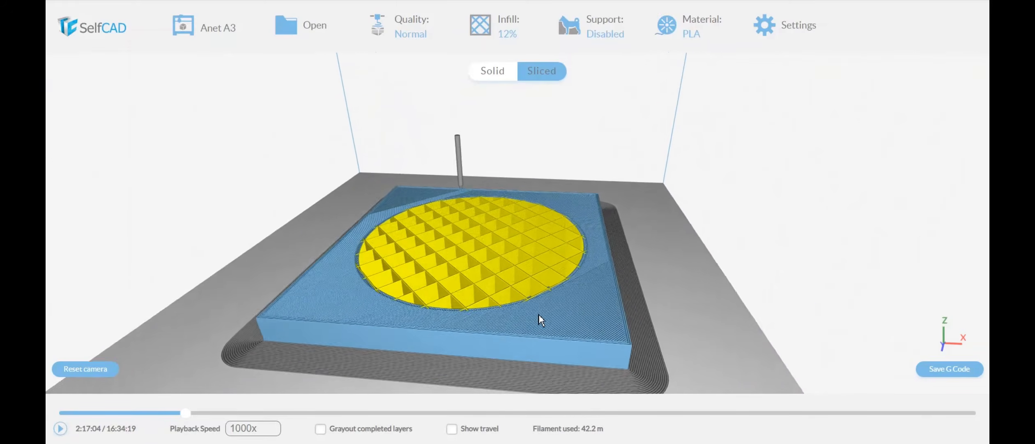
{"action": "left_click_drag", "start_coordinate": [421, 333], "coordinate": [406, 350]}
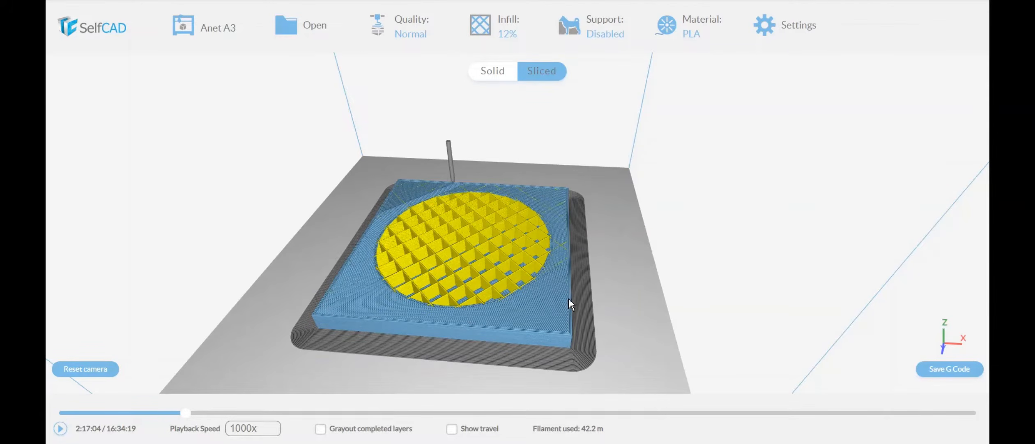
{"action": "scroll", "coordinate": [531, 332], "scroll_direction": "up", "scroll_amount": 10}
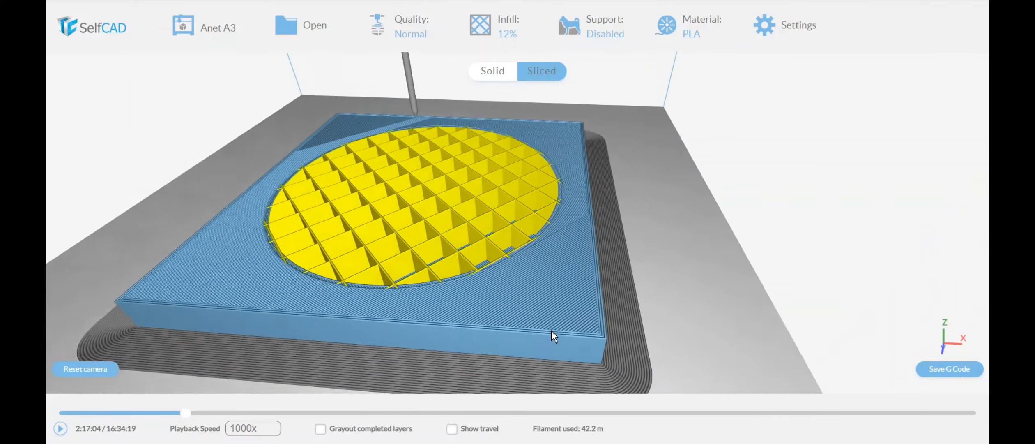
{"action": "scroll", "coordinate": [551, 332], "scroll_direction": "up", "scroll_amount": 5}
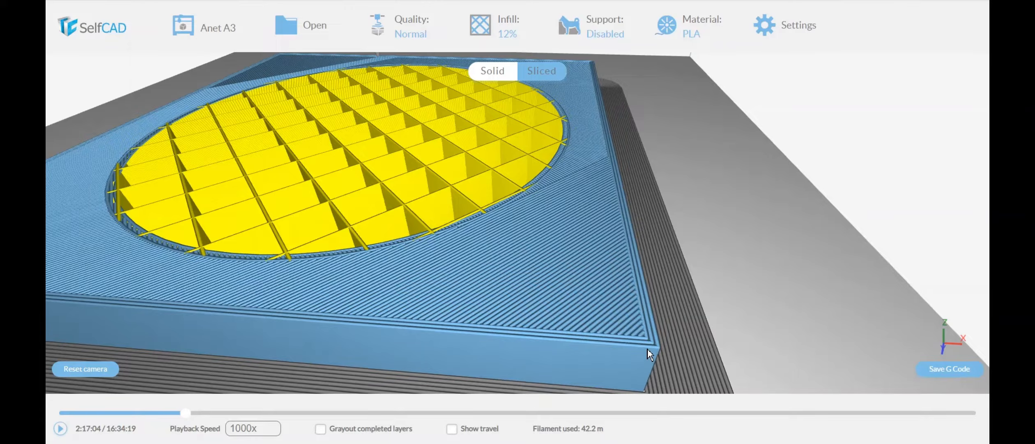
{"action": "left_click", "coordinate": [407, 33]}
{"action": "scroll", "coordinate": [639, 300], "scroll_direction": "down", "scroll_amount": 2}
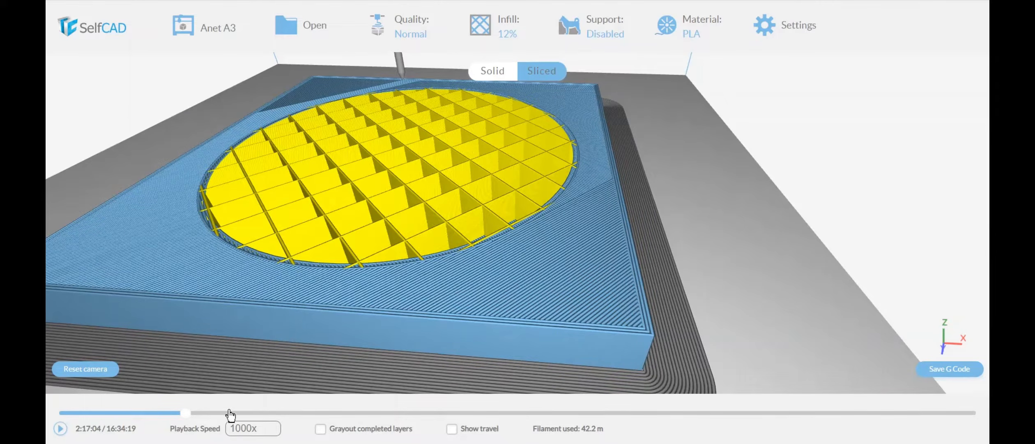
Step: Move the print simulation back to about 1:38:26 and examine the infill grid and walls at the base's corner
{"action": "left_click", "coordinate": [151, 412]}
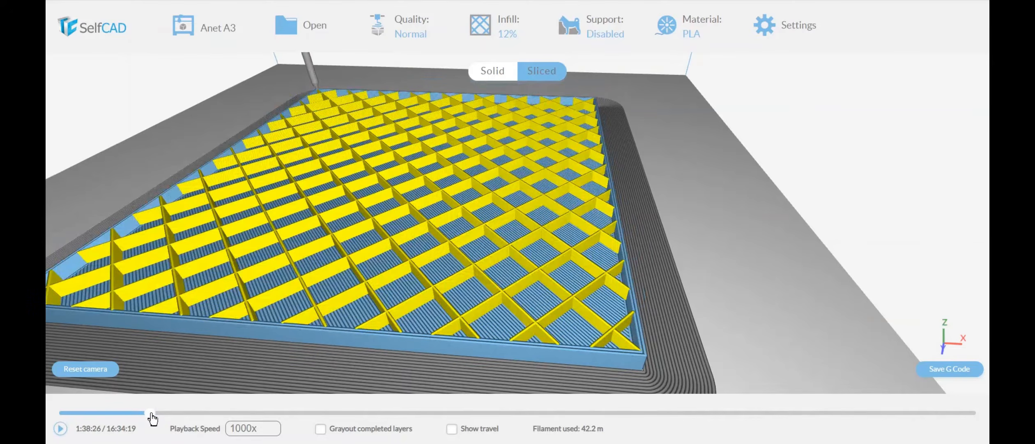
{"action": "left_click_drag", "start_coordinate": [586, 348], "coordinate": [562, 330]}
{"action": "scroll", "coordinate": [568, 333], "scroll_direction": "up", "scroll_amount": 10}
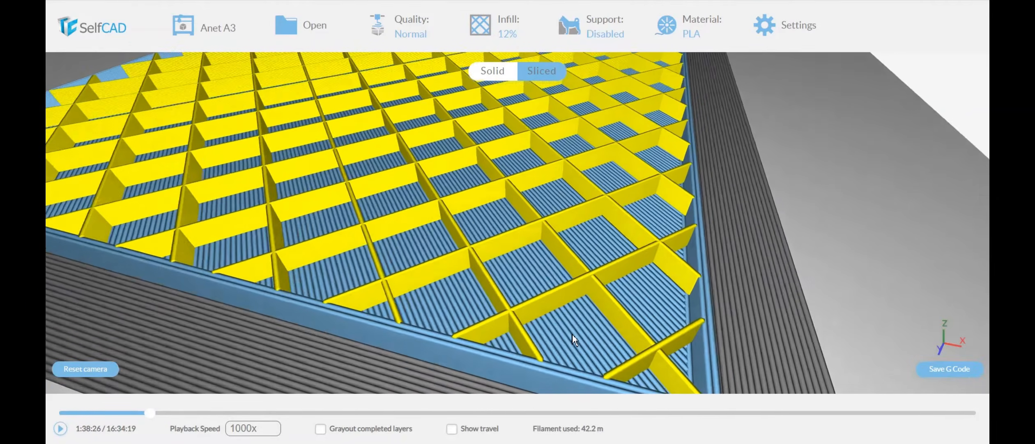
{"action": "scroll", "coordinate": [572, 328], "scroll_direction": "down", "scroll_amount": 5}
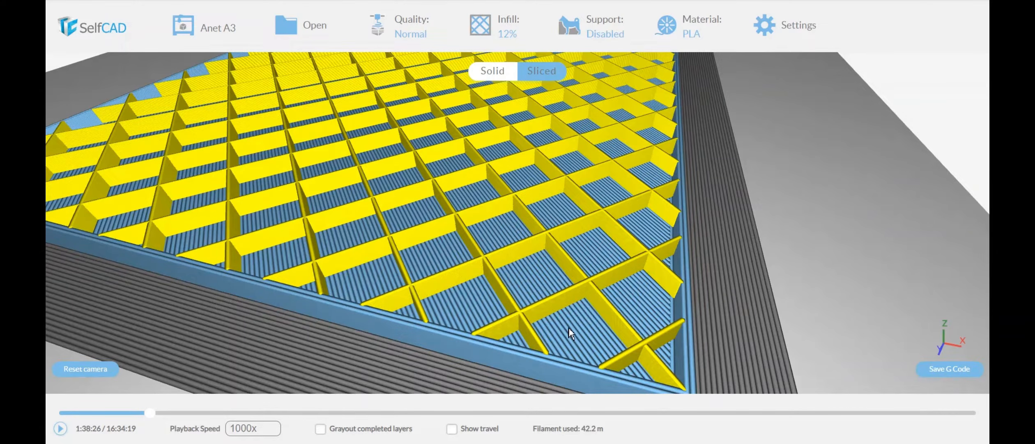
{"action": "scroll", "coordinate": [568, 328], "scroll_direction": "up", "scroll_amount": 8}
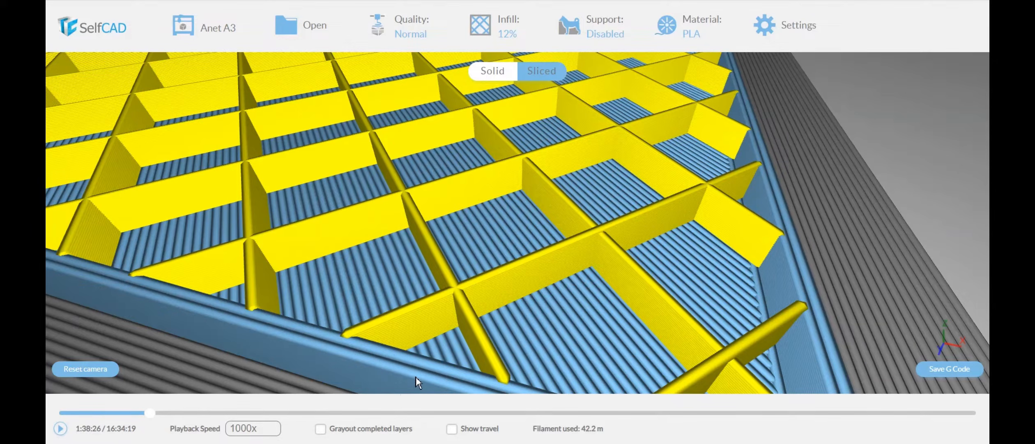
{"action": "left_click_drag", "start_coordinate": [734, 350], "coordinate": [409, 320]}
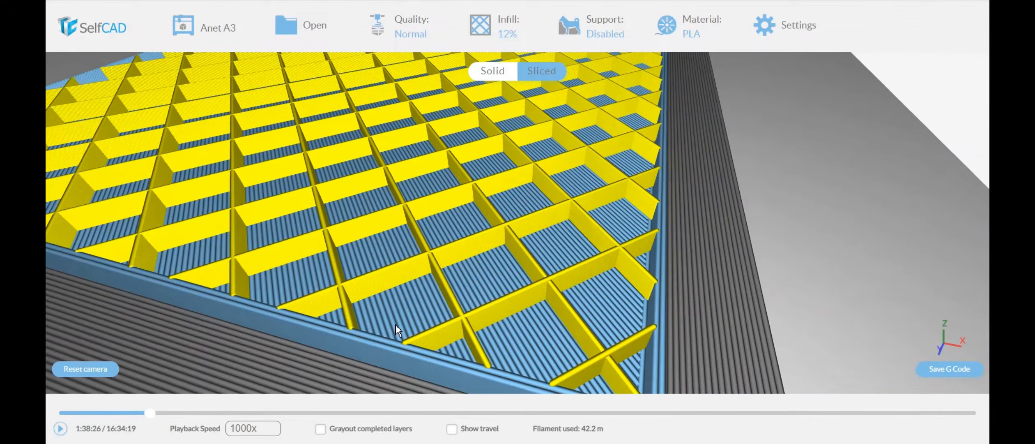
{"action": "scroll", "coordinate": [454, 345], "scroll_direction": "down", "scroll_amount": 5}
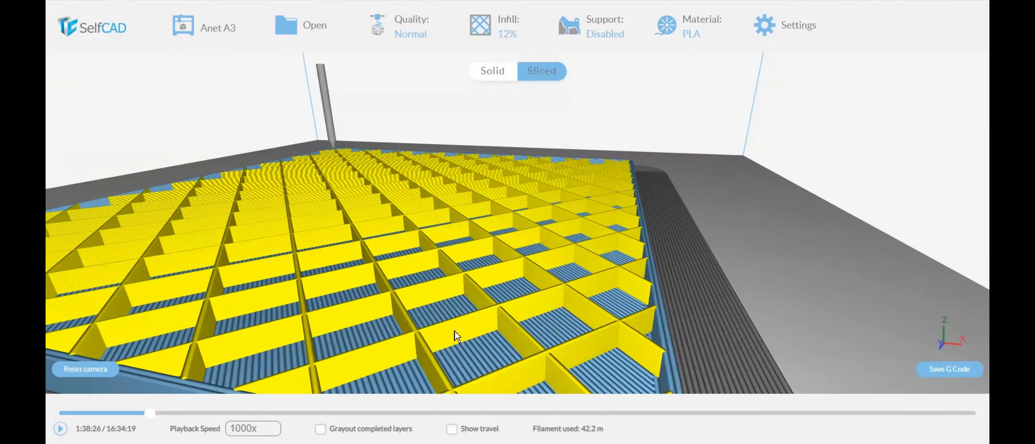
{"action": "scroll", "coordinate": [440, 353], "scroll_direction": "up", "scroll_amount": 2}
{"action": "scroll", "coordinate": [427, 365], "scroll_direction": "up", "scroll_amount": 5}
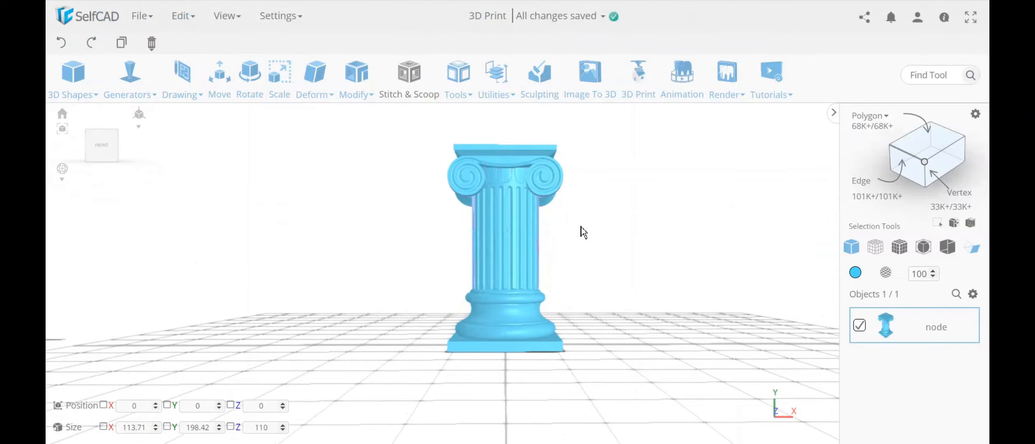
Step: Switch to the SelfCAD modelling editor and select the top face and underside of the column's square base in polygon mode
{"action": "mouse_move", "coordinate": [582, 225]}
{"action": "left_mouse_down"}
{"action": "mouse_move", "coordinate": [588, 235]}
{"action": "mouse_move", "coordinate": [577, 230]}
{"action": "left_mouse_up"}
{"action": "scroll", "coordinate": [550, 346], "scroll_direction": "up", "scroll_amount": 5}
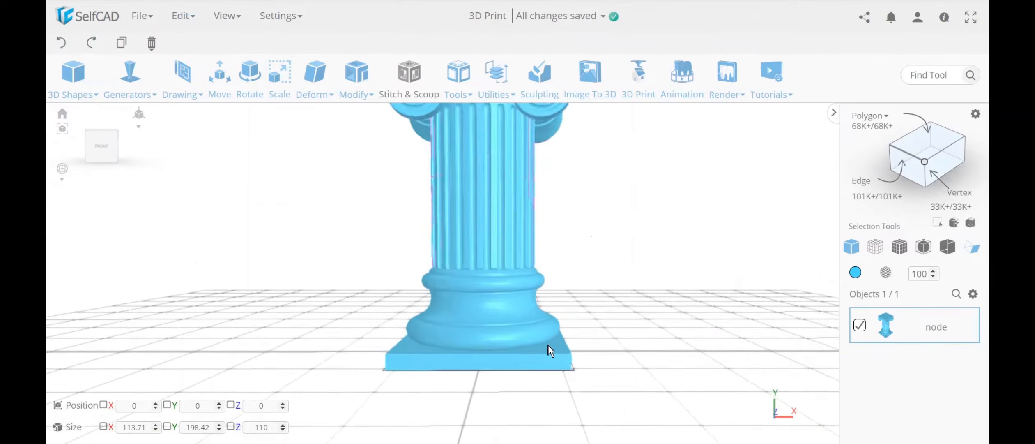
{"action": "left_click", "coordinate": [924, 151]}
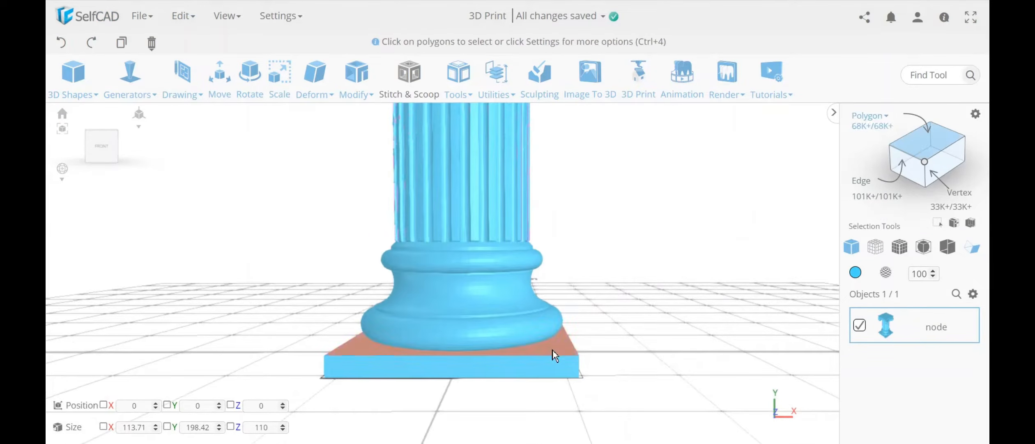
{"action": "left_click", "coordinate": [554, 352]}
{"action": "left_click_drag", "start_coordinate": [559, 376], "coordinate": [554, 345]}
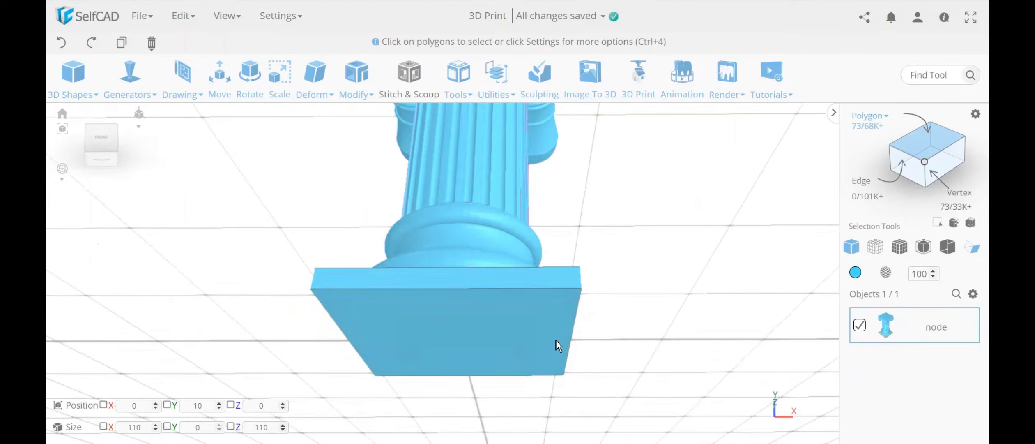
{"action": "left_click", "coordinate": [555, 312]}
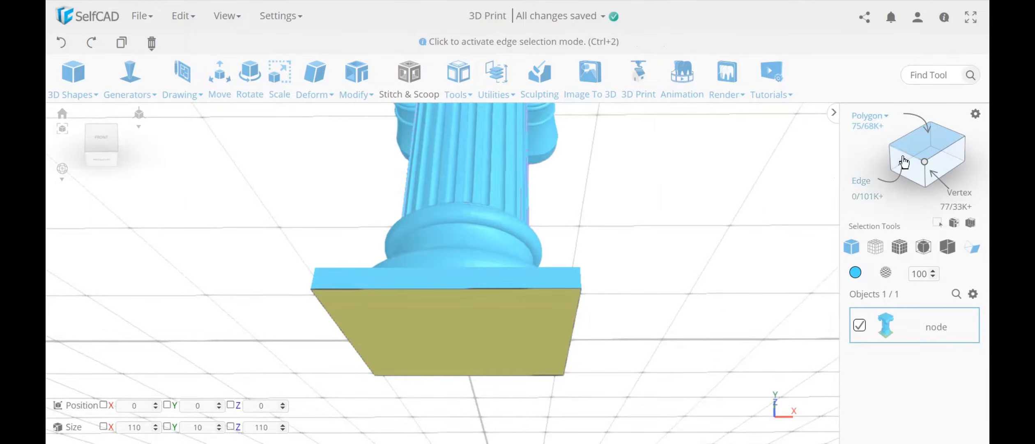
Step: Copy the edges of the selected base faces into a separate profile object and isolate it
{"action": "left_click", "coordinate": [902, 164]}
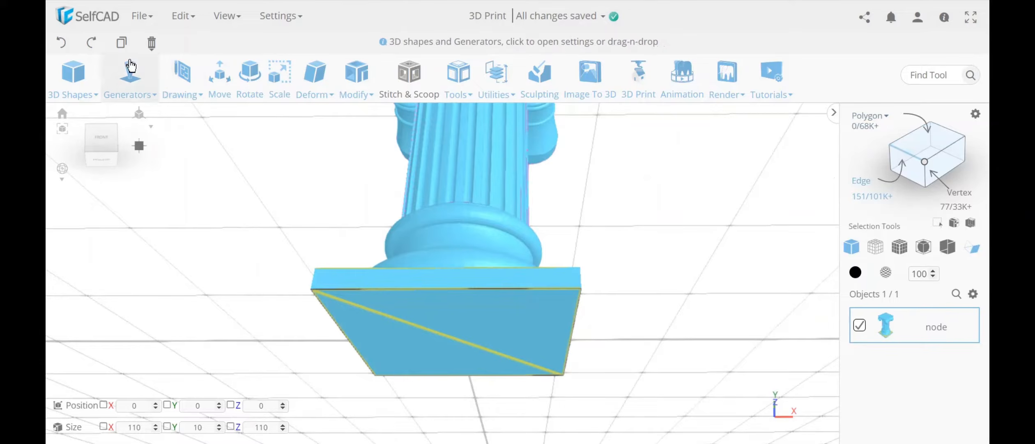
{"action": "left_click", "coordinate": [121, 43]}
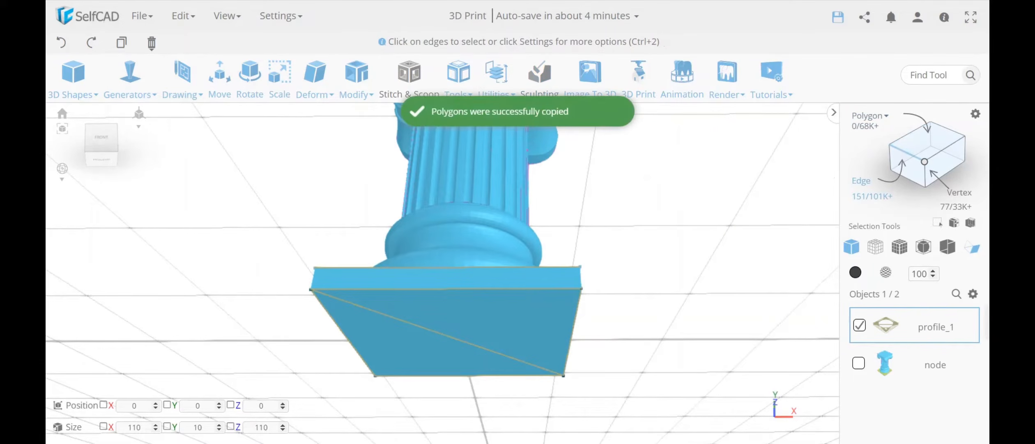
{"action": "left_click", "coordinate": [973, 293]}
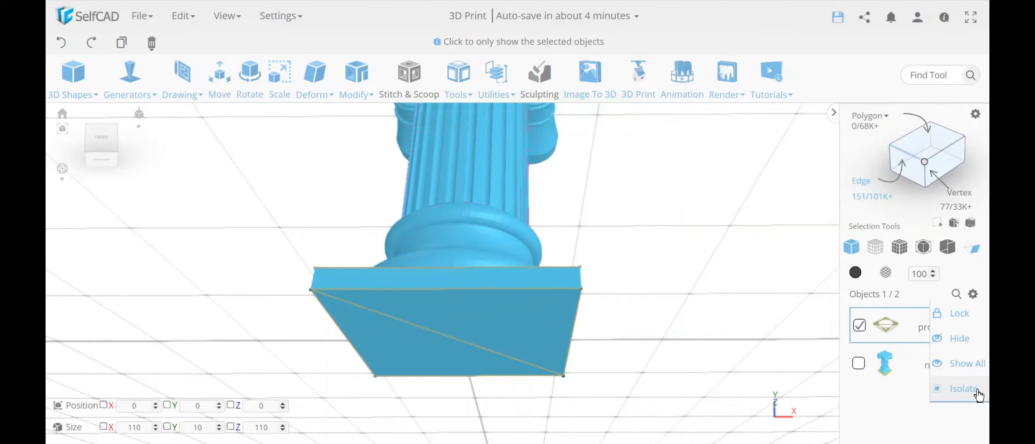
{"action": "left_click", "coordinate": [963, 388]}
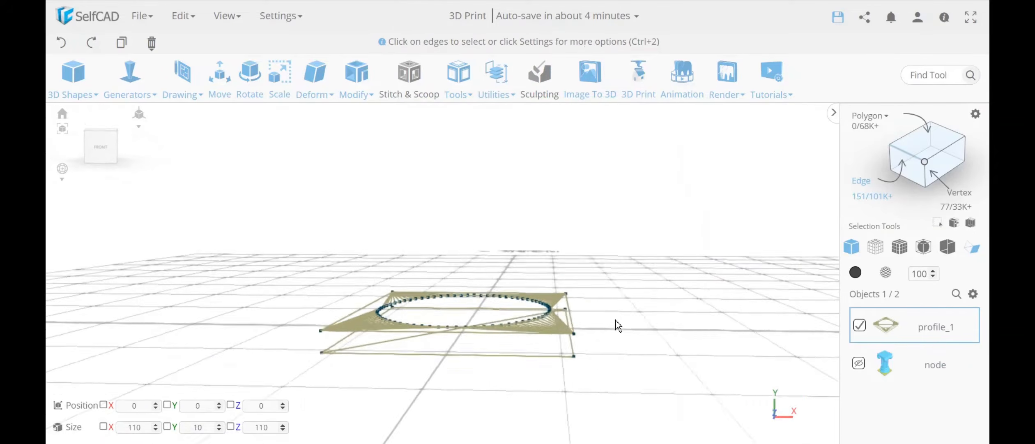
{"action": "left_click", "coordinate": [497, 76]}
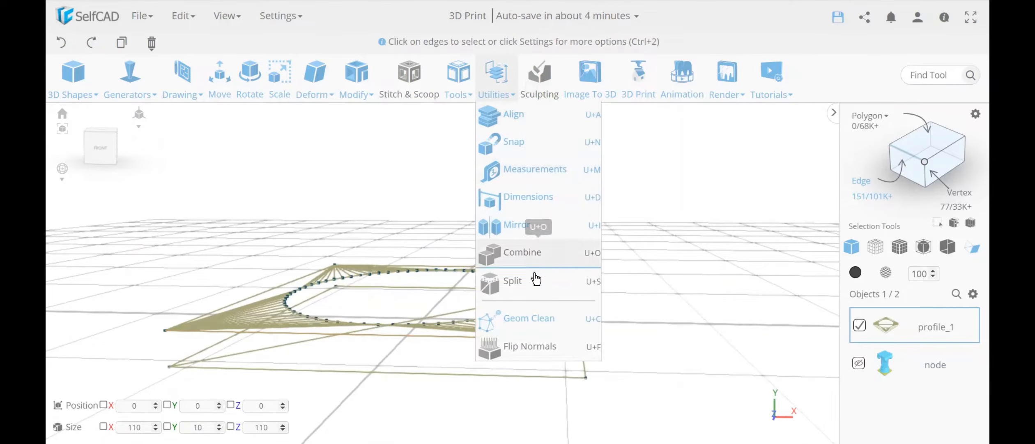
{"action": "left_click", "coordinate": [529, 319]}
{"action": "left_click", "coordinate": [221, 112]}
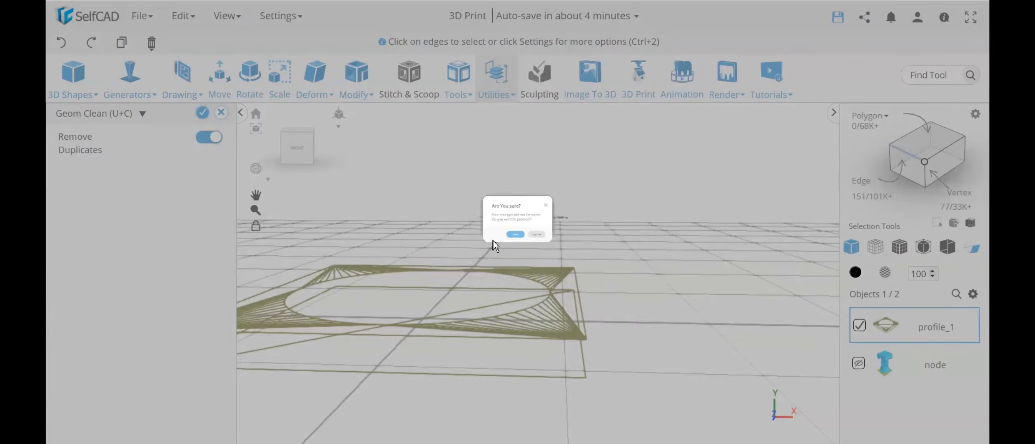
{"action": "left_click", "coordinate": [516, 267]}
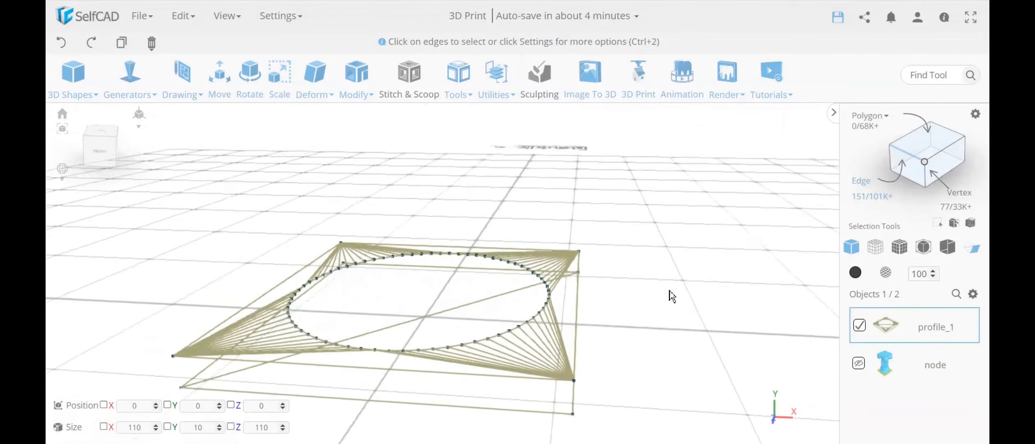
Step: Examine the isolated profile's upper and lower edges and corner from low side angles
{"action": "left_click_drag", "start_coordinate": [671, 288], "coordinate": [606, 283]}
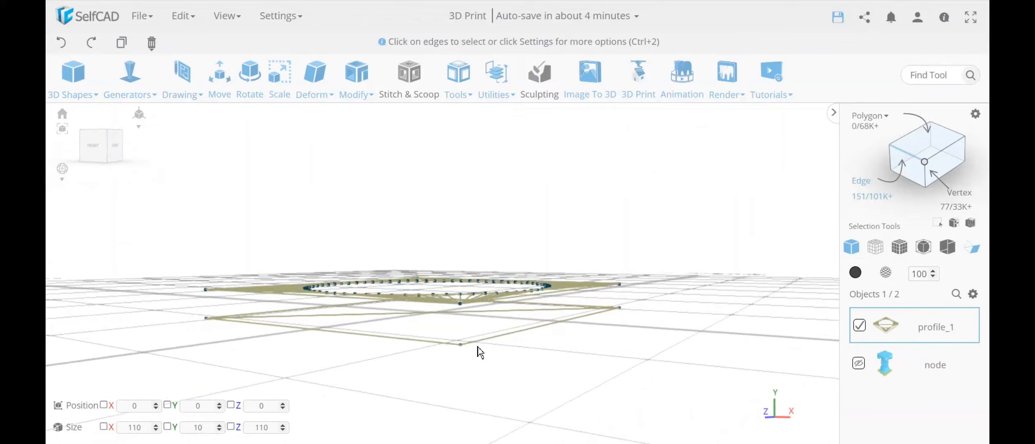
{"action": "left_click_drag", "start_coordinate": [462, 347], "coordinate": [474, 369]}
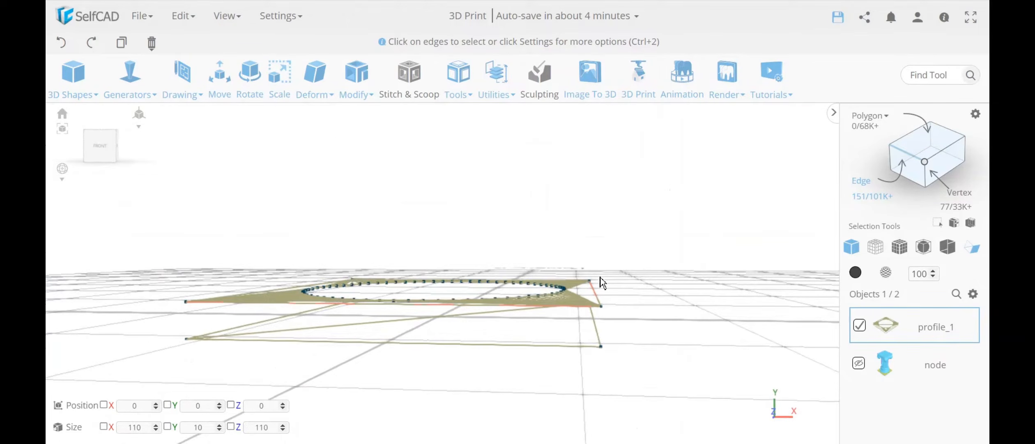
{"action": "left_click_drag", "start_coordinate": [506, 418], "coordinate": [490, 430]}
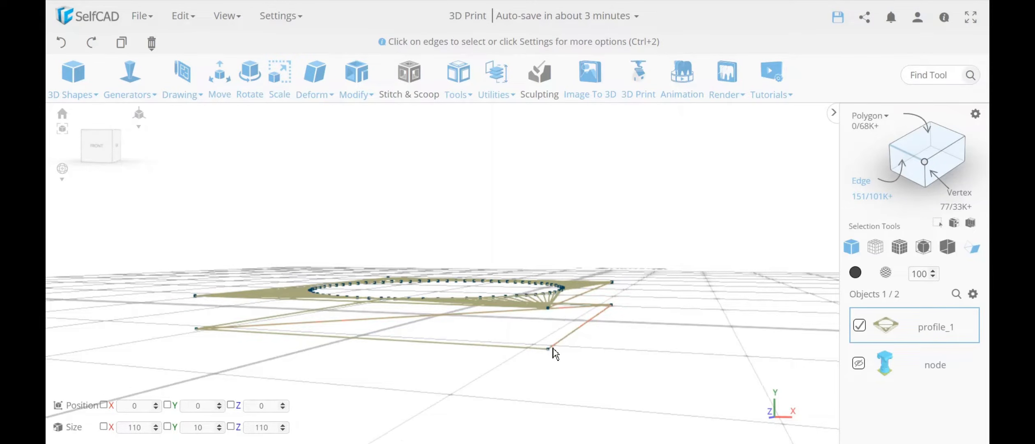
{"action": "left_click_drag", "start_coordinate": [559, 340], "coordinate": [618, 357]}
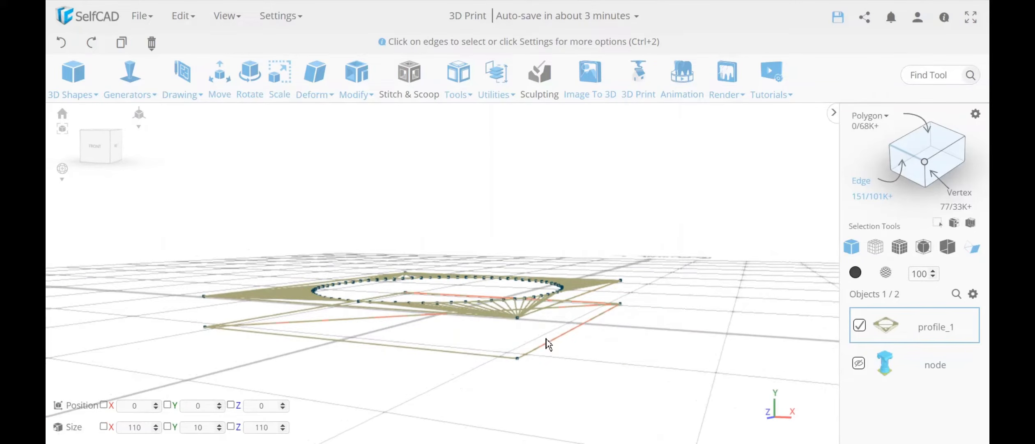
{"action": "left_click_drag", "start_coordinate": [587, 351], "coordinate": [600, 351]}
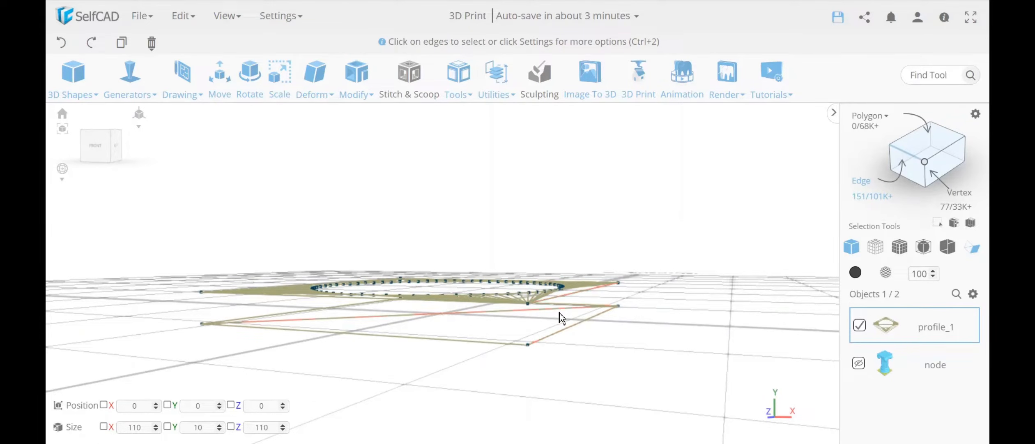
{"action": "right_click_drag", "start_coordinate": [572, 305], "coordinate": [621, 360]}
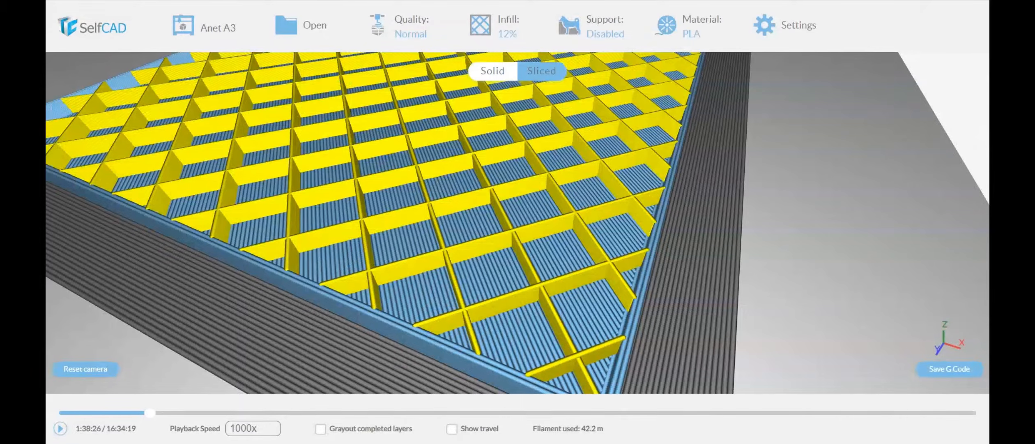
Step: Switch back to the slicer preview and examine the base's infill grid from the side, checking the print quality presets
{"action": "scroll", "coordinate": [530, 189], "scroll_direction": "down", "scroll_amount": 5}
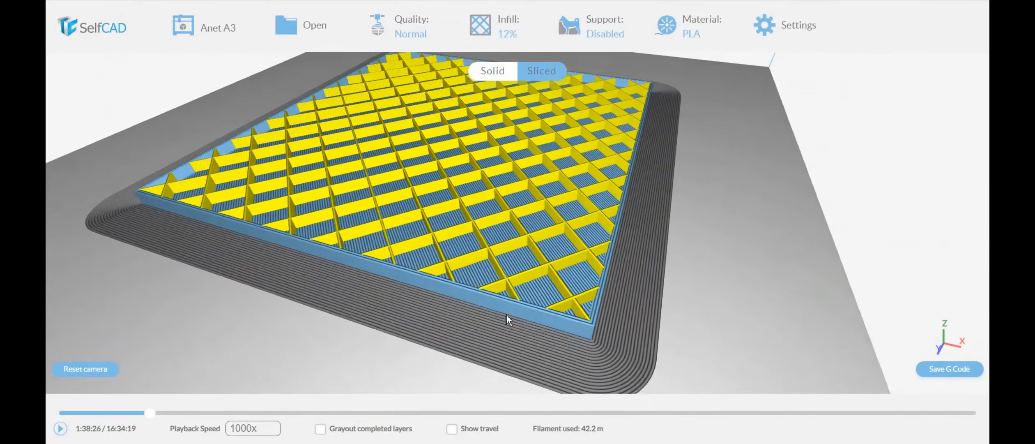
{"action": "left_click_drag", "start_coordinate": [506, 313], "coordinate": [557, 293]}
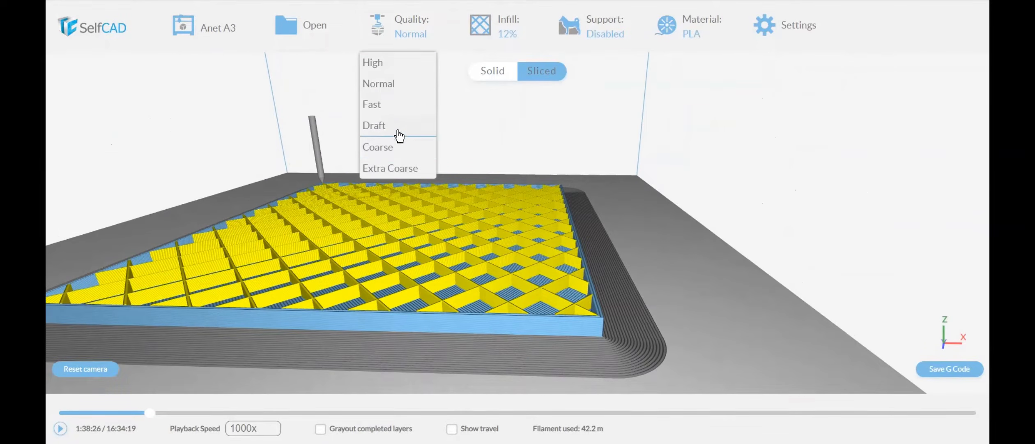
{"action": "mouse_move", "coordinate": [657, 19]}
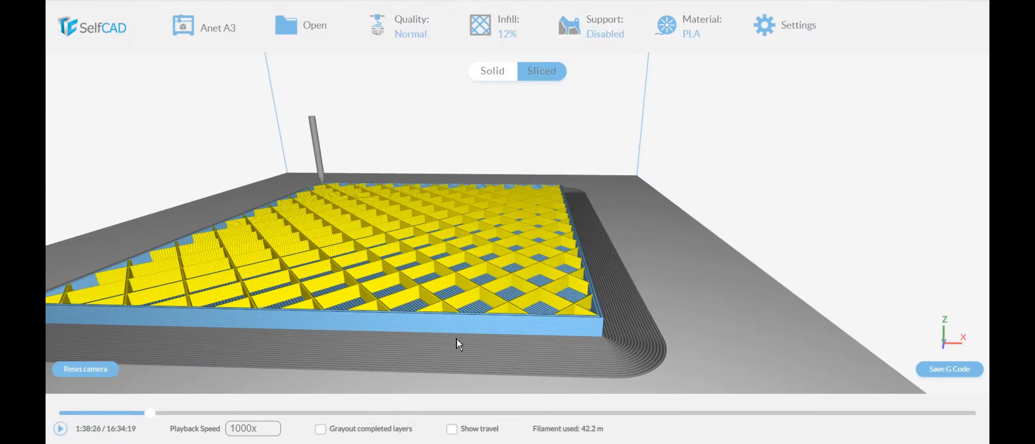
{"action": "left_click_drag", "start_coordinate": [527, 355], "coordinate": [524, 360]}
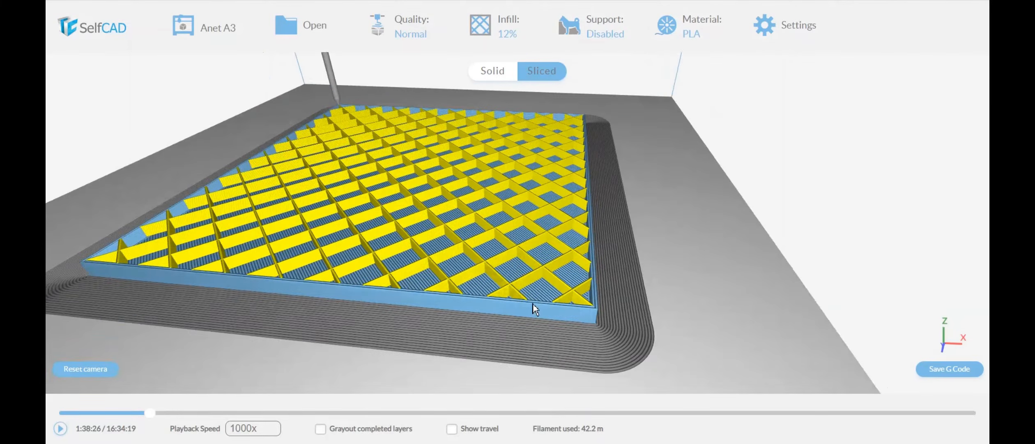
Step: Examine the infill grid, bottom layer and outer walls at the base's near corner, up close and in full
{"action": "scroll", "coordinate": [568, 303], "scroll_direction": "up", "scroll_amount": 3}
{"action": "scroll", "coordinate": [575, 309], "scroll_direction": "up", "scroll_amount": 3}
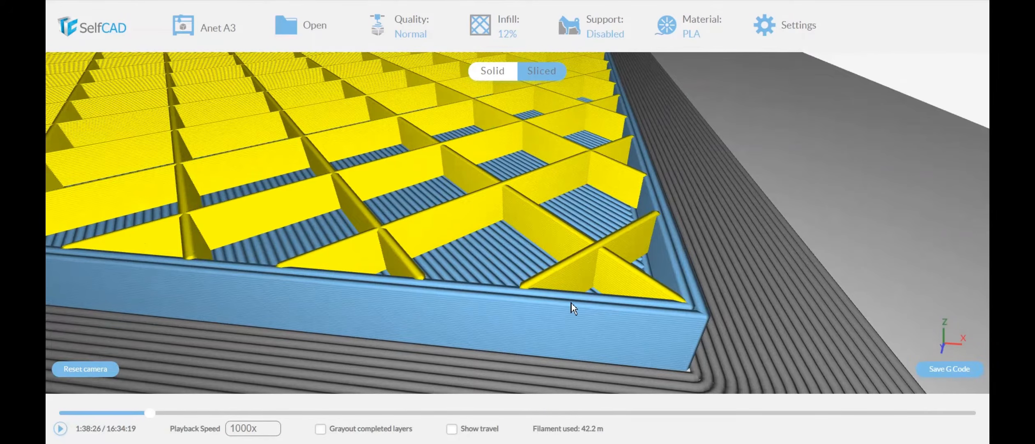
{"action": "scroll", "coordinate": [622, 325], "scroll_direction": "down", "scroll_amount": 5}
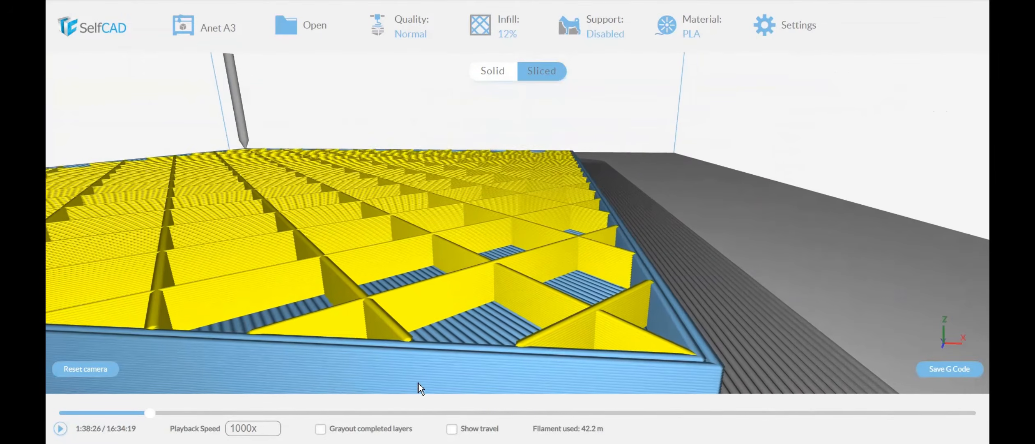
{"action": "left_click_drag", "start_coordinate": [420, 388], "coordinate": [379, 376]}
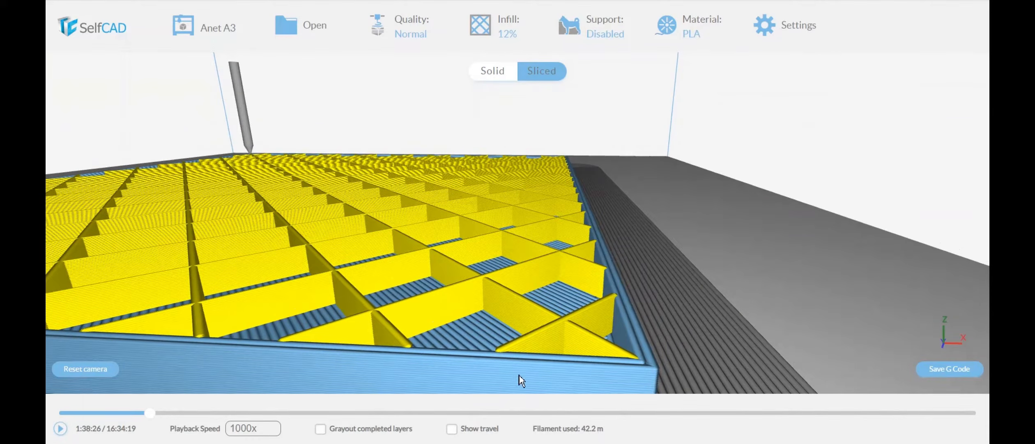
{"action": "scroll", "coordinate": [570, 361], "scroll_direction": "down", "scroll_amount": 5}
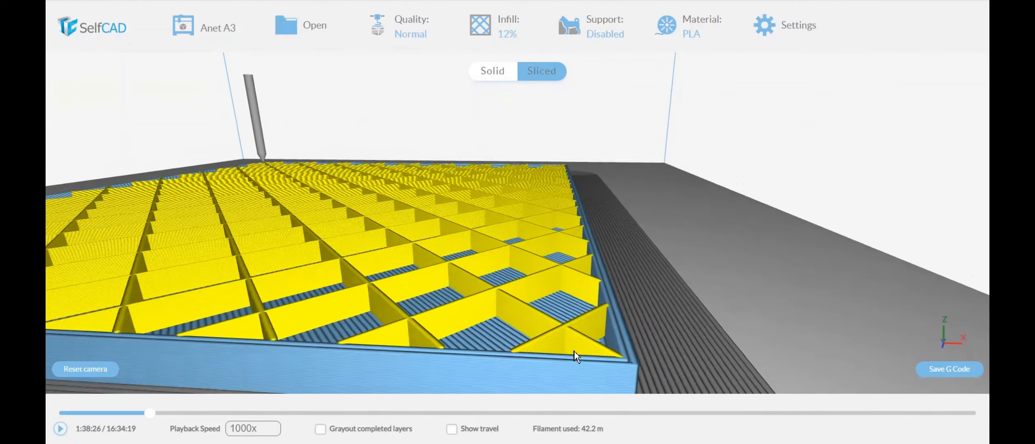
{"action": "scroll", "coordinate": [577, 349], "scroll_direction": "down", "scroll_amount": 3}
{"action": "left_click_drag", "start_coordinate": [577, 349], "coordinate": [503, 351]}
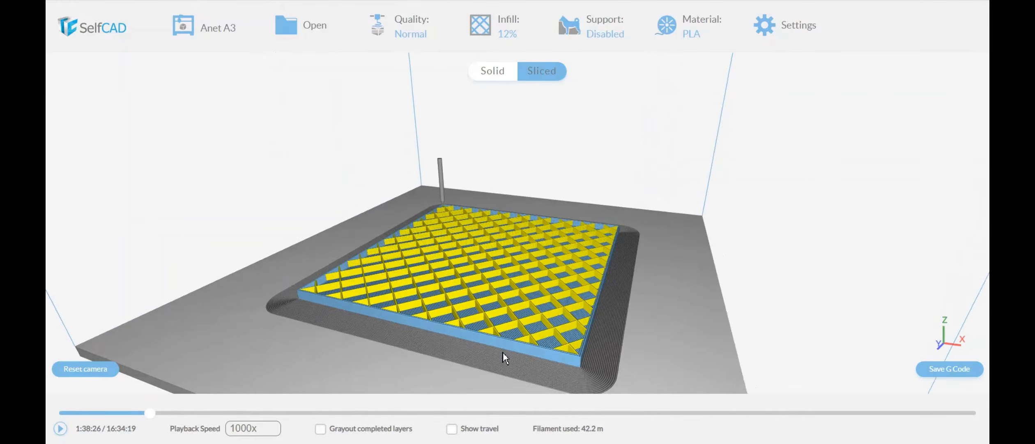
{"action": "scroll", "coordinate": [561, 365], "scroll_direction": "up", "scroll_amount": 5}
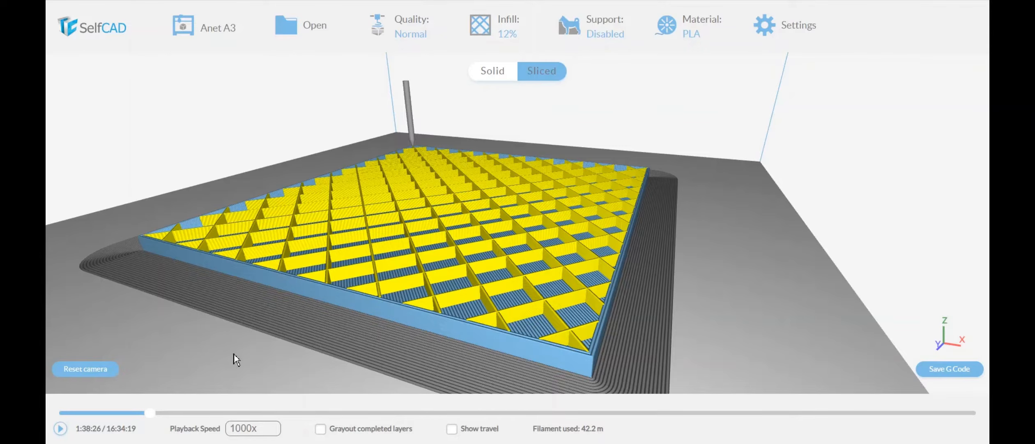
Step: Advance the print simulation through 2:42:04 and 3:10:54 to 4:35:25 to follow the build-up of the rounded base
{"action": "left_click", "coordinate": [210, 412]}
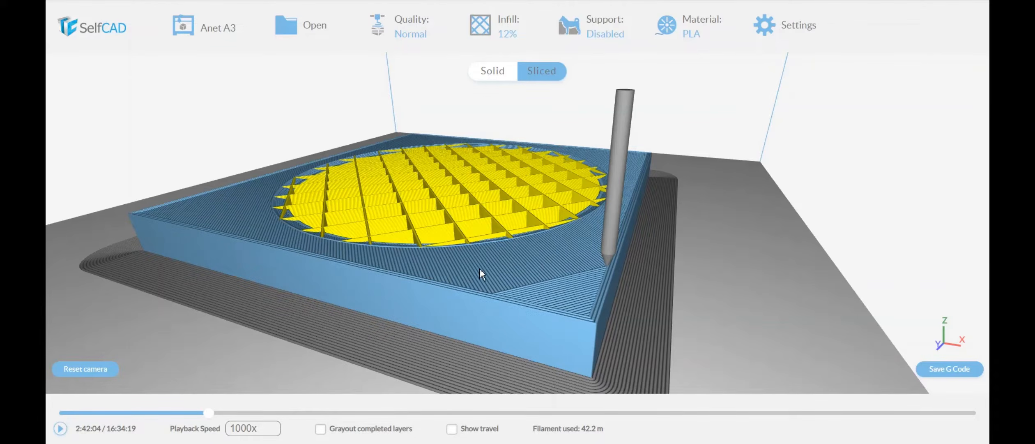
{"action": "left_click", "coordinate": [235, 412]}
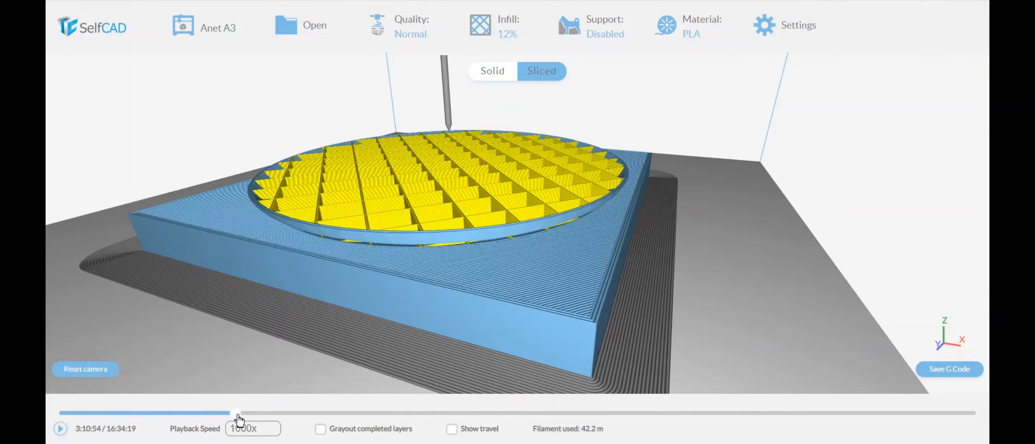
{"action": "left_click", "coordinate": [313, 412]}
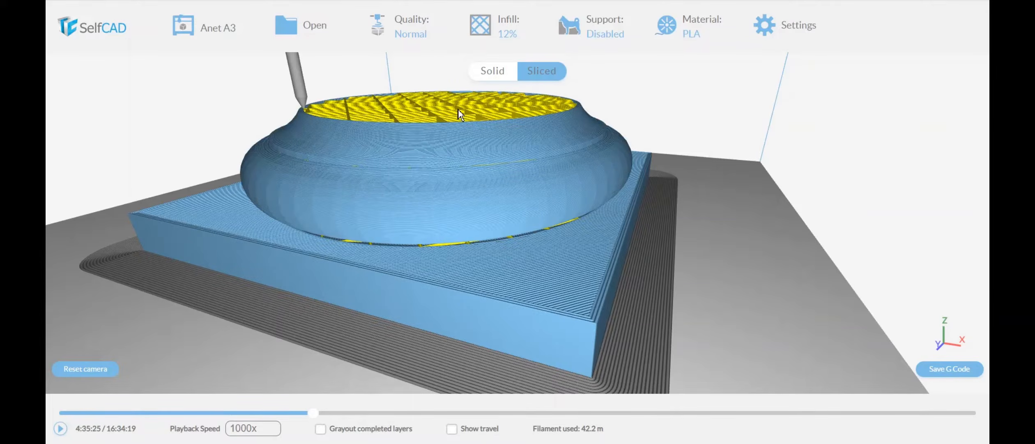
{"action": "scroll", "coordinate": [513, 218], "scroll_direction": "up", "scroll_amount": 5}
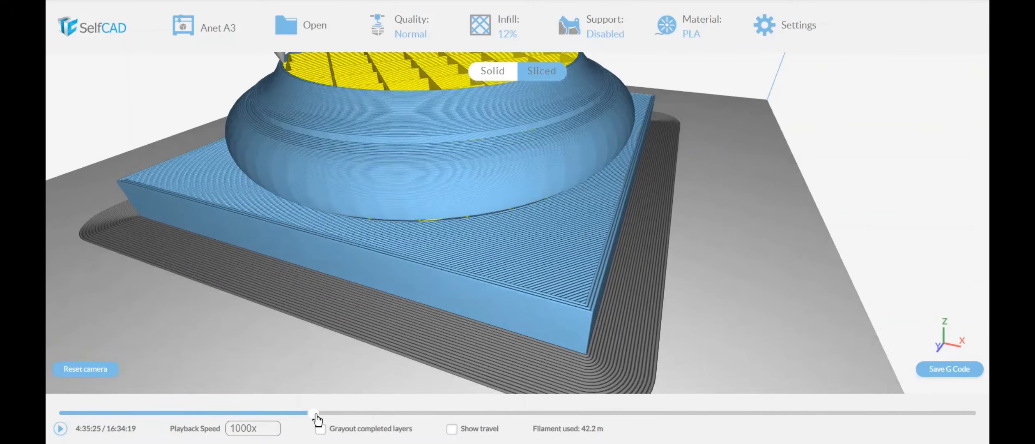
Step: Move the print simulation to 8:35:03 and examine the infill inside the column shaft from above
{"action": "left_click", "coordinate": [534, 412]}
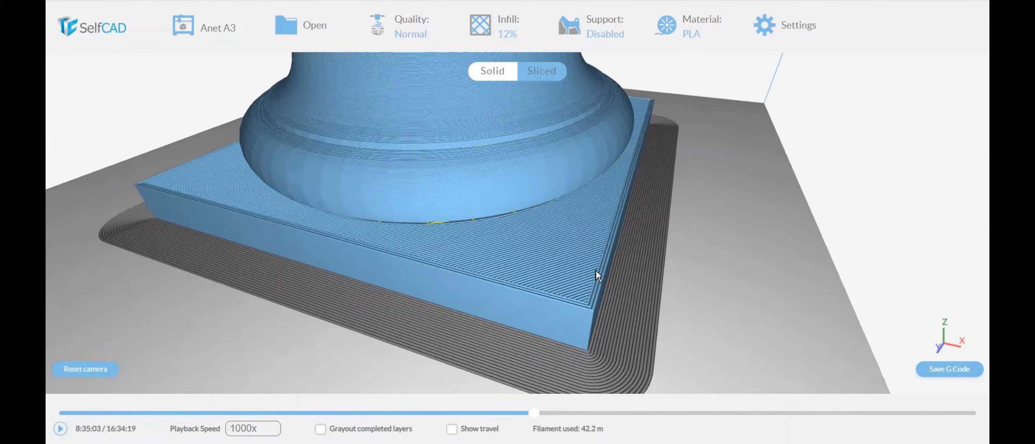
{"action": "scroll", "coordinate": [600, 255], "scroll_direction": "down", "scroll_amount": 3}
{"action": "scroll", "coordinate": [610, 222], "scroll_direction": "down", "scroll_amount": 5}
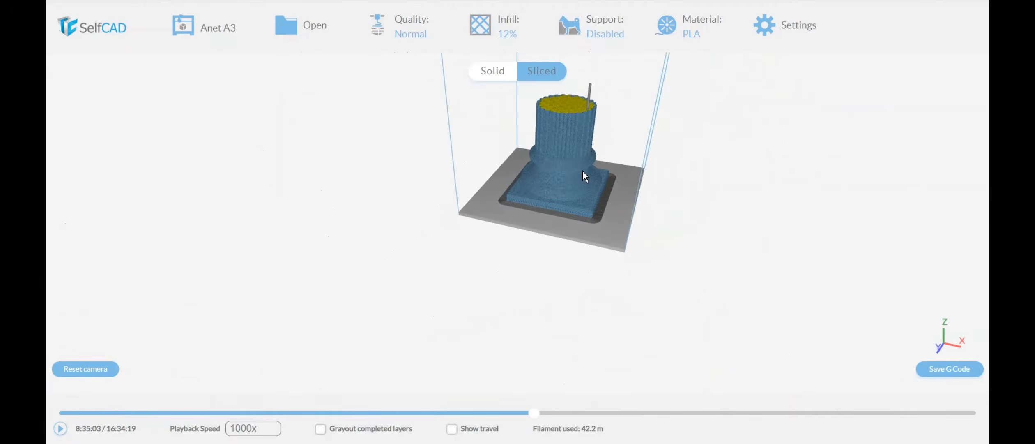
{"action": "left_click_drag", "start_coordinate": [582, 170], "coordinate": [618, 115]}
{"action": "scroll", "coordinate": [580, 138], "scroll_direction": "up", "scroll_amount": 5}
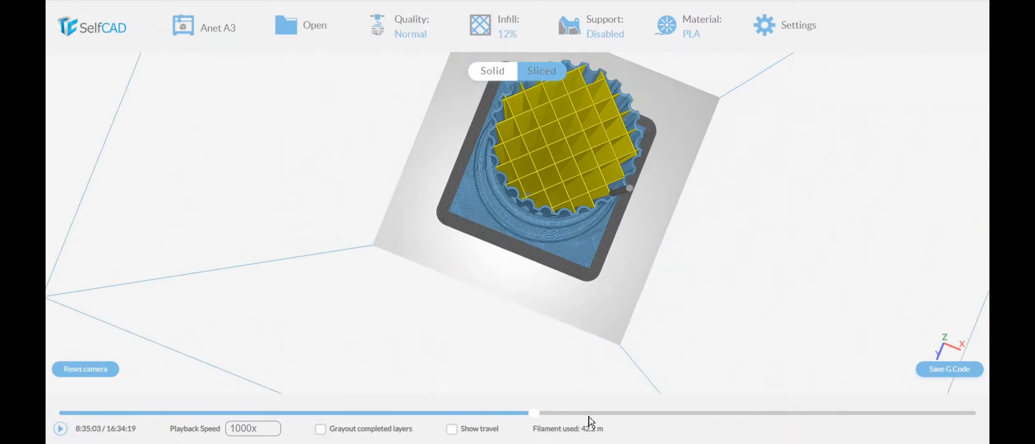
Step: Step the print simulation through 11:21:06 and 12:34:41 to 14:29:02 to follow the capital's infill from above
{"action": "left_click", "coordinate": [612, 414]}
{"action": "left_click", "coordinate": [687, 413]}
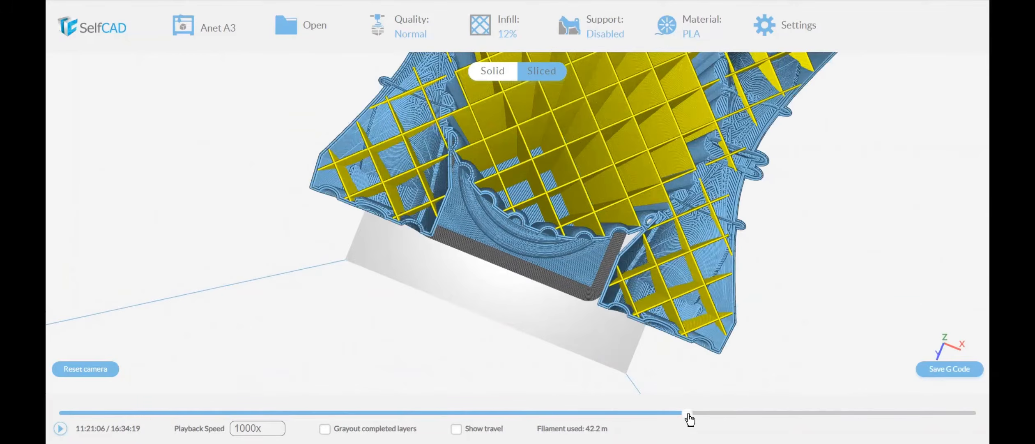
{"action": "left_click", "coordinate": [751, 414]}
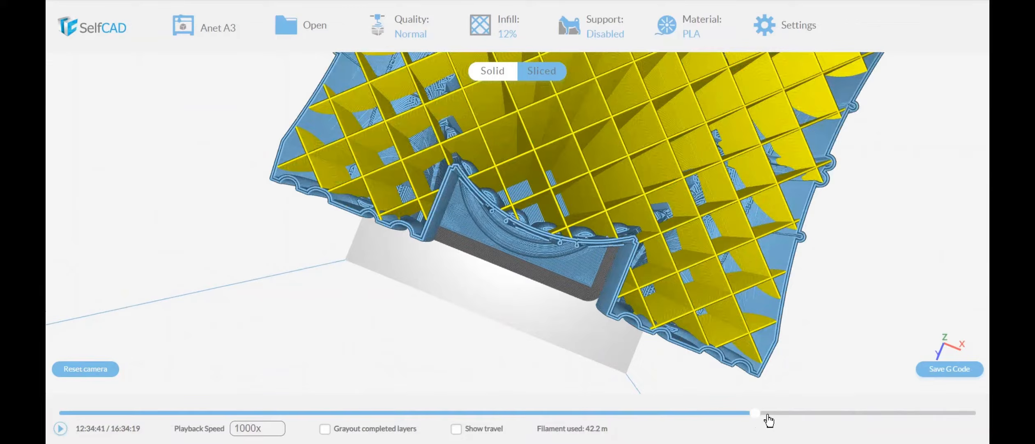
{"action": "left_click", "coordinate": [796, 414]}
{"action": "left_click", "coordinate": [862, 413]}
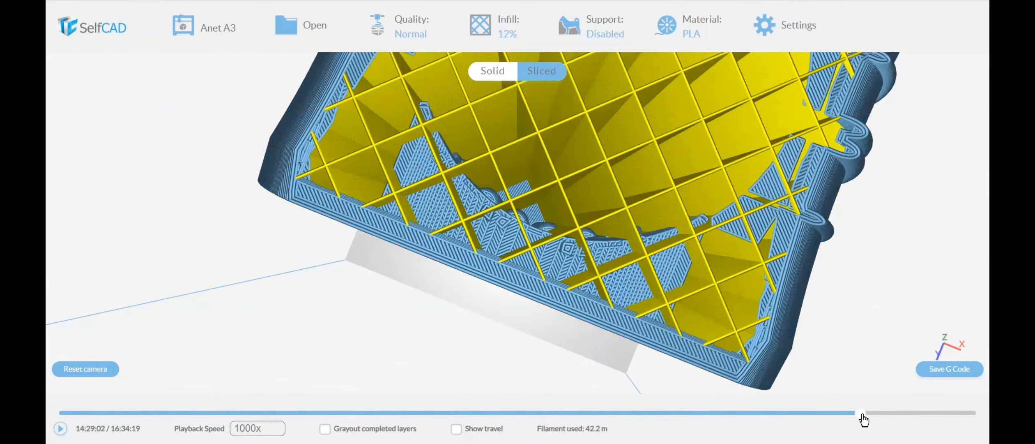
Step: Advance the print simulation to 14:52:54 and examine the infill grid of the capital's top slab at an angle
{"action": "left_click", "coordinate": [883, 413]}
{"action": "scroll", "coordinate": [827, 340], "scroll_direction": "down", "scroll_amount": 10}
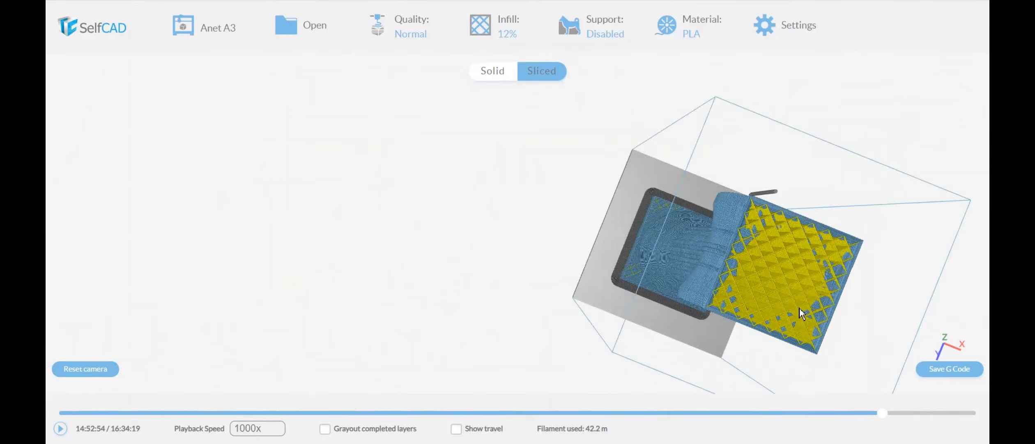
{"action": "left_click_drag", "start_coordinate": [734, 272], "coordinate": [463, 276]}
{"action": "scroll", "coordinate": [502, 283], "scroll_direction": "up", "scroll_amount": 5}
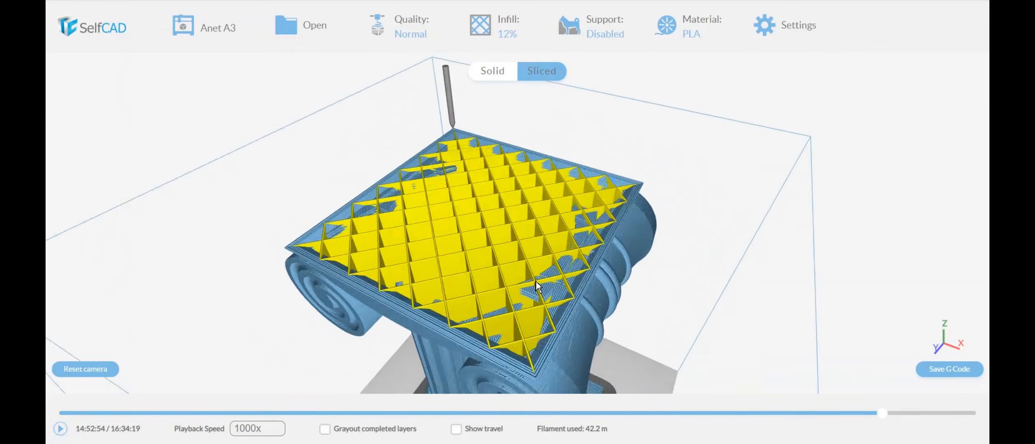
{"action": "scroll", "coordinate": [538, 287], "scroll_direction": "down", "scroll_amount": 2}
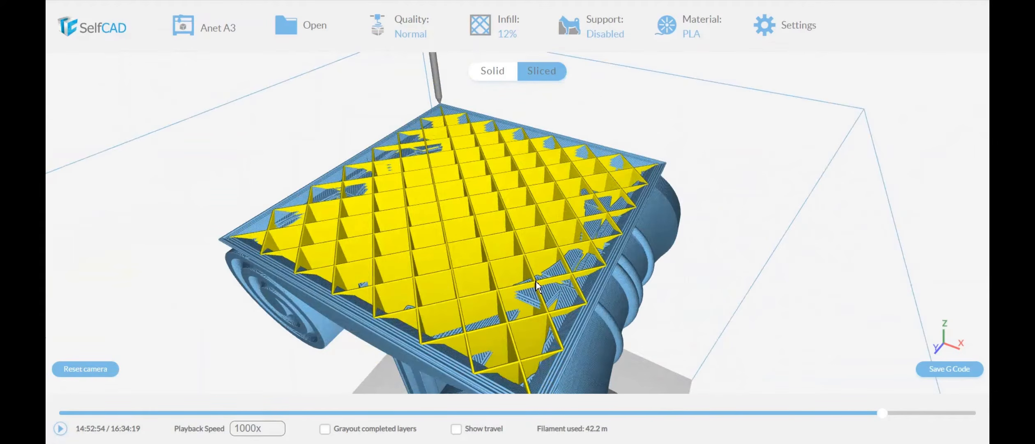
Step: Move the print simulation back to 14:15:07, advance it through 15:57:32 to the end, and view the finished column
{"action": "left_click", "coordinate": [847, 412]}
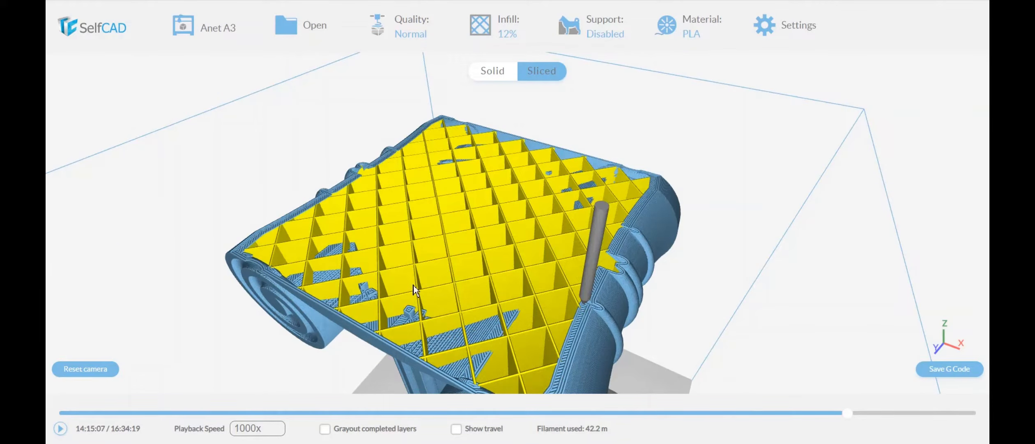
{"action": "left_click", "coordinate": [899, 412]}
{"action": "left_click", "coordinate": [942, 413]}
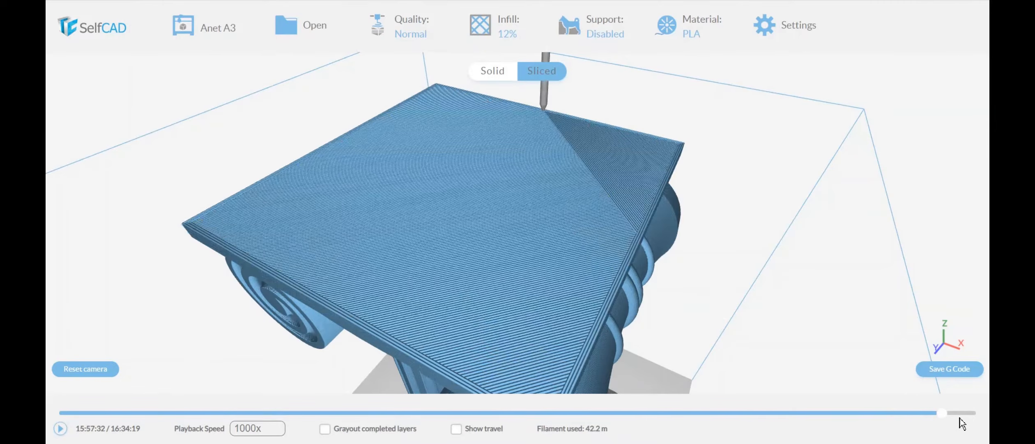
{"action": "left_click", "coordinate": [974, 412]}
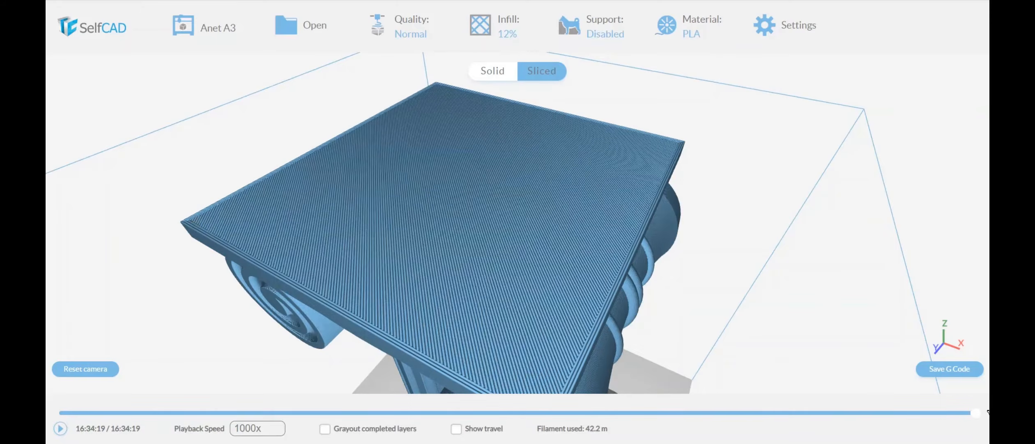
{"action": "scroll", "coordinate": [436, 356], "scroll_direction": "down", "scroll_amount": 3}
{"action": "left_click_drag", "start_coordinate": [439, 346], "coordinate": [485, 323]}
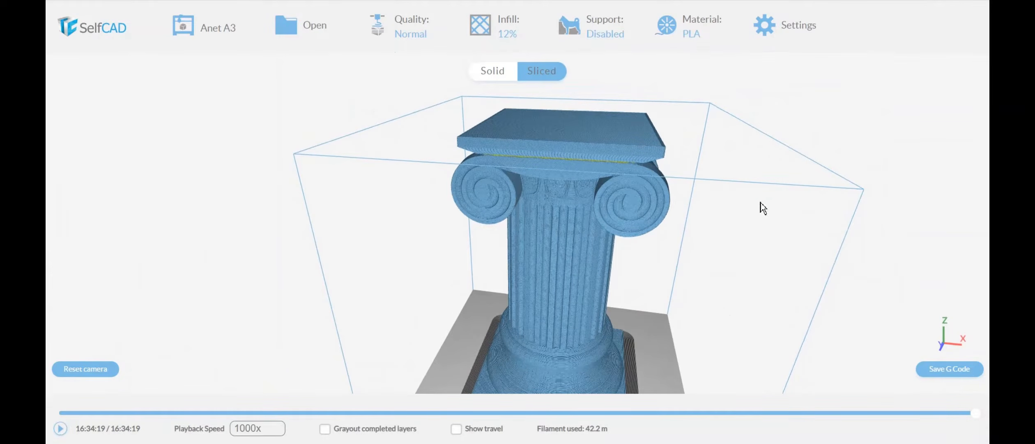
Step: Open the slicing settings and review the Mesh Fixes options
{"action": "left_click", "coordinate": [811, 28]}
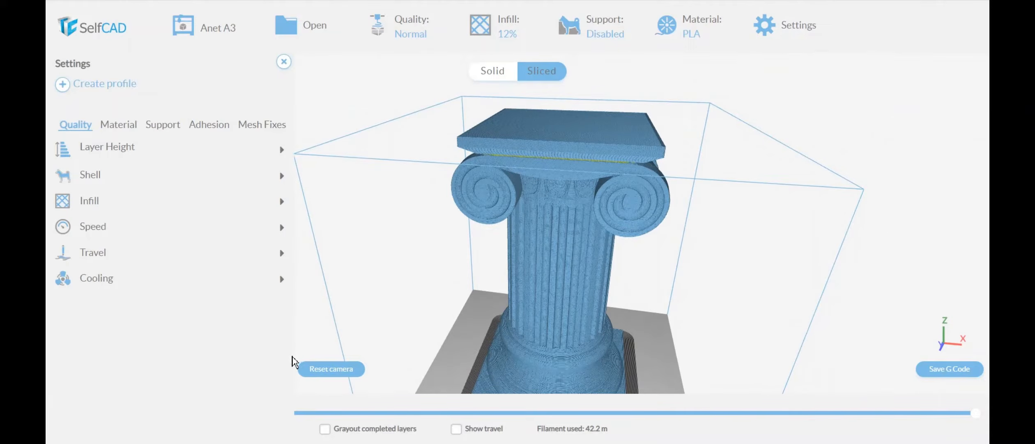
{"action": "left_click", "coordinate": [260, 128]}
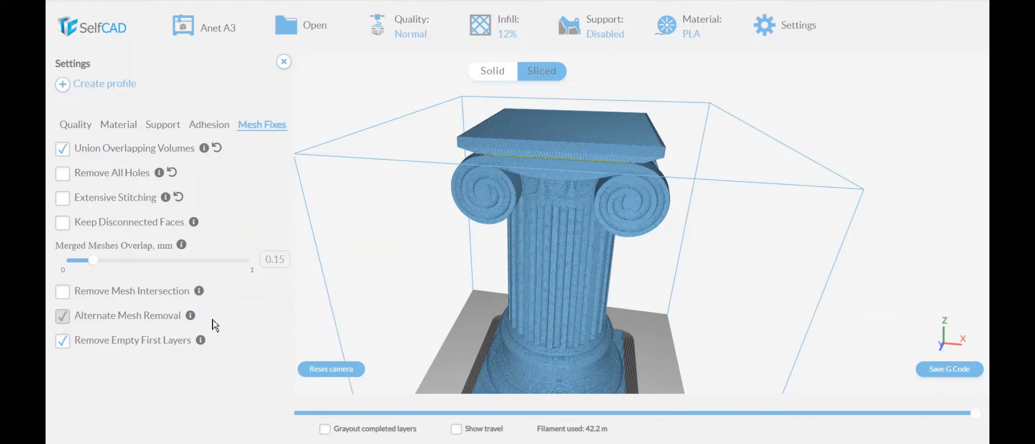
Step: Turn off Union Overlapping Volumes in the mesh fixes and close the slicing settings
{"action": "mouse_move", "coordinate": [204, 149]}
{"action": "left_click", "coordinate": [64, 153]}
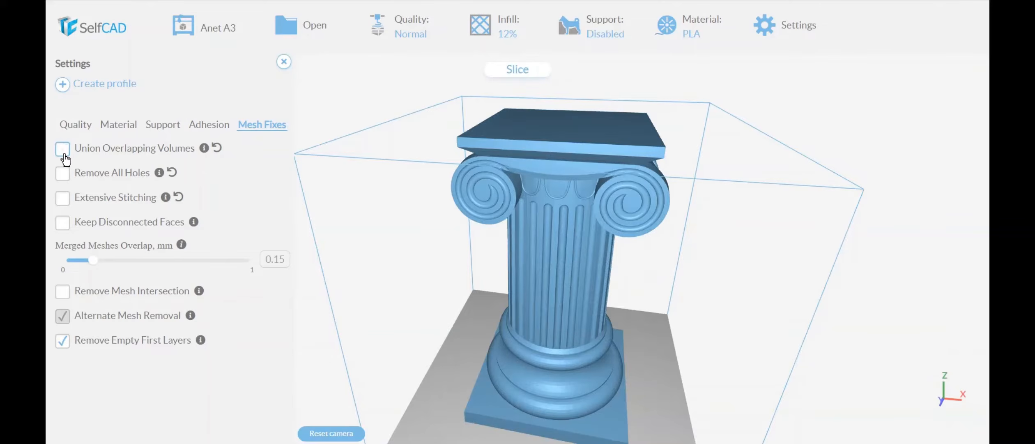
{"action": "left_click", "coordinate": [283, 63]}
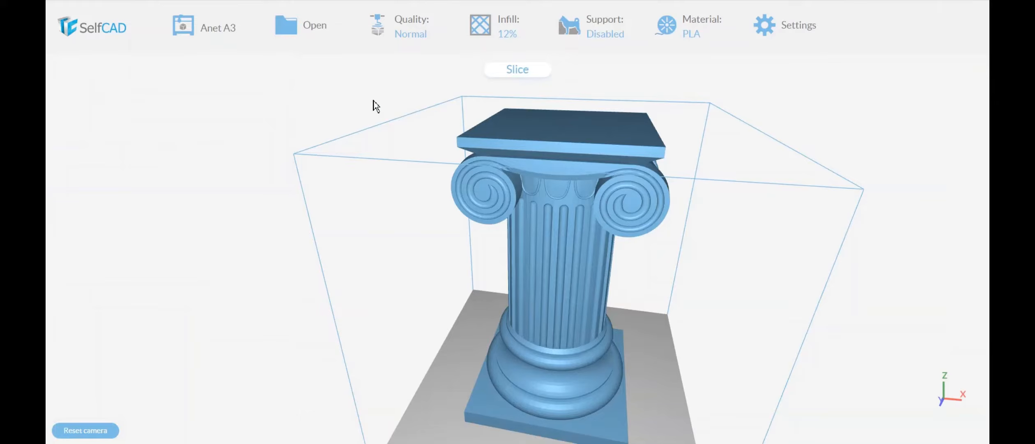
Step: Set the infill density to 0% in the quality settings and slice the column again
{"action": "left_click", "coordinate": [799, 39]}
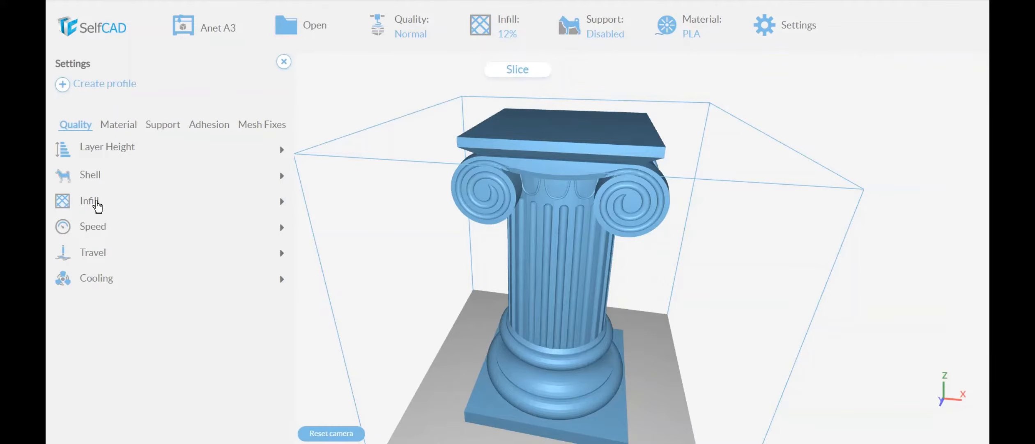
{"action": "mouse_move", "coordinate": [509, 33]}
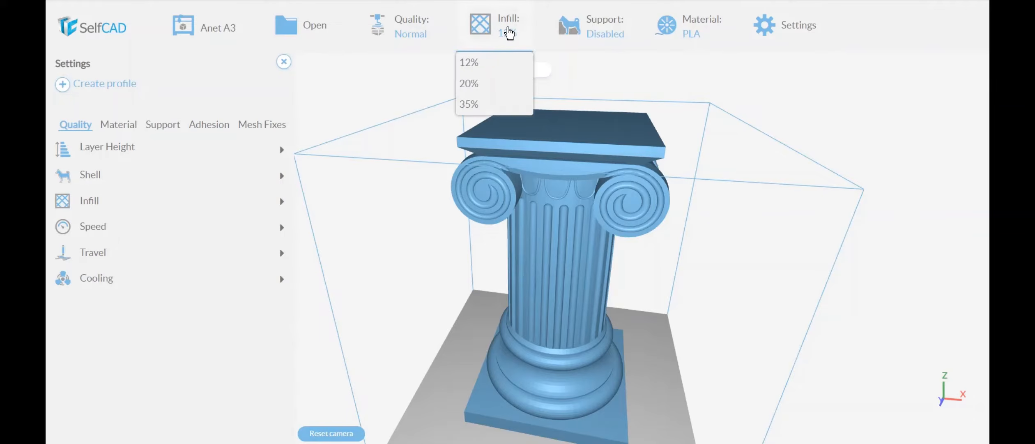
{"action": "left_click", "coordinate": [100, 204]}
{"action": "left_click_drag", "start_coordinate": [104, 242], "coordinate": [85, 243]}
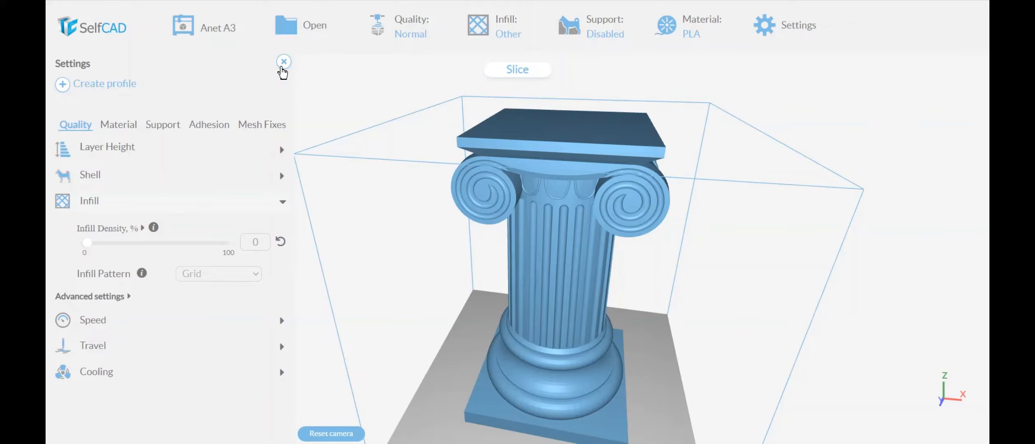
{"action": "left_click", "coordinate": [284, 61]}
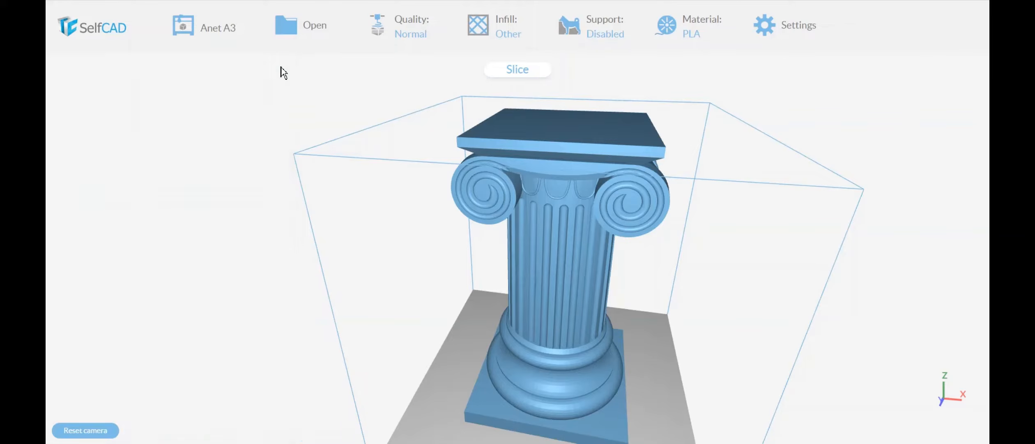
{"action": "left_click", "coordinate": [517, 71]}
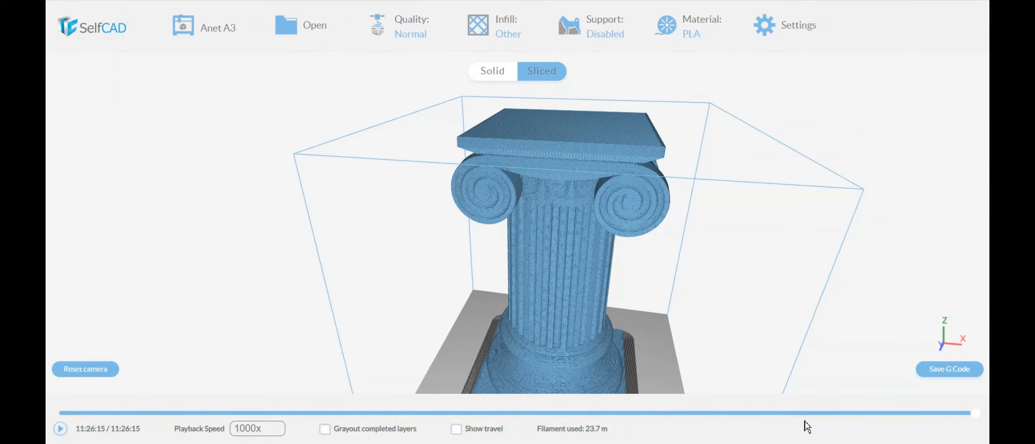
Step: Move the print simulation back through 9:00:46 to 8:32:37 and examine the capital's layer up close from above
{"action": "left_click", "coordinate": [812, 412]}
{"action": "left_click_drag", "start_coordinate": [681, 193], "coordinate": [680, 254]}
{"action": "left_click", "coordinate": [782, 412]}
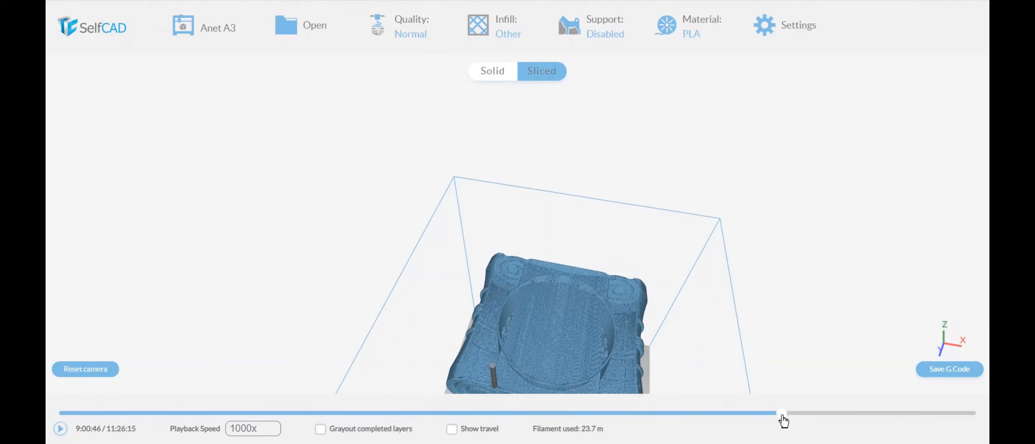
{"action": "left_click_drag", "start_coordinate": [761, 420], "coordinate": [744, 421]}
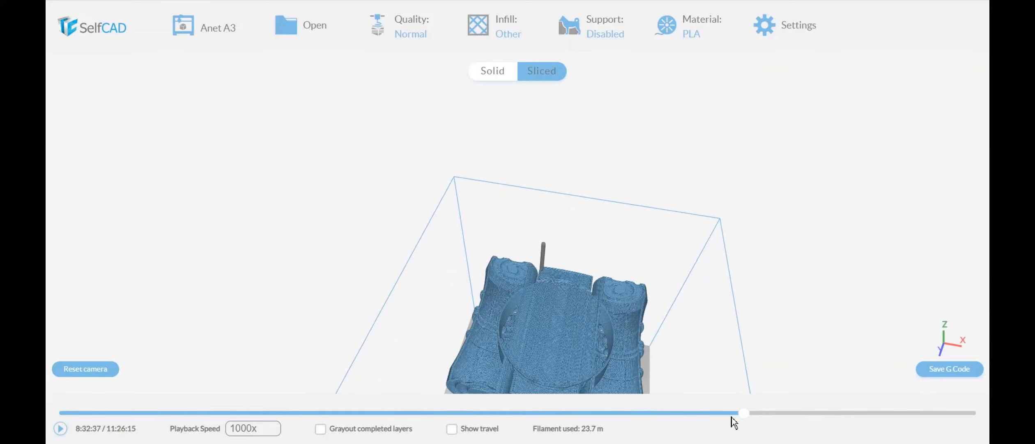
{"action": "left_click_drag", "start_coordinate": [681, 387], "coordinate": [647, 331]}
{"action": "left_click_drag", "start_coordinate": [626, 292], "coordinate": [508, 279]}
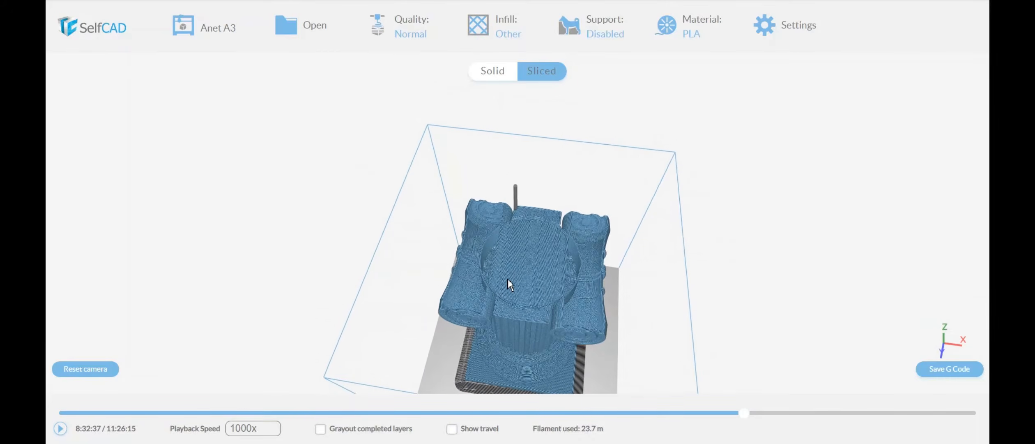
{"action": "scroll", "coordinate": [549, 279], "scroll_direction": "up", "scroll_amount": 5}
{"action": "scroll", "coordinate": [549, 279], "scroll_direction": "down", "scroll_amount": 2}
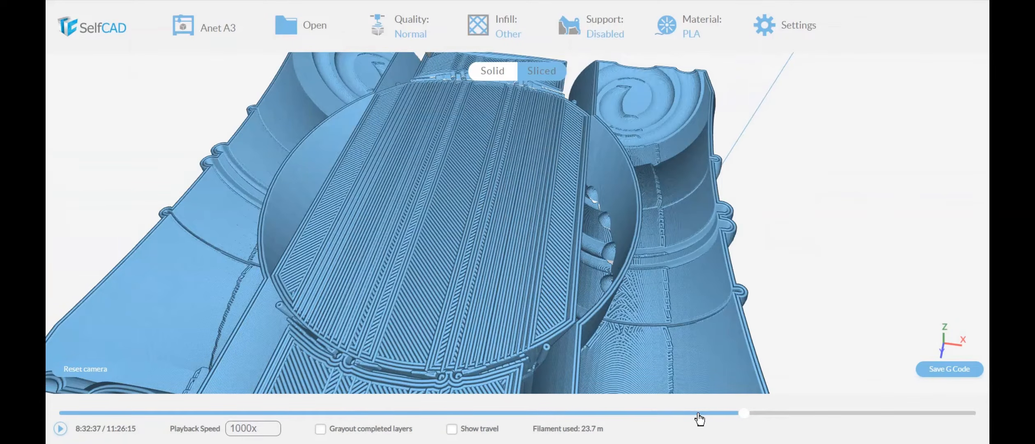
Step: Move the print simulation back through 8:27:49 and 7:19:12 to 7:17:49 and examine the inside of the shaft and capital
{"action": "left_click", "coordinate": [733, 413]}
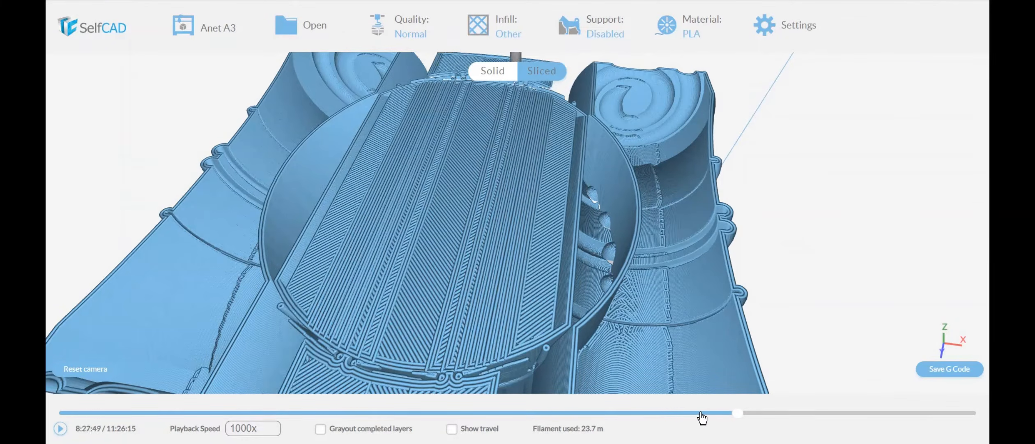
{"action": "left_click", "coordinate": [648, 413]}
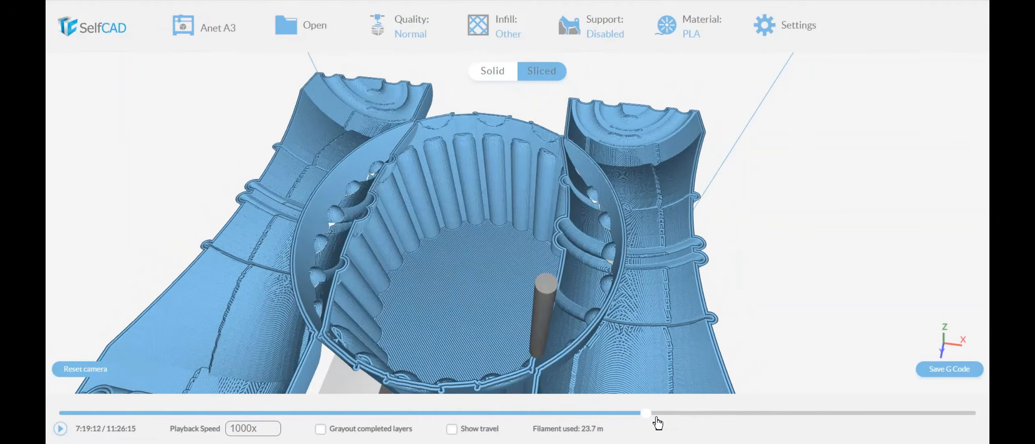
{"action": "left_click_drag", "start_coordinate": [657, 417], "coordinate": [646, 419]}
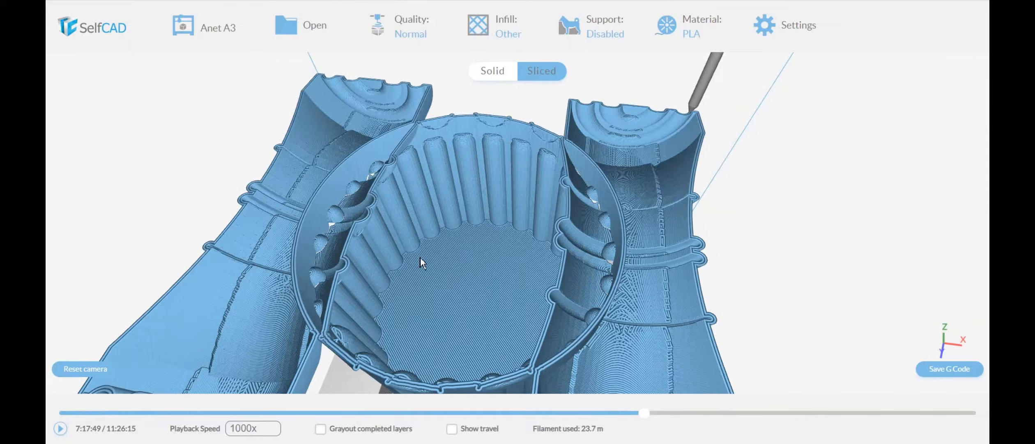
{"action": "scroll", "coordinate": [423, 296], "scroll_direction": "down", "scroll_amount": 3}
{"action": "left_click_drag", "start_coordinate": [412, 310], "coordinate": [475, 319]}
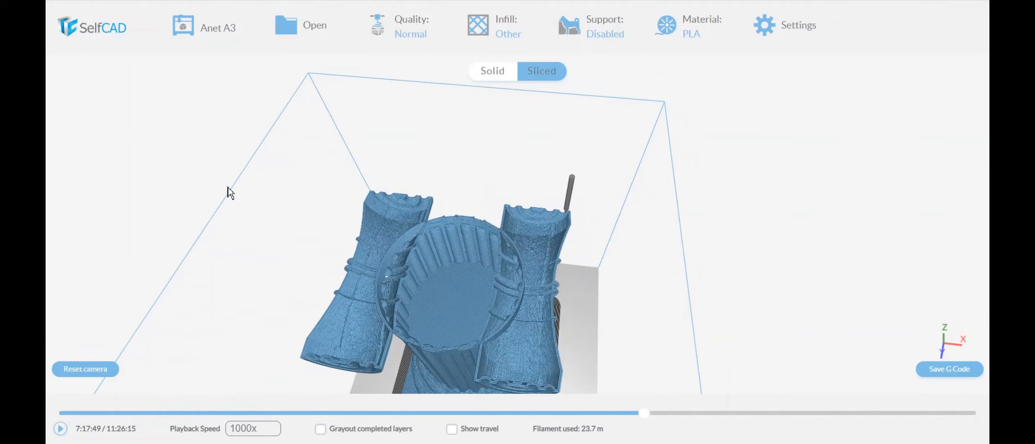
Step: Open the slicing settings and review the layer height and shell options, including the wall line count
{"action": "left_click", "coordinate": [797, 37]}
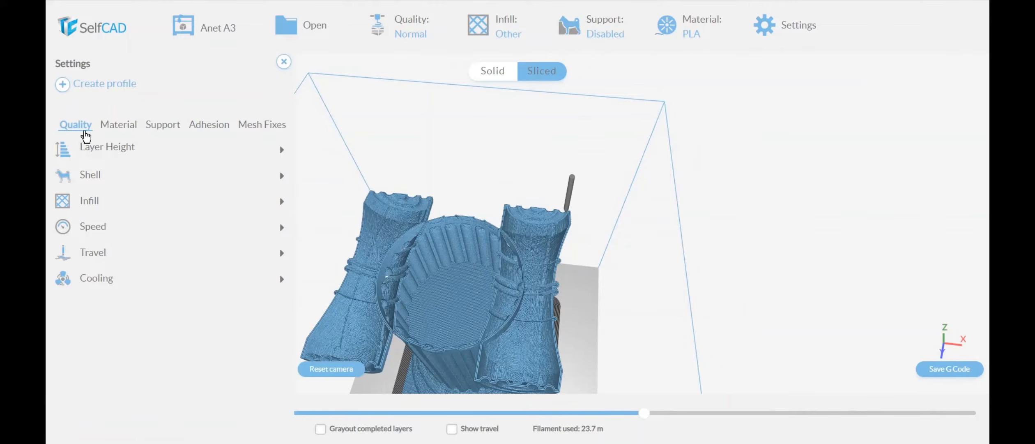
{"action": "left_click", "coordinate": [145, 154]}
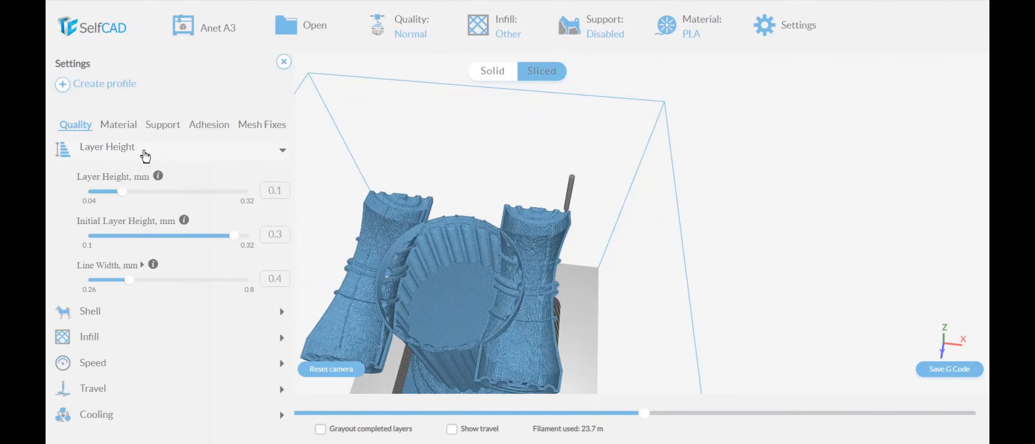
{"action": "left_click", "coordinate": [415, 33]}
{"action": "left_click", "coordinate": [144, 311]}
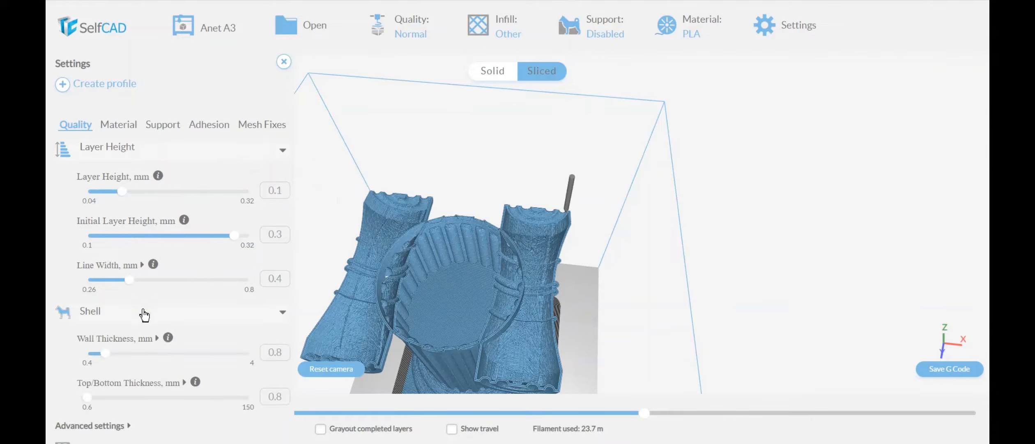
{"action": "scroll", "coordinate": [184, 327], "scroll_direction": "down", "scroll_amount": 2}
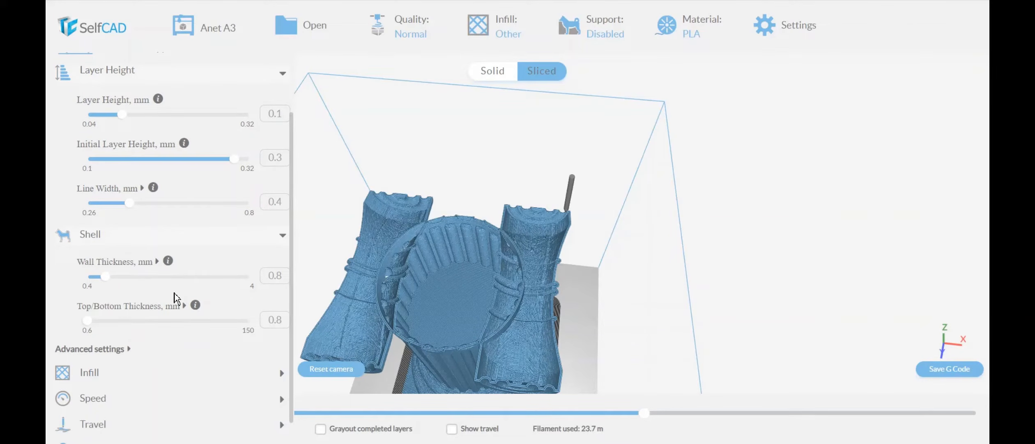
{"action": "left_click", "coordinate": [157, 262]}
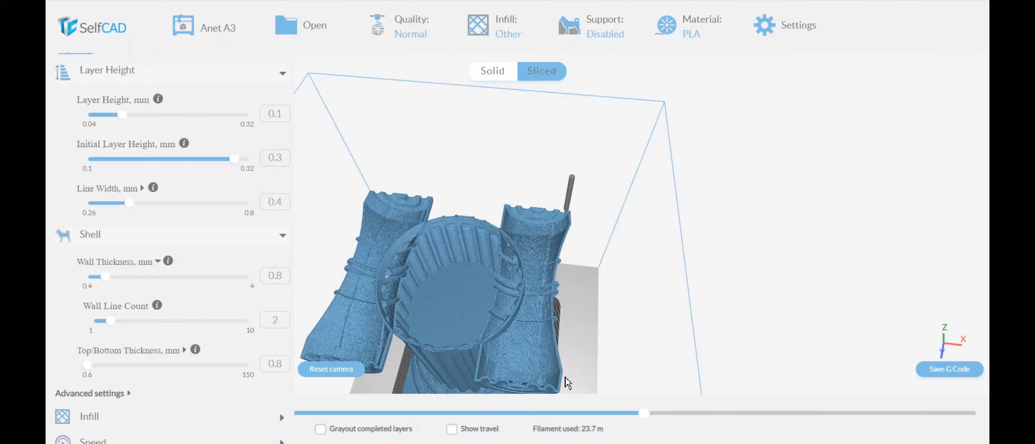
Step: Examine the capital's wall lines up close, compare them with the shell settings, and collapse the layer height and shell groups
{"action": "scroll", "coordinate": [565, 390], "scroll_direction": "up", "scroll_amount": 5}
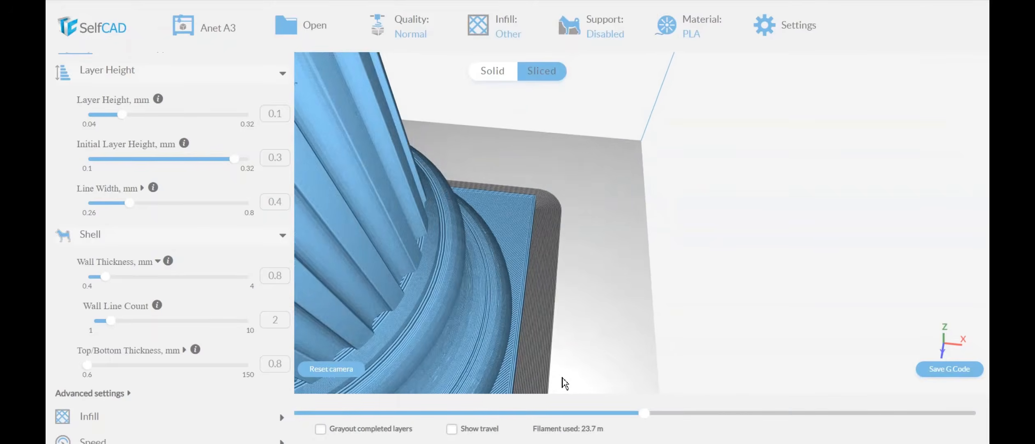
{"action": "scroll", "coordinate": [559, 376], "scroll_direction": "up", "scroll_amount": 4}
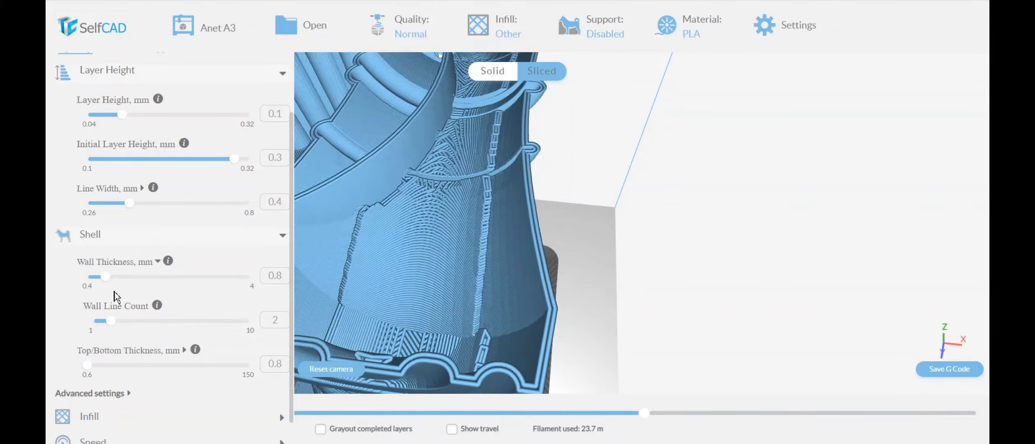
{"action": "scroll", "coordinate": [193, 287], "scroll_direction": "down", "scroll_amount": 2}
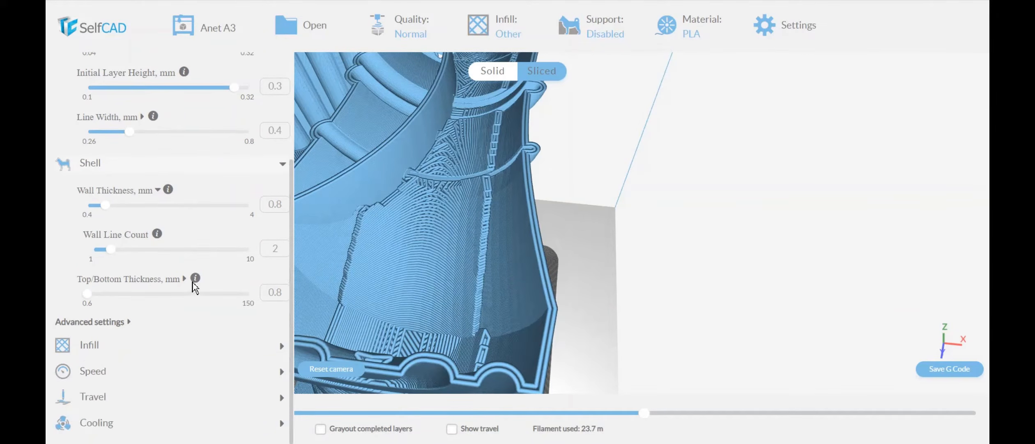
{"action": "scroll", "coordinate": [155, 349], "scroll_direction": "up", "scroll_amount": 4}
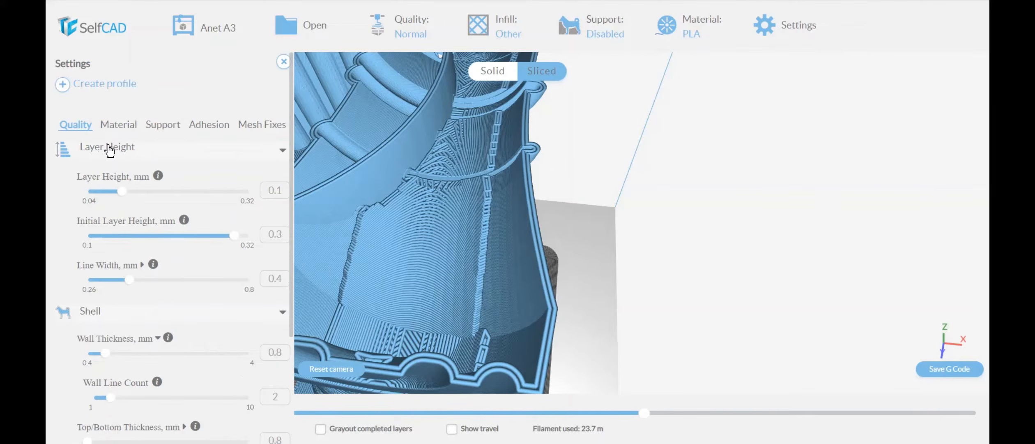
{"action": "left_click", "coordinate": [268, 151]}
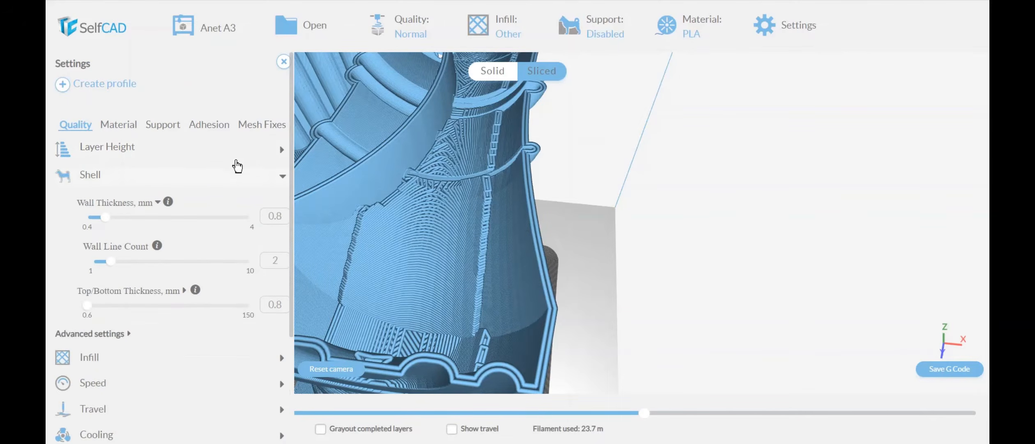
{"action": "left_click", "coordinate": [266, 178]}
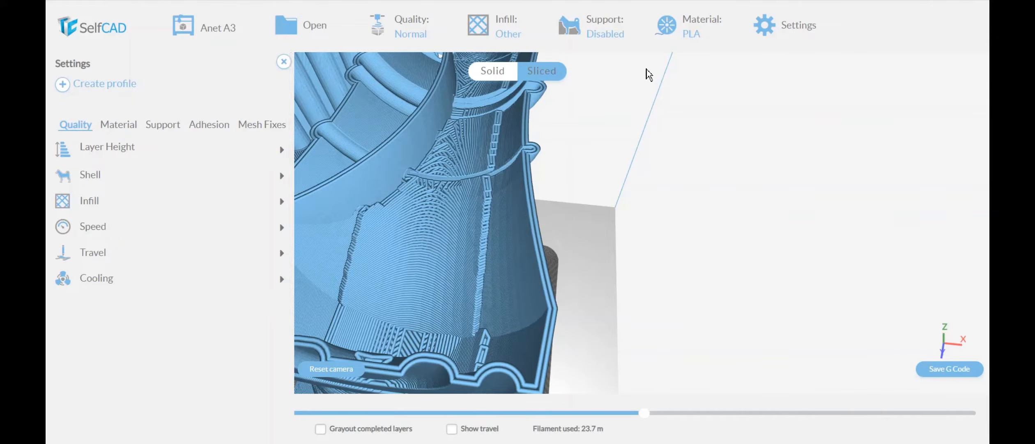
Step: Expand the infill group with its line distance option and set the infill density to 8%
{"action": "mouse_move", "coordinate": [688, 28]}
{"action": "mouse_move", "coordinate": [376, 37]}
{"action": "left_click", "coordinate": [112, 211]}
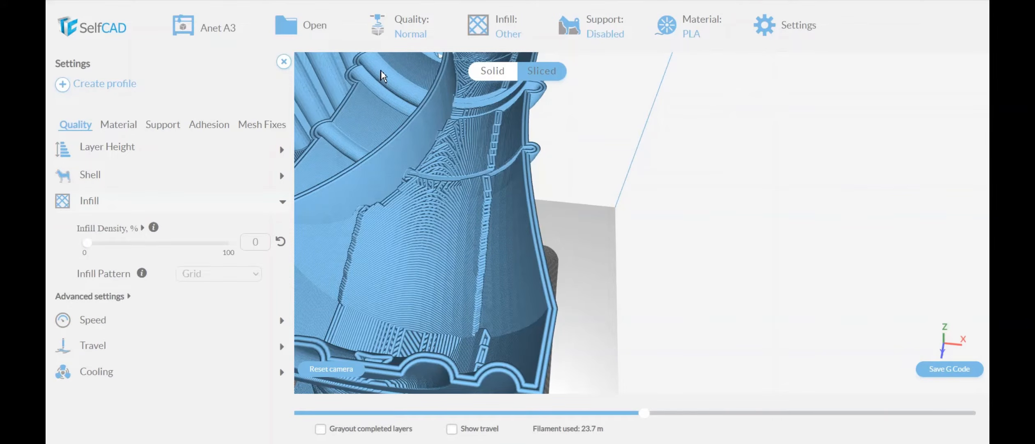
{"action": "mouse_move", "coordinate": [507, 25]}
{"action": "left_click", "coordinate": [143, 228]}
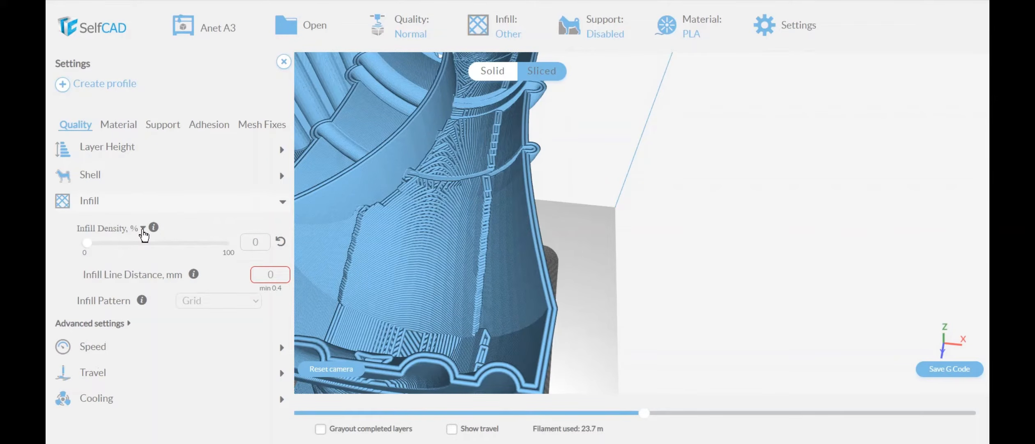
{"action": "left_click_drag", "start_coordinate": [87, 243], "coordinate": [102, 247]}
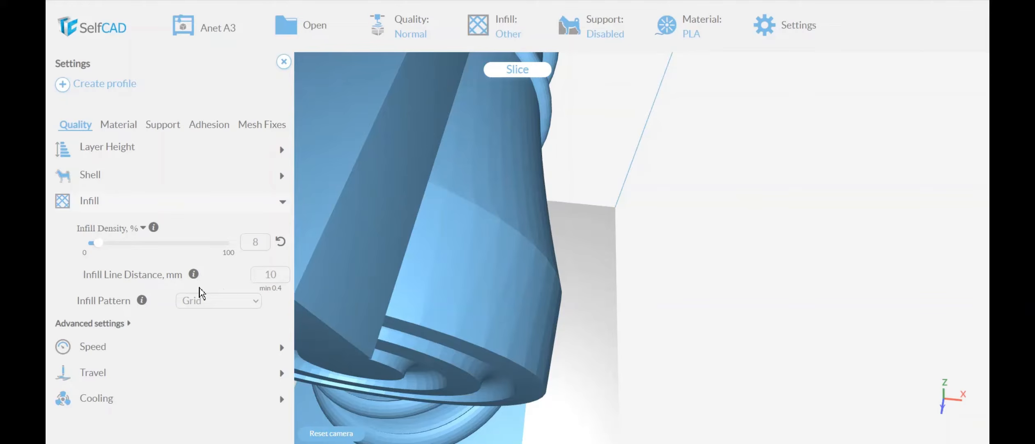
Step: Review the infill pattern choices and the advanced infill settings, from connected infill lines to skin expansion, and expand the speed group
{"action": "left_click", "coordinate": [230, 303]}
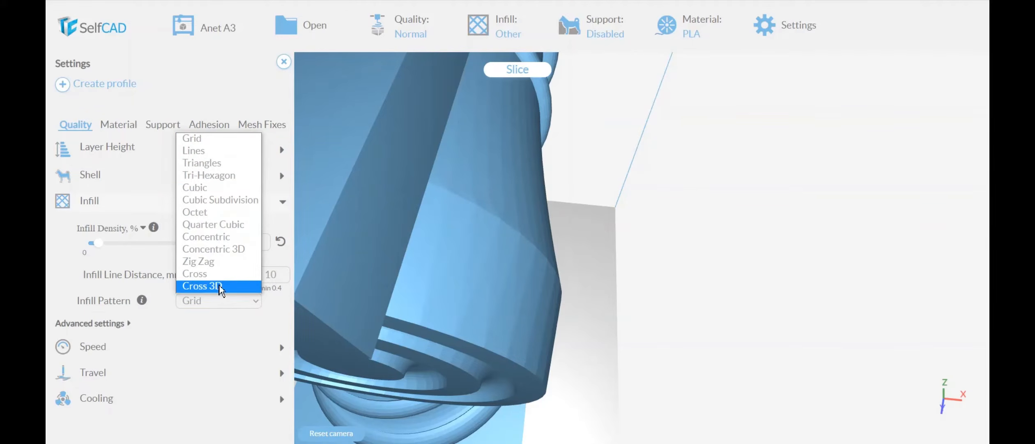
{"action": "left_click", "coordinate": [219, 345]}
{"action": "scroll", "coordinate": [234, 300], "scroll_direction": "down", "scroll_amount": 4}
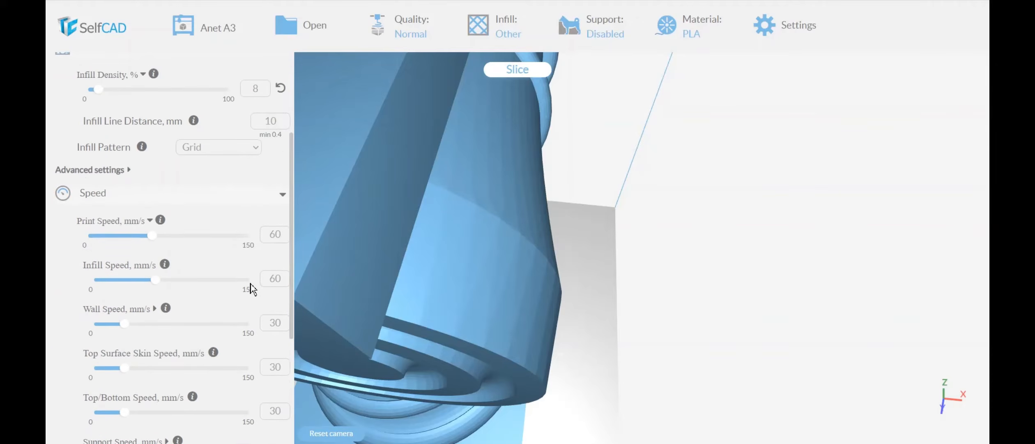
{"action": "left_click", "coordinate": [132, 174]}
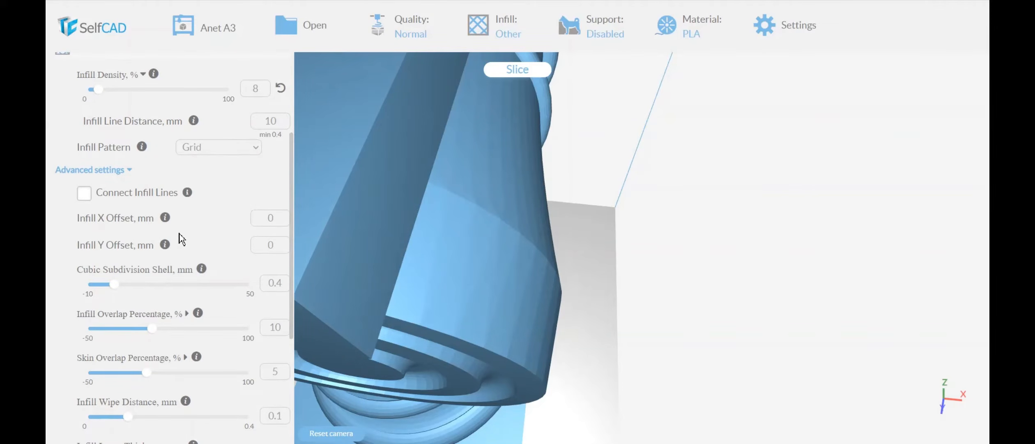
{"action": "scroll", "coordinate": [193, 307], "scroll_direction": "down", "scroll_amount": 2}
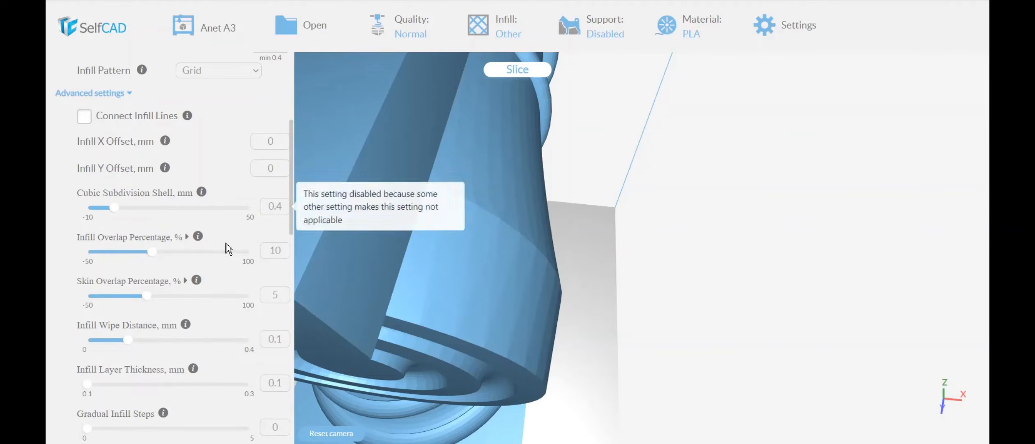
{"action": "scroll", "coordinate": [207, 347], "scroll_direction": "down", "scroll_amount": 4}
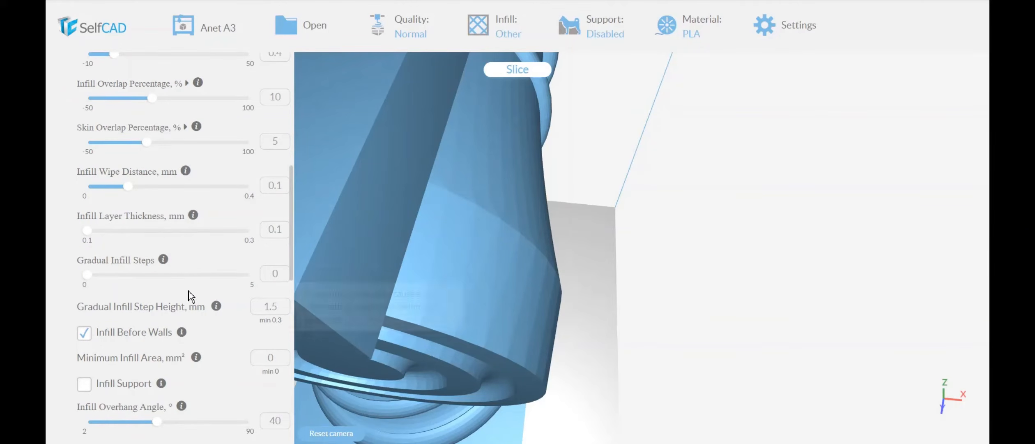
{"action": "scroll", "coordinate": [76, 370], "scroll_direction": "down", "scroll_amount": 2}
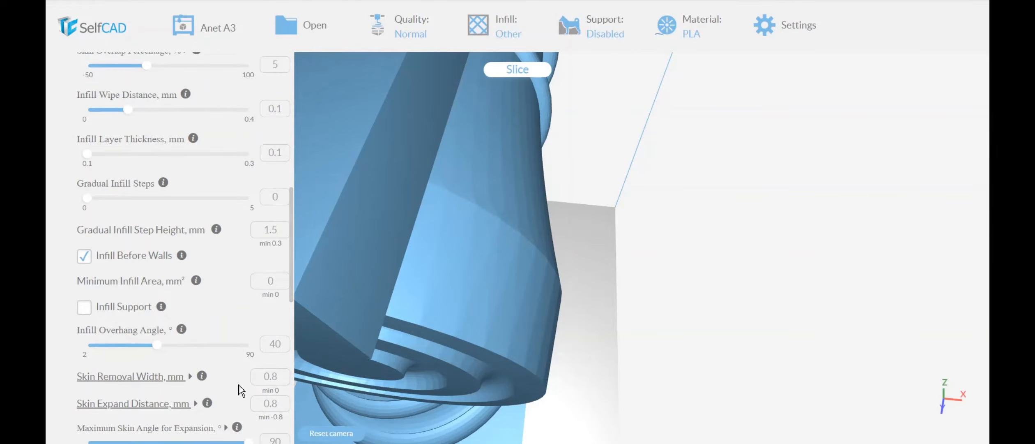
{"action": "scroll", "coordinate": [268, 371], "scroll_direction": "down", "scroll_amount": 2}
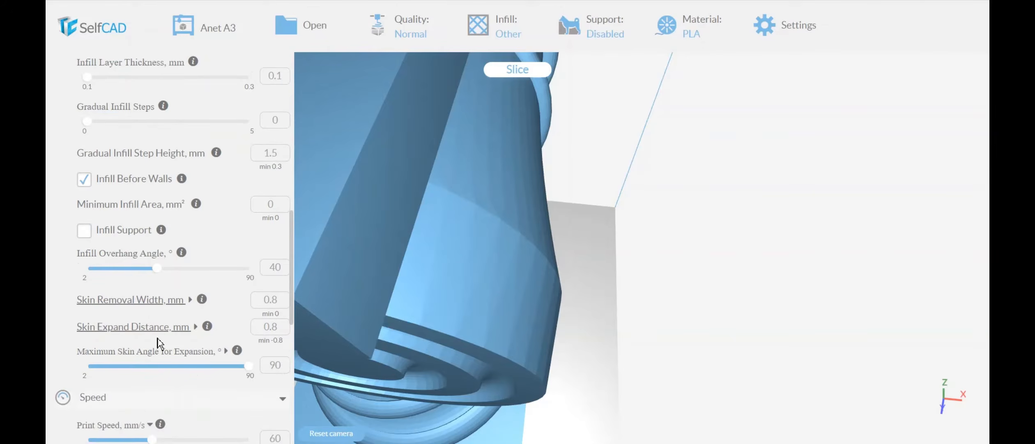
{"action": "scroll", "coordinate": [203, 362], "scroll_direction": "down", "scroll_amount": 4}
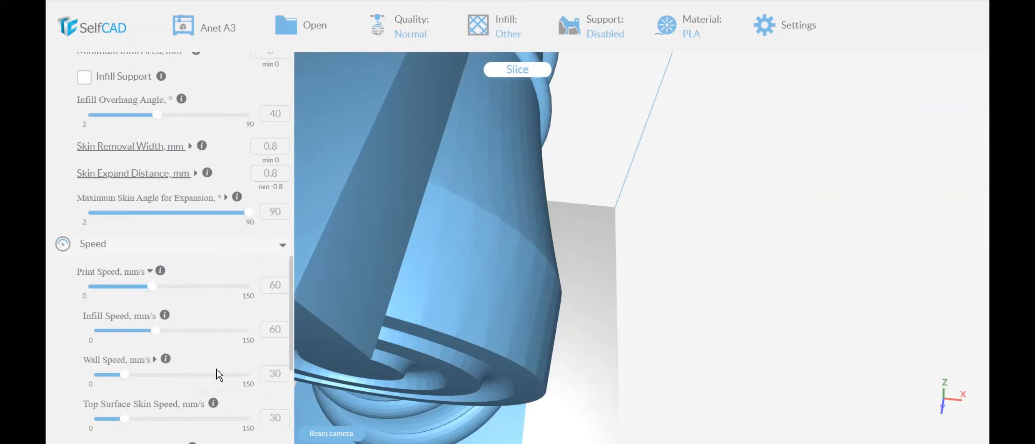
Step: Review the print speed settings for infill, walls, top and bottom surfaces, supports, prime tower and travel
{"action": "scroll", "coordinate": [231, 277], "scroll_direction": "down", "scroll_amount": 2}
{"action": "mouse_move", "coordinate": [160, 198]}
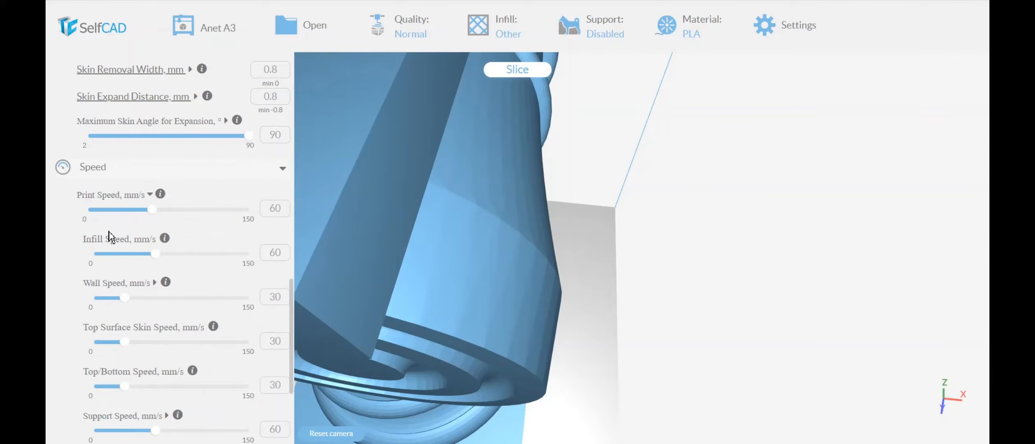
{"action": "scroll", "coordinate": [213, 325], "scroll_direction": "down", "scroll_amount": 2}
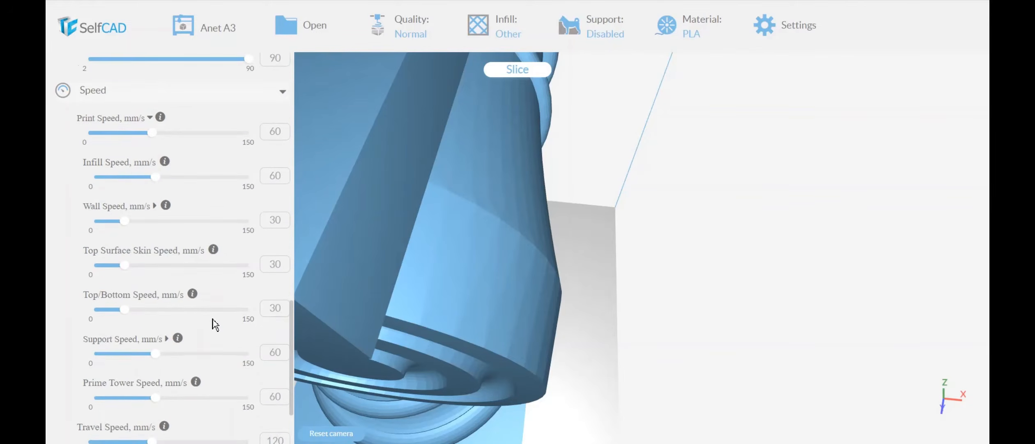
{"action": "scroll", "coordinate": [213, 319], "scroll_direction": "down", "scroll_amount": 2}
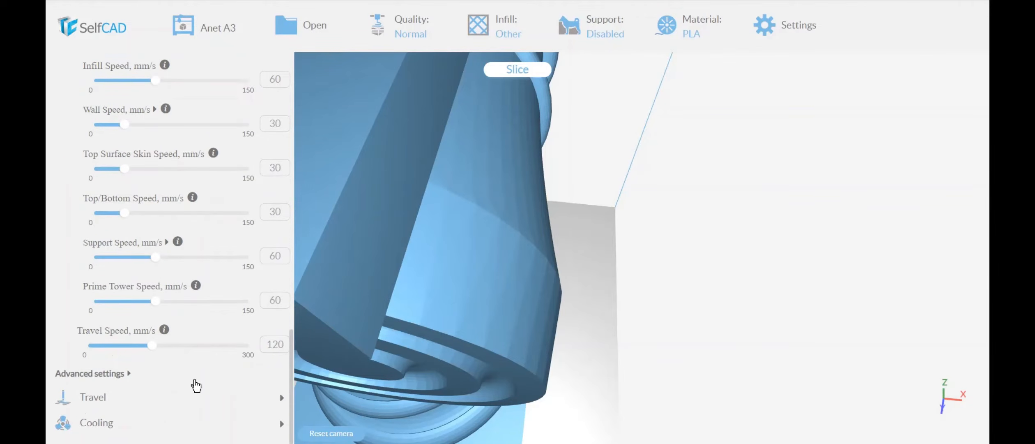
Step: Expand the travel group and review its combing, avoidance, layer start and Z hop options
{"action": "left_click", "coordinate": [137, 399]}
{"action": "scroll", "coordinate": [169, 397], "scroll_direction": "down", "scroll_amount": 4}
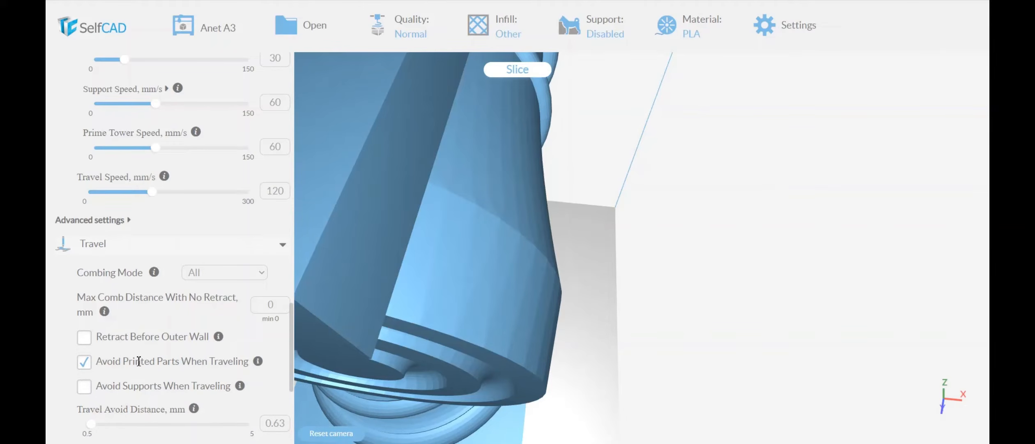
{"action": "scroll", "coordinate": [201, 378], "scroll_direction": "down", "scroll_amount": 3}
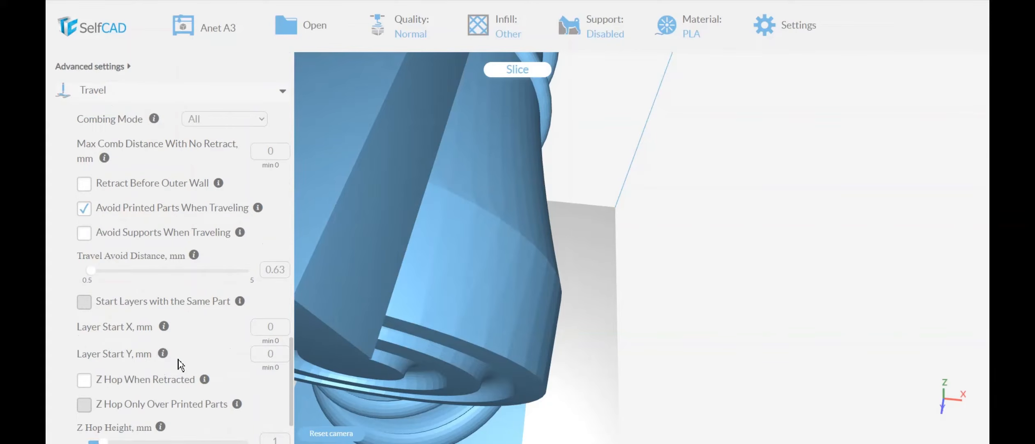
{"action": "scroll", "coordinate": [183, 292], "scroll_direction": "up", "scroll_amount": 2}
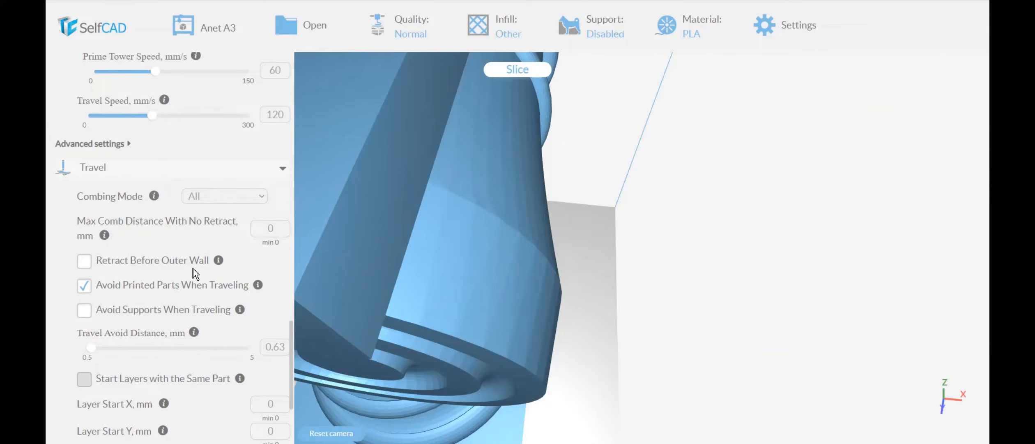
{"action": "scroll", "coordinate": [189, 315], "scroll_direction": "down", "scroll_amount": 2}
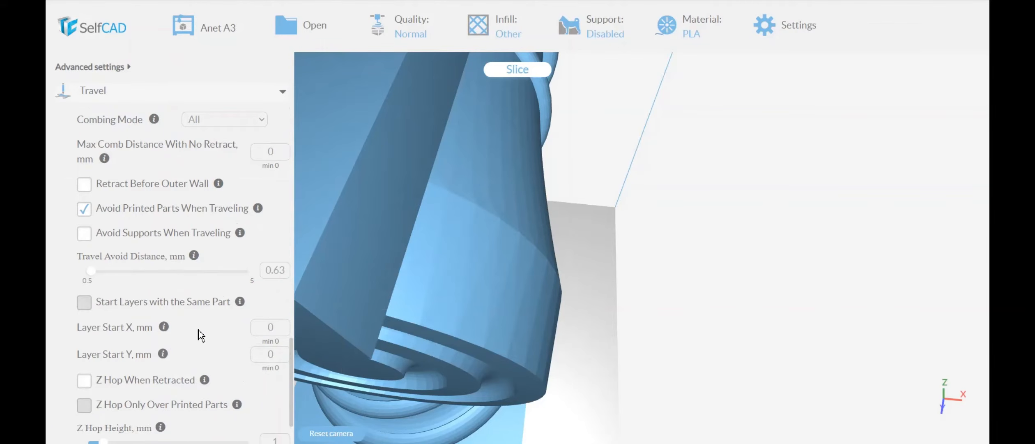
{"action": "scroll", "coordinate": [197, 329], "scroll_direction": "down", "scroll_amount": 2}
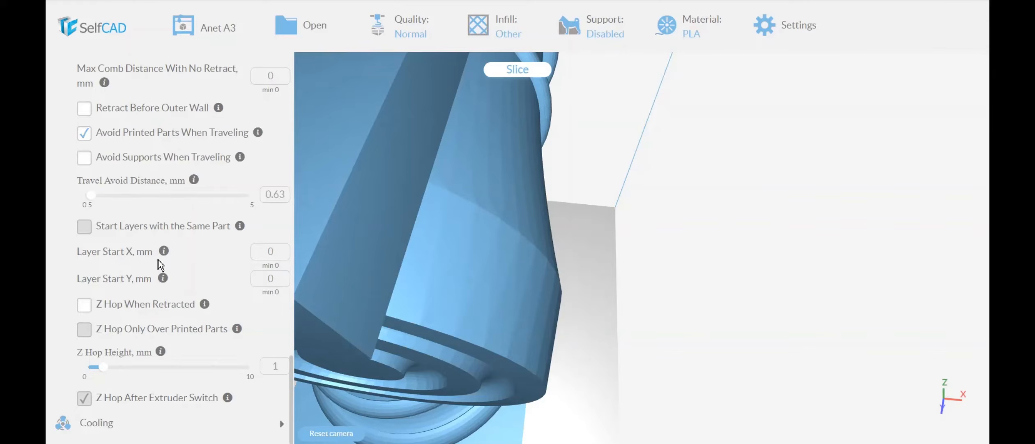
{"action": "scroll", "coordinate": [175, 302], "scroll_direction": "up", "scroll_amount": 6}
{"action": "scroll", "coordinate": [185, 314], "scroll_direction": "down", "scroll_amount": 6}
Step: Expand the cooling group with its advanced settings and review the print cooling and fan speed options
{"action": "left_click", "coordinate": [262, 431]}
{"action": "scroll", "coordinate": [262, 431], "scroll_direction": "down", "scroll_amount": 3}
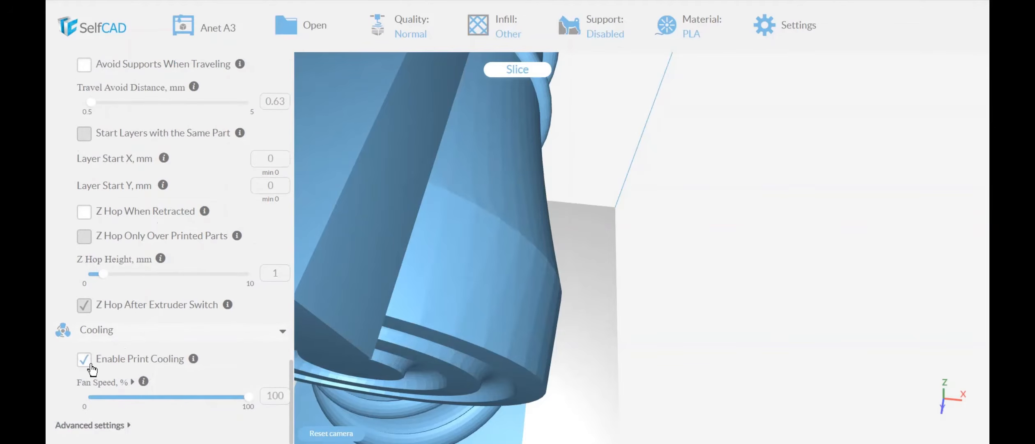
{"action": "left_click", "coordinate": [132, 426]}
{"action": "scroll", "coordinate": [183, 411], "scroll_direction": "down", "scroll_amount": 7}
{"action": "scroll", "coordinate": [222, 351], "scroll_direction": "up", "scroll_amount": 20}
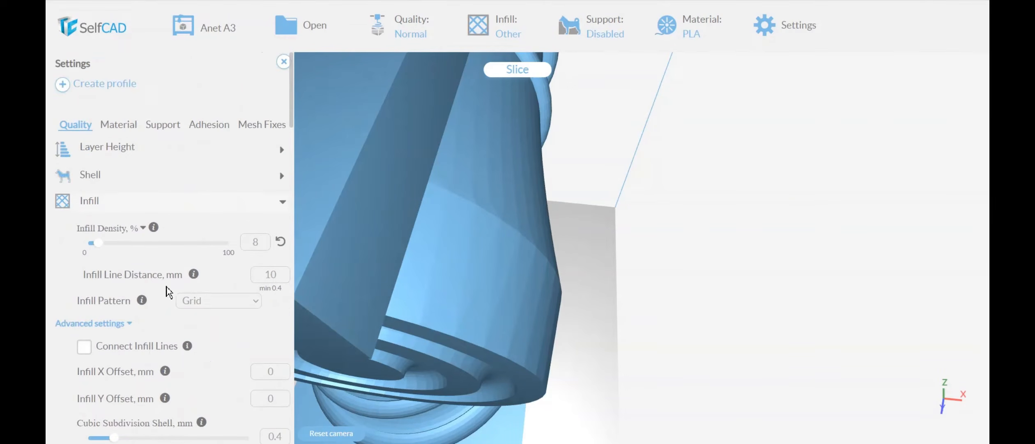
Step: Collapse the infill, speed, travel and cooling groups of the quality settings
{"action": "left_click", "coordinate": [283, 211]}
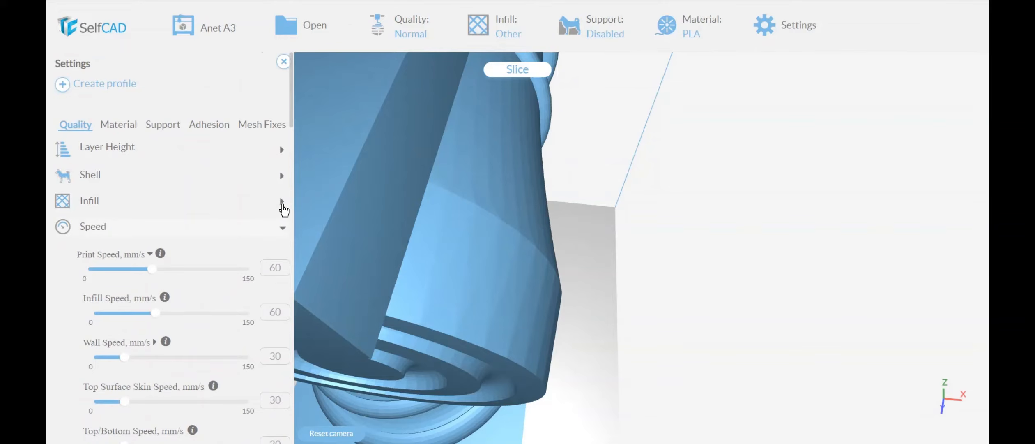
{"action": "left_click", "coordinate": [227, 236]}
{"action": "left_click", "coordinate": [201, 253]}
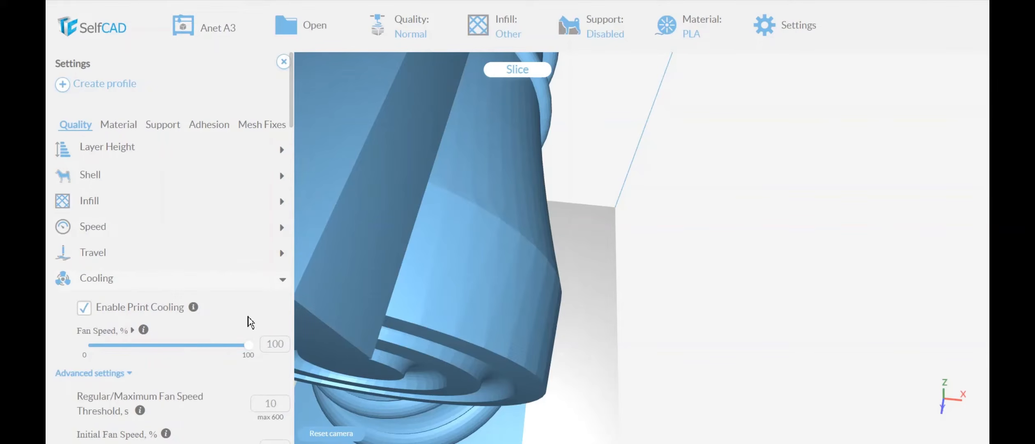
{"action": "left_click", "coordinate": [242, 290]}
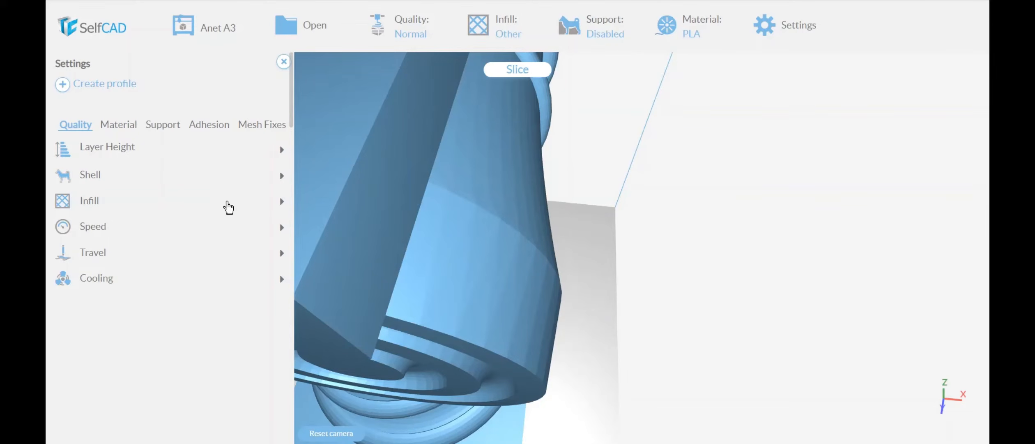
Step: Review the material settings, including the advanced printing temperature, retraction and nozzle switch options
{"action": "left_click", "coordinate": [134, 134]}
{"action": "left_click", "coordinate": [128, 234]}
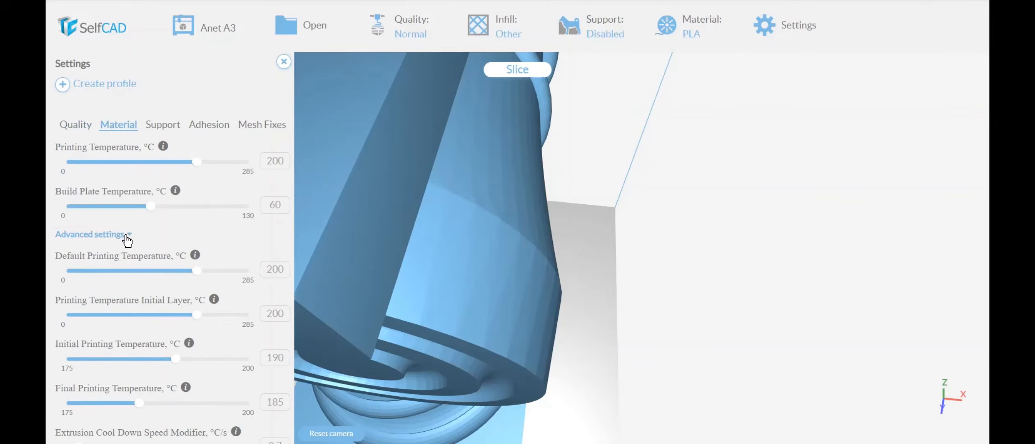
{"action": "scroll", "coordinate": [181, 271], "scroll_direction": "down", "scroll_amount": 12}
{"action": "scroll", "coordinate": [210, 294], "scroll_direction": "down", "scroll_amount": 5}
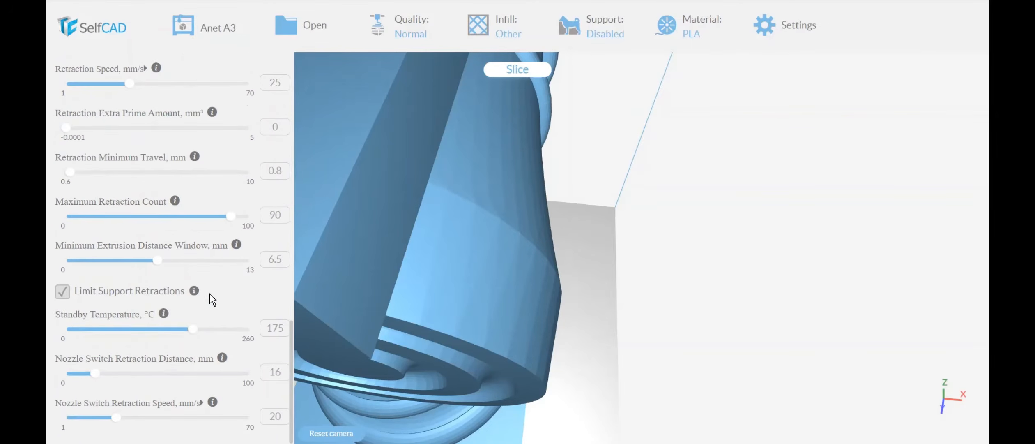
{"action": "scroll", "coordinate": [208, 283], "scroll_direction": "up", "scroll_amount": 17}
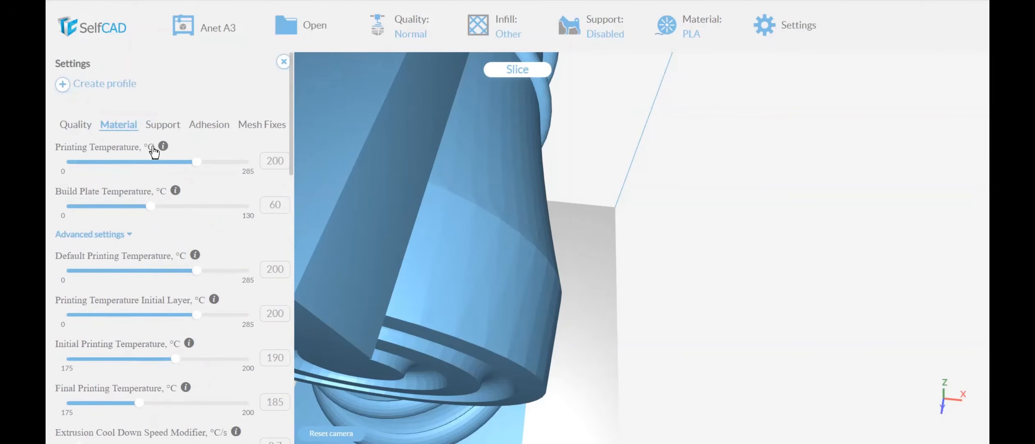
Step: Review the support generation, placement and overhang angle settings against the column, and close the slicing settings
{"action": "left_click", "coordinate": [164, 126]}
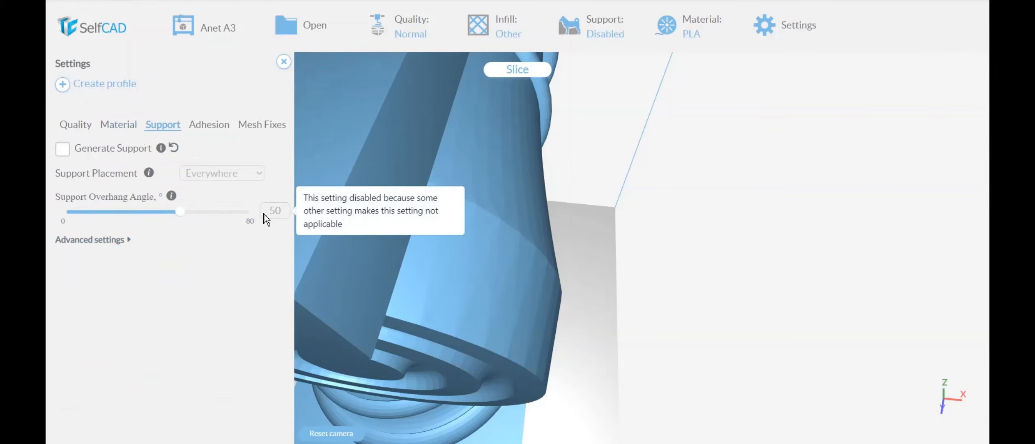
{"action": "scroll", "coordinate": [589, 257], "scroll_direction": "down", "scroll_amount": 10}
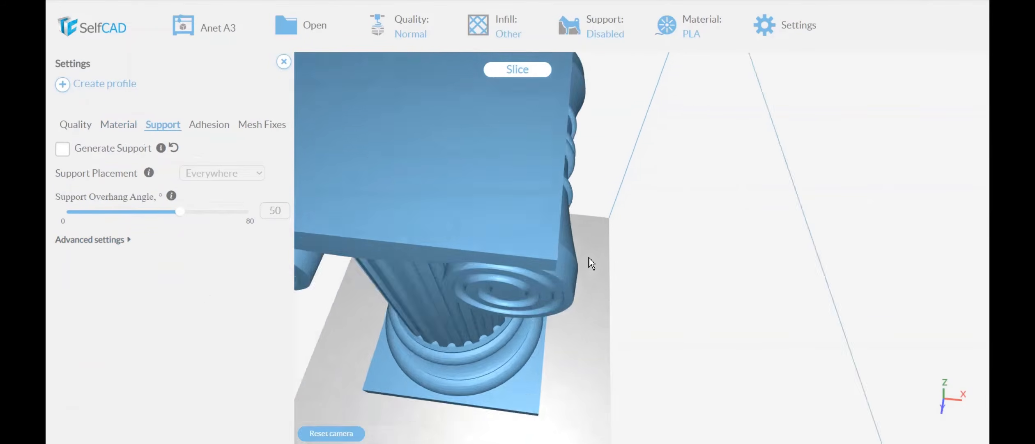
{"action": "left_click_drag", "start_coordinate": [529, 191], "coordinate": [550, 217]}
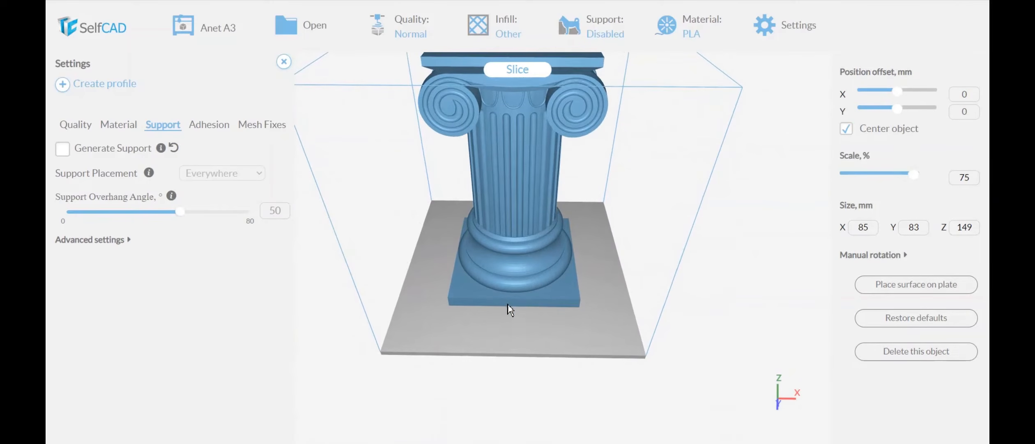
{"action": "left_click", "coordinate": [282, 62]}
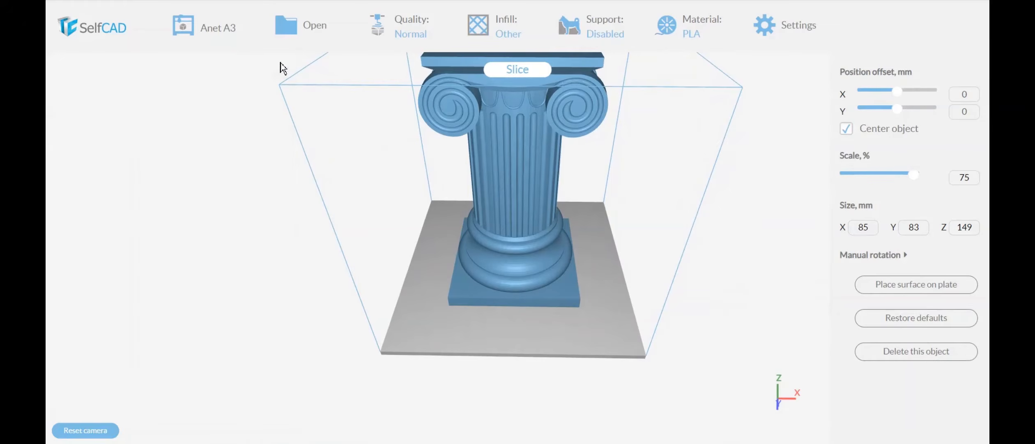
Step: Enable support structures for the print and slice the column with them
{"action": "left_click", "coordinate": [606, 22]}
{"action": "left_click", "coordinate": [606, 33]}
{"action": "left_click", "coordinate": [613, 41]}
{"action": "left_click_drag", "start_coordinate": [648, 184], "coordinate": [544, 108]}
{"action": "left_click", "coordinate": [539, 75]}
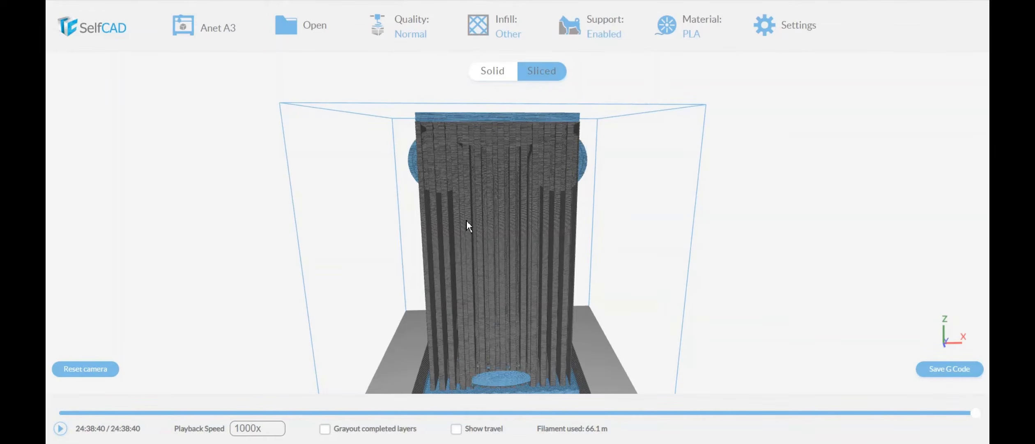
Step: Examine the sliced column from several sides, checking the supports around the shaft and capital and the adhesion layer around the base
{"action": "left_click_drag", "start_coordinate": [562, 259], "coordinate": [506, 193]}
{"action": "left_click_drag", "start_coordinate": [529, 233], "coordinate": [498, 237]}
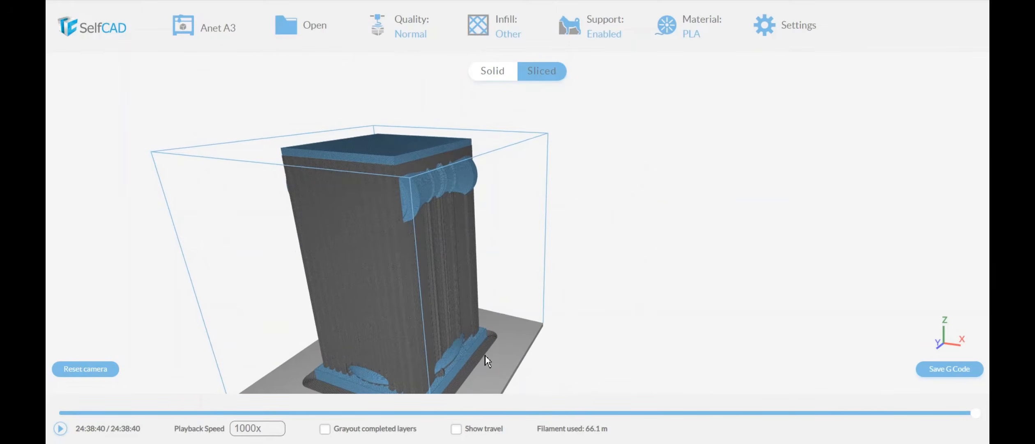
{"action": "scroll", "coordinate": [485, 356], "scroll_direction": "up", "scroll_amount": 5}
{"action": "scroll", "coordinate": [481, 353], "scroll_direction": "up", "scroll_amount": 5}
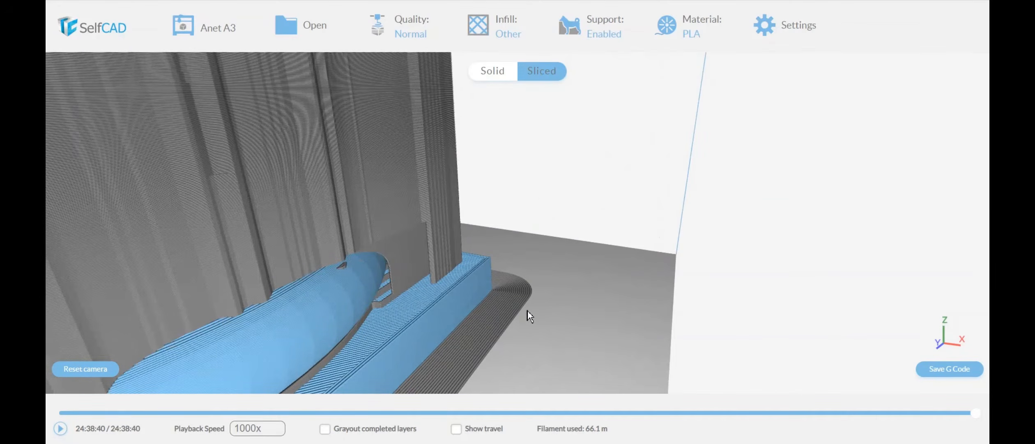
{"action": "scroll", "coordinate": [524, 315], "scroll_direction": "down", "scroll_amount": 6}
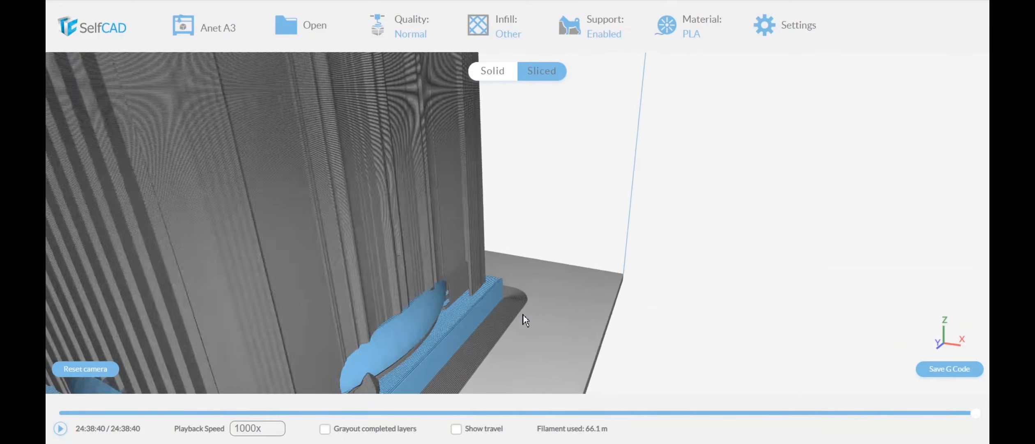
{"action": "scroll", "coordinate": [523, 320], "scroll_direction": "down", "scroll_amount": 2}
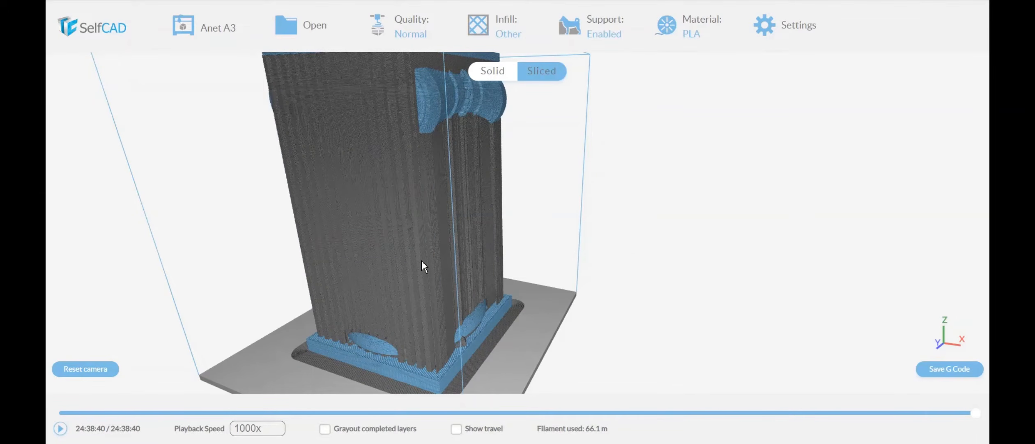
{"action": "left_click_drag", "start_coordinate": [421, 260], "coordinate": [582, 271]}
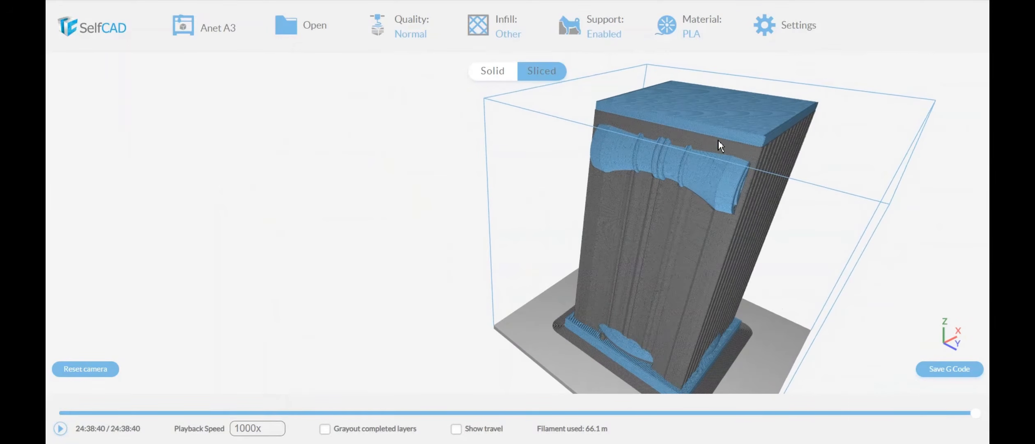
{"action": "scroll", "coordinate": [655, 353], "scroll_direction": "up", "scroll_amount": 5}
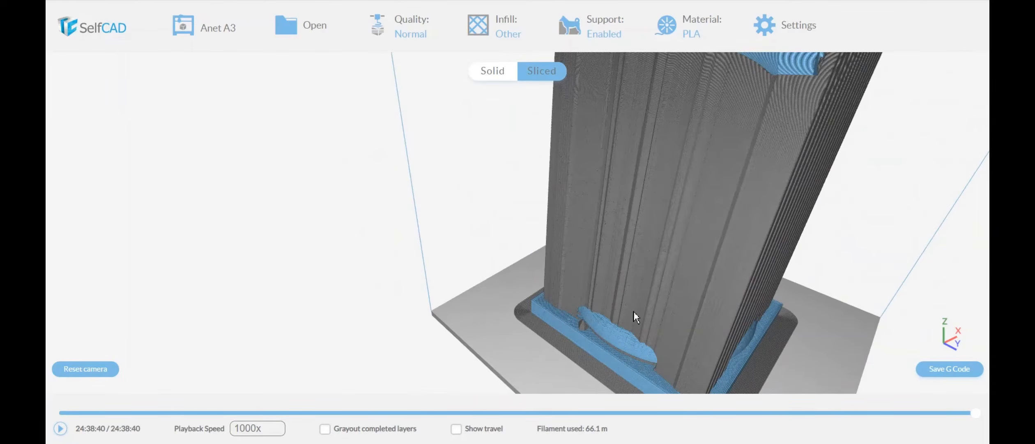
Step: Review the support settings and the available placement options, comparing them with the supports around the sliced column
{"action": "scroll", "coordinate": [660, 307], "scroll_direction": "down", "scroll_amount": 4}
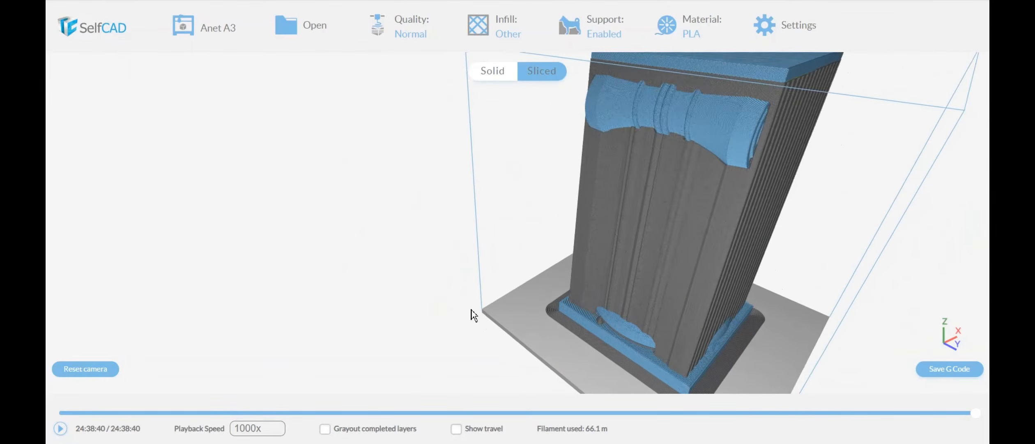
{"action": "left_click_drag", "start_coordinate": [471, 310], "coordinate": [468, 310]}
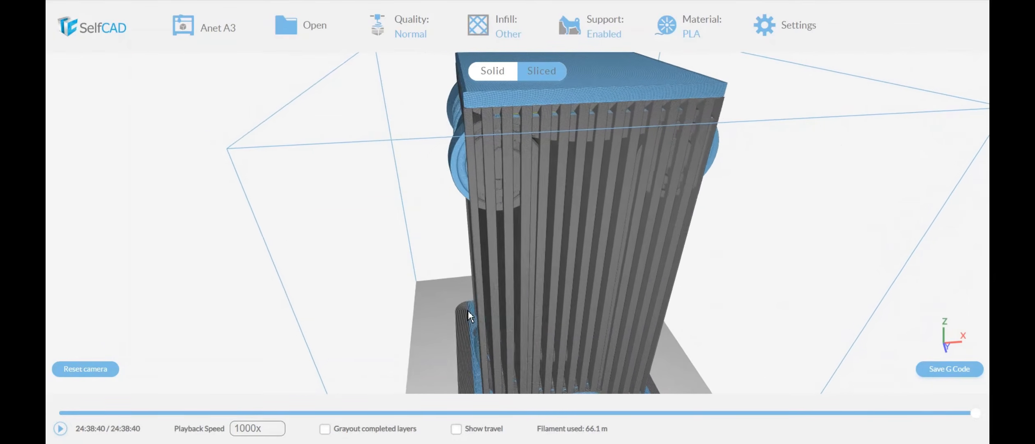
{"action": "left_click", "coordinate": [809, 25]}
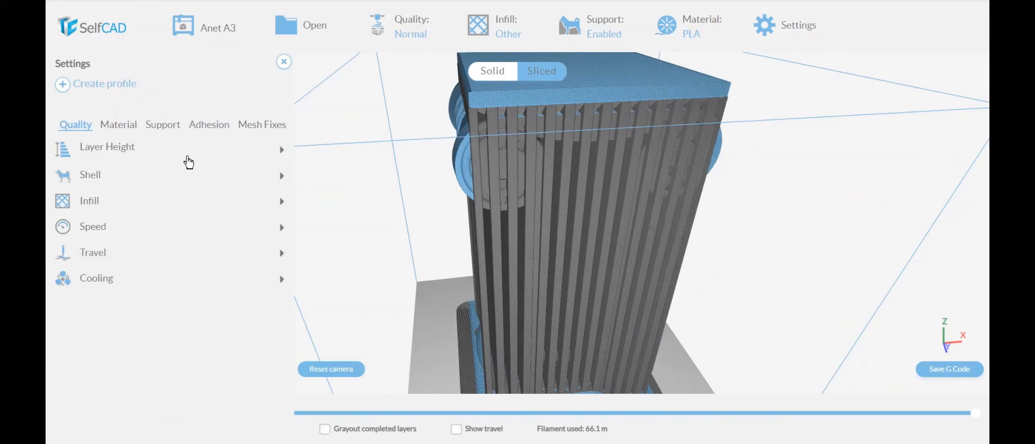
{"action": "left_click", "coordinate": [165, 128]}
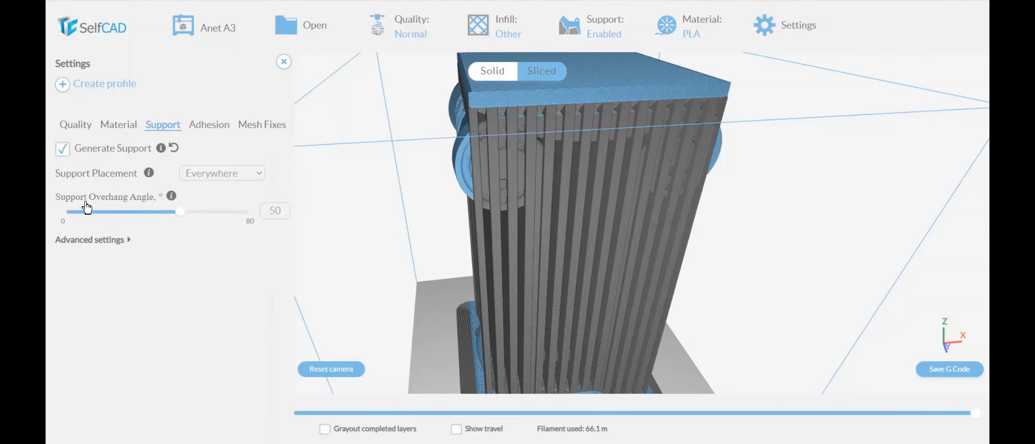
{"action": "left_click", "coordinate": [232, 174]}
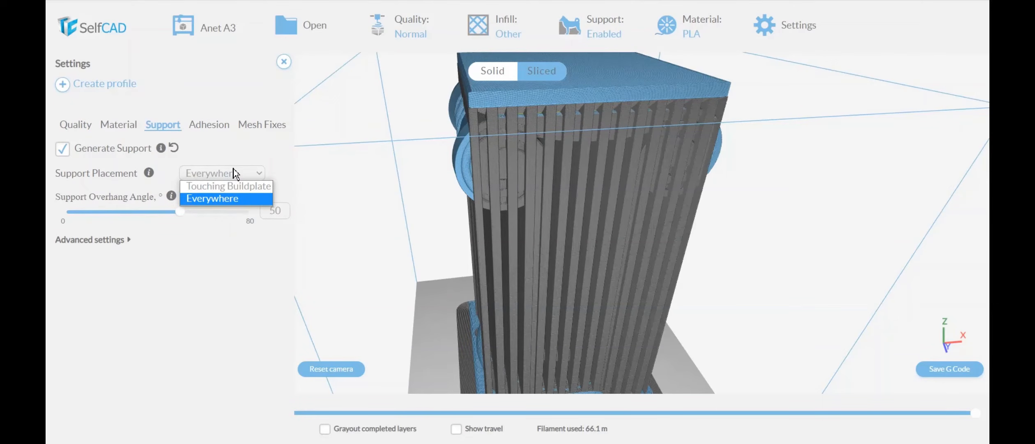
{"action": "left_click", "coordinate": [225, 274]}
{"action": "left_click_drag", "start_coordinate": [418, 259], "coordinate": [533, 270]}
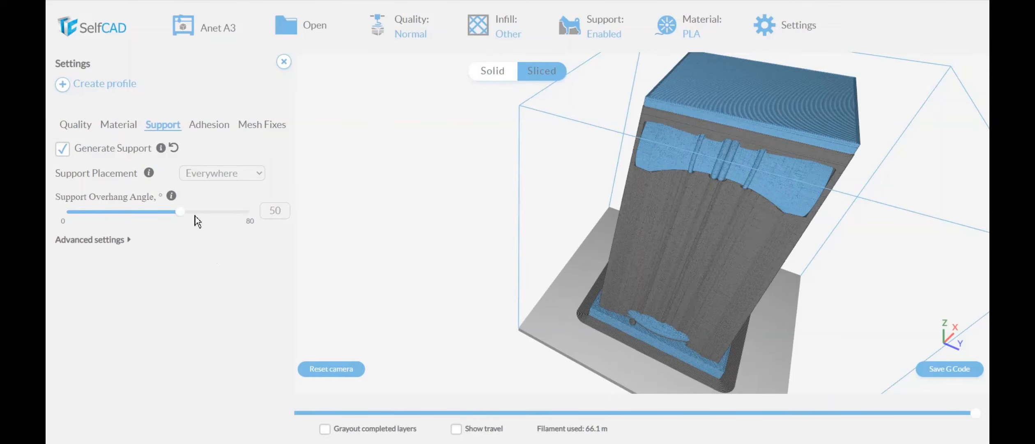
{"action": "double_click", "coordinate": [278, 212]}
{"action": "type", "text": "90"}
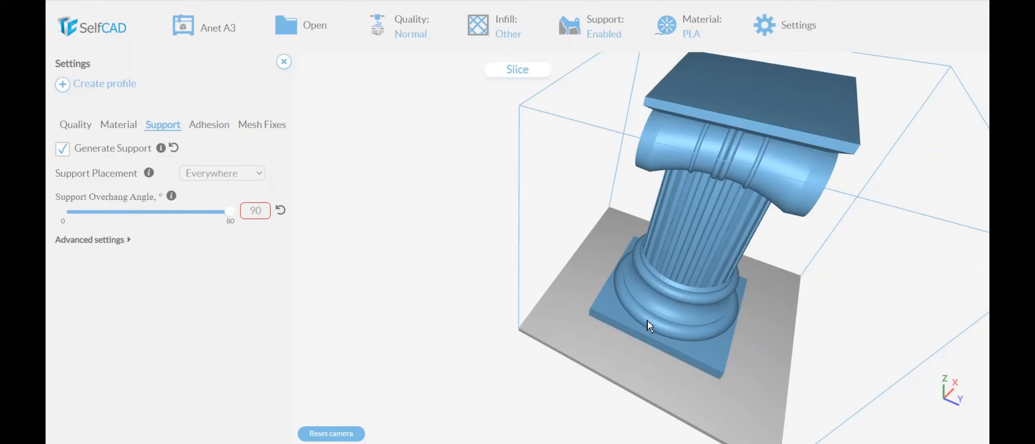
{"action": "scroll", "coordinate": [655, 328], "scroll_direction": "up", "scroll_amount": 5}
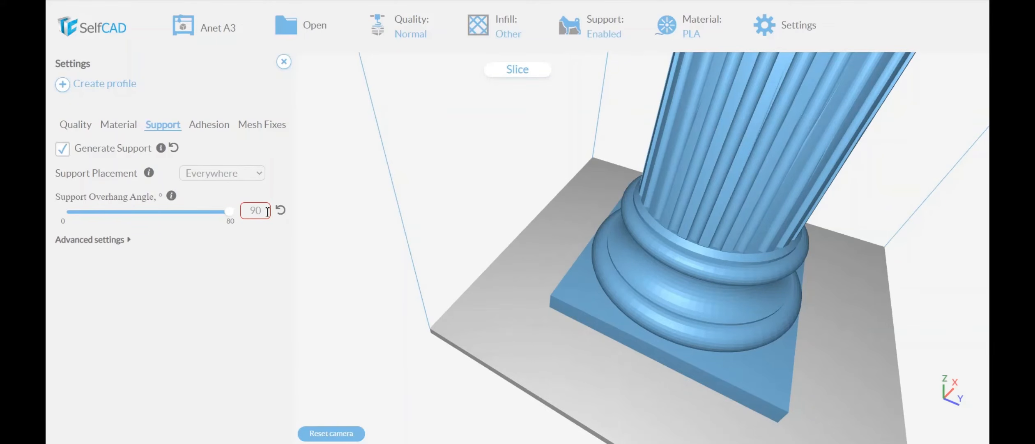
{"action": "left_click", "coordinate": [281, 210]}
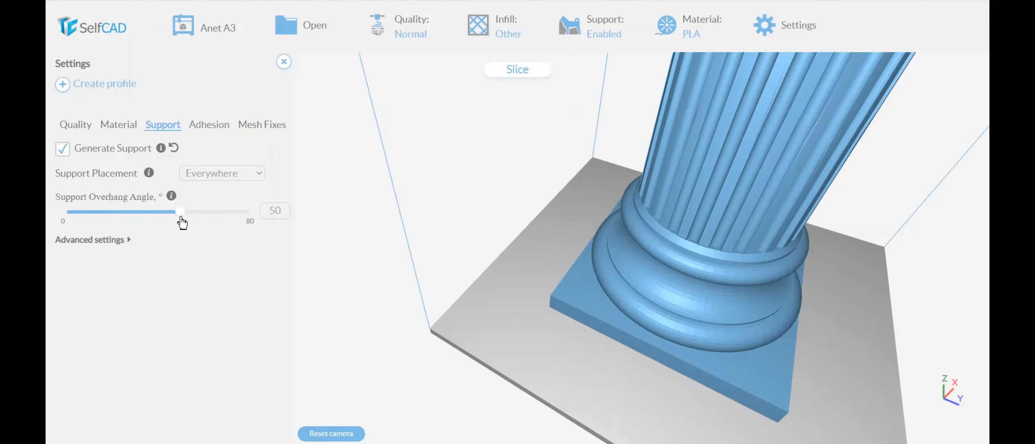
Step: Set the support overhang angle to 80° and check it against the curved mouldings of the column's base
{"action": "left_click_drag", "start_coordinate": [181, 218], "coordinate": [261, 233]}
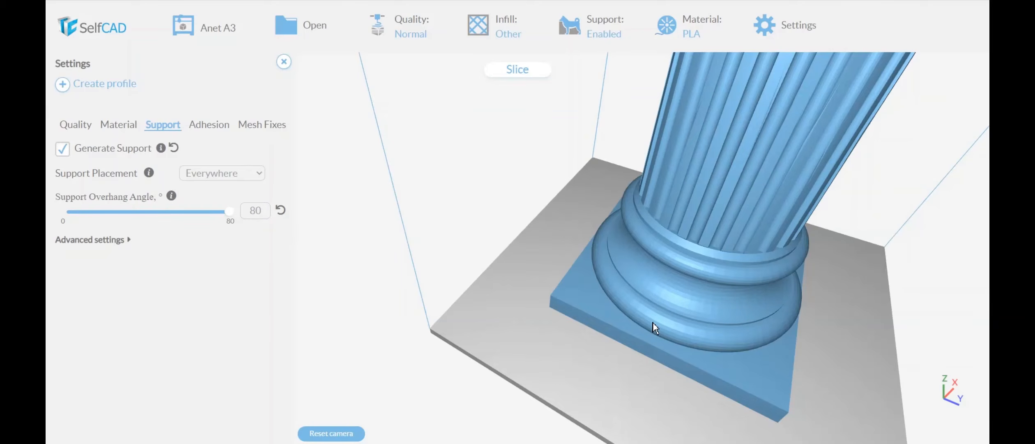
{"action": "scroll", "coordinate": [653, 323], "scroll_direction": "up", "scroll_amount": 5}
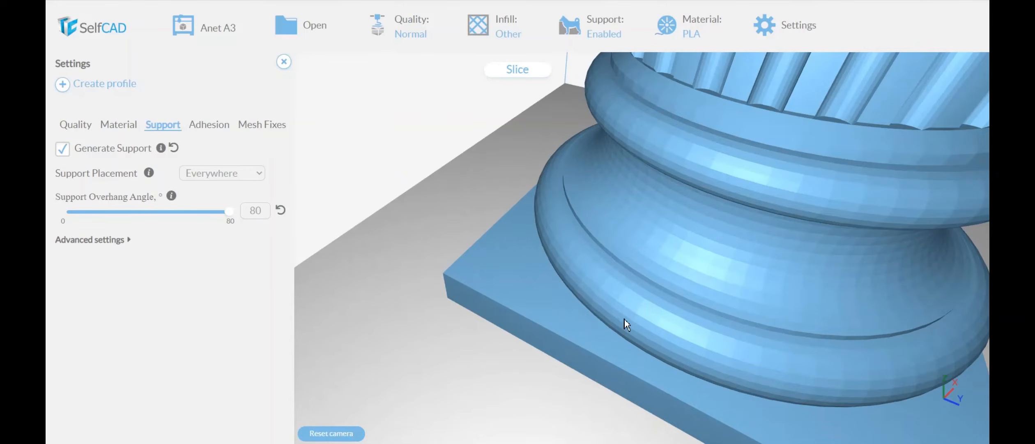
{"action": "scroll", "coordinate": [664, 302], "scroll_direction": "down", "scroll_amount": 6}
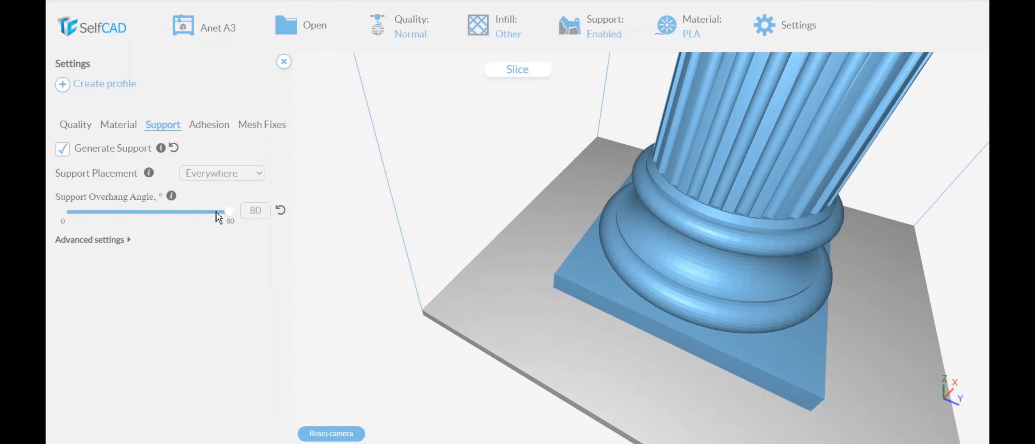
Step: Check the support pattern options in the advanced support settings and set the support density to 5%
{"action": "left_click", "coordinate": [122, 241]}
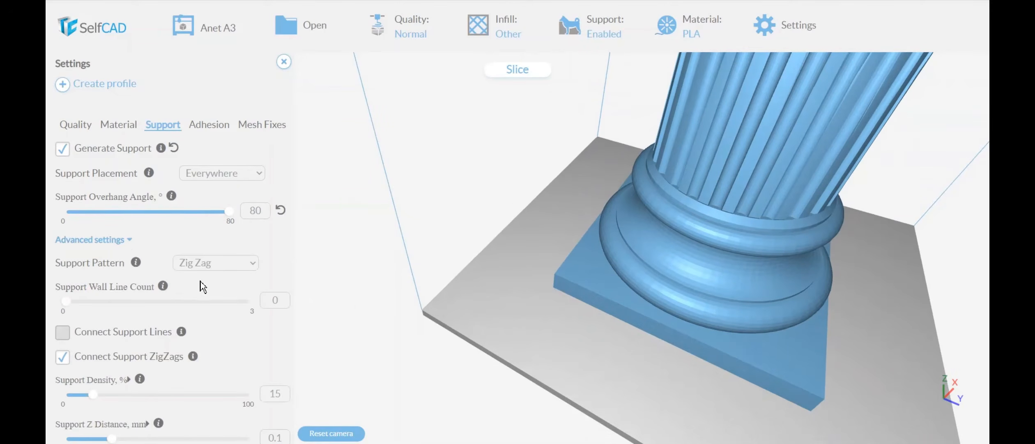
{"action": "left_click", "coordinate": [230, 264]}
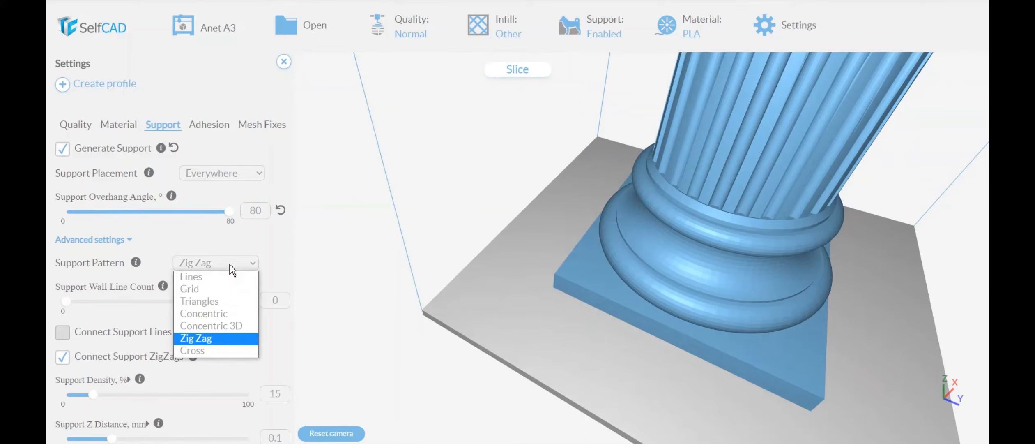
{"action": "left_click", "coordinate": [229, 265]}
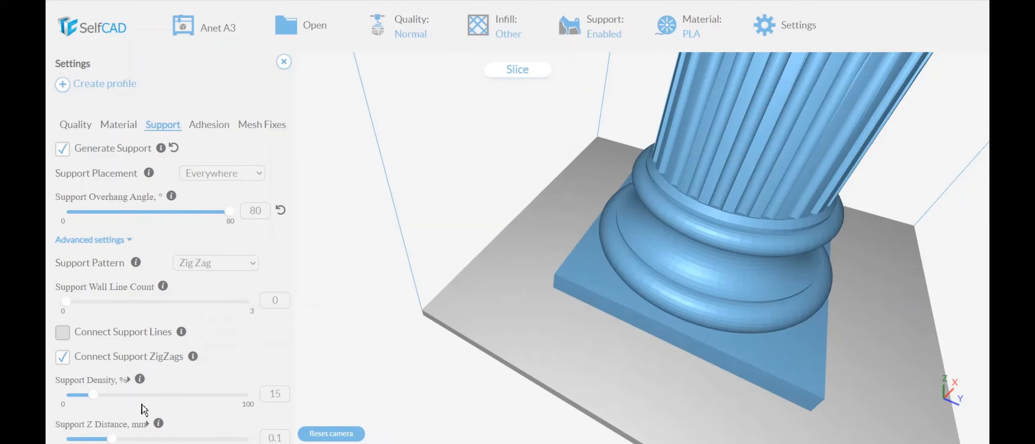
{"action": "double_click", "coordinate": [275, 393]}
{"action": "type", "text": "5"}
{"action": "scroll", "coordinate": [221, 390], "scroll_direction": "down", "scroll_amount": 2}
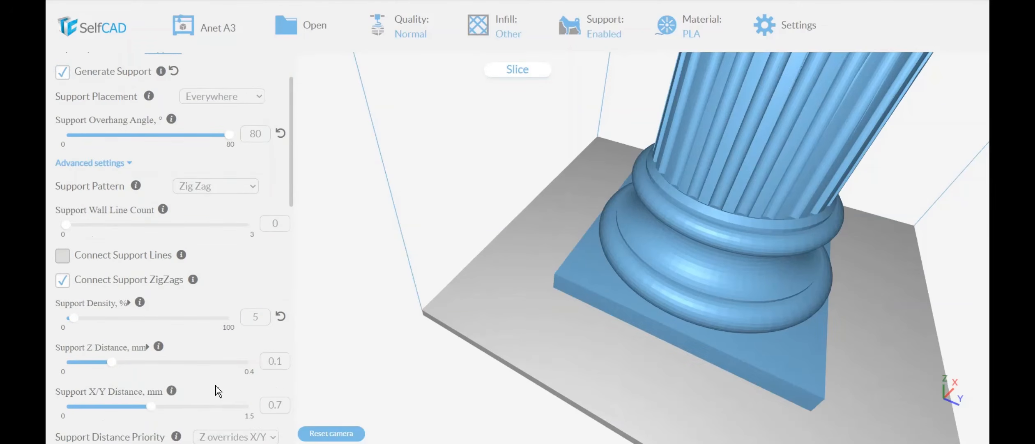
Step: Look through the remaining advanced support settings, close the slicing settings and slice the column again
{"action": "scroll", "coordinate": [212, 374], "scroll_direction": "down", "scroll_amount": 8}
{"action": "scroll", "coordinate": [197, 353], "scroll_direction": "up", "scroll_amount": 11}
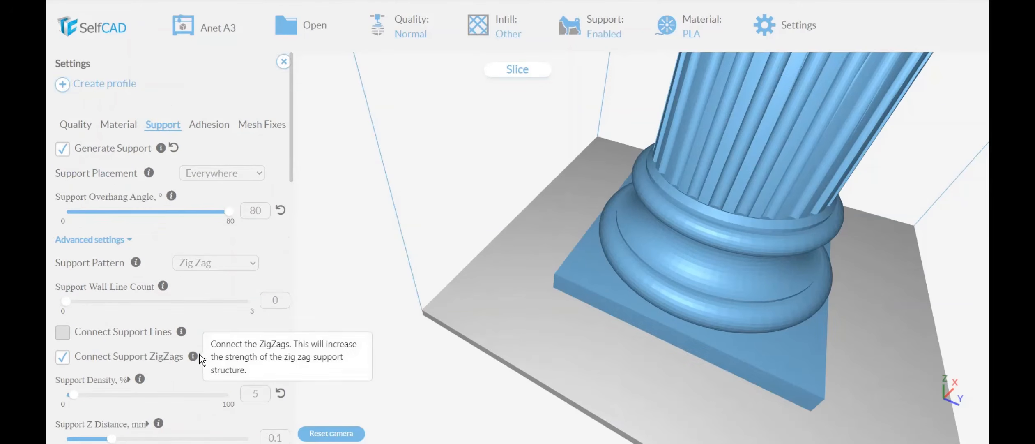
{"action": "left_click", "coordinate": [284, 61]}
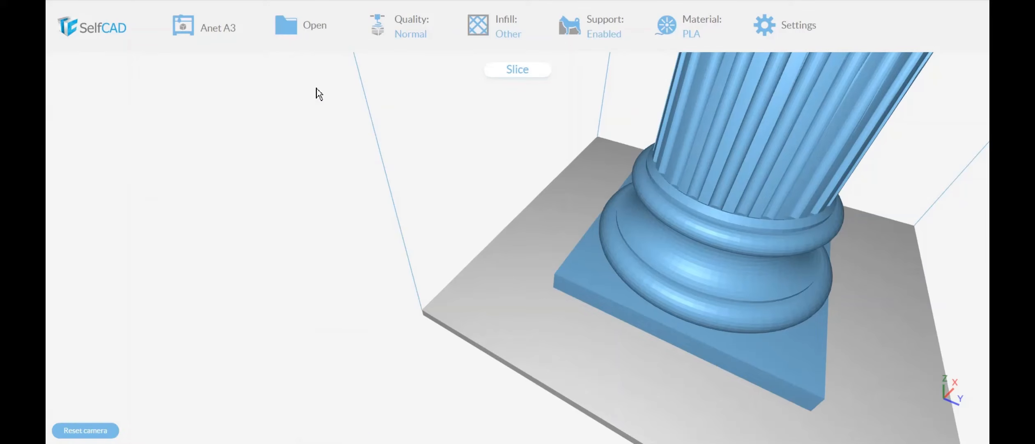
{"action": "left_click", "coordinate": [524, 72]}
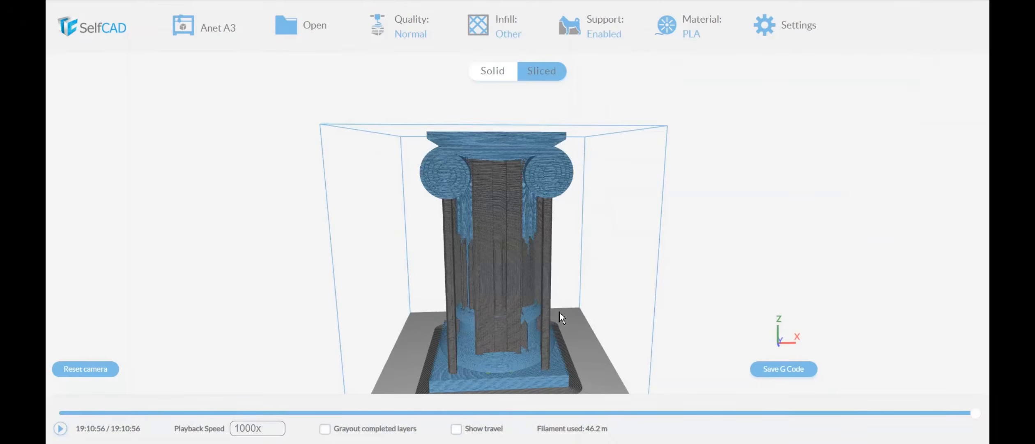
Step: Examine the newly sliced column from several sides, checking the supports under the capital's scrolls, along the shaft and around the base
{"action": "left_click_drag", "start_coordinate": [538, 320], "coordinate": [605, 314]}
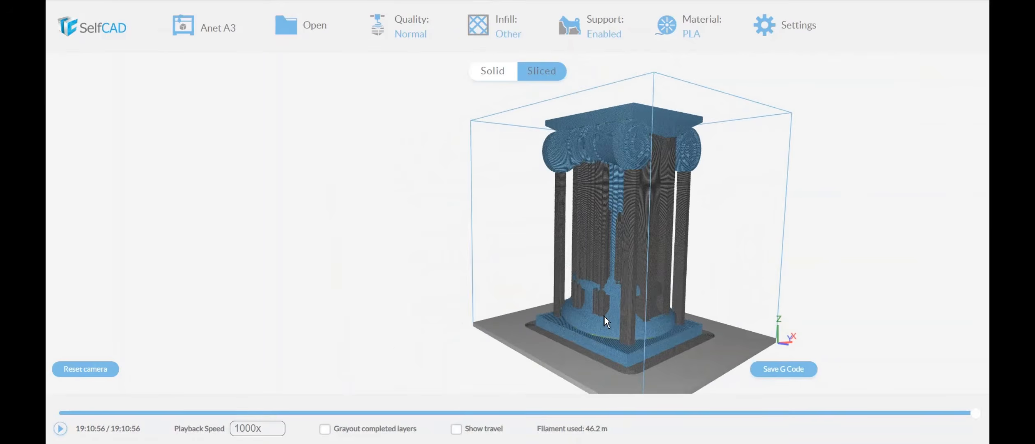
{"action": "scroll", "coordinate": [570, 197], "scroll_direction": "up", "scroll_amount": 3}
{"action": "scroll", "coordinate": [570, 196], "scroll_direction": "up", "scroll_amount": 3}
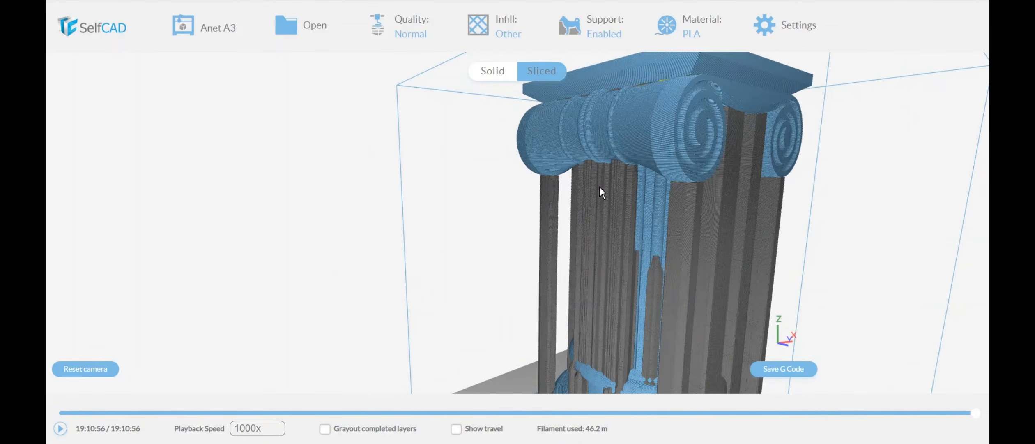
{"action": "left_click_drag", "start_coordinate": [600, 187], "coordinate": [613, 233]}
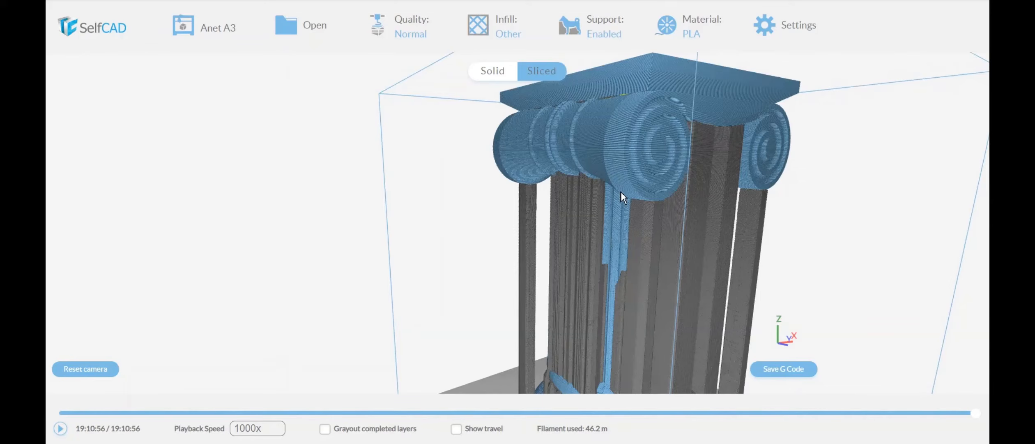
{"action": "scroll", "coordinate": [629, 289], "scroll_direction": "down", "scroll_amount": 5}
{"action": "left_click_drag", "start_coordinate": [628, 300], "coordinate": [585, 286]}
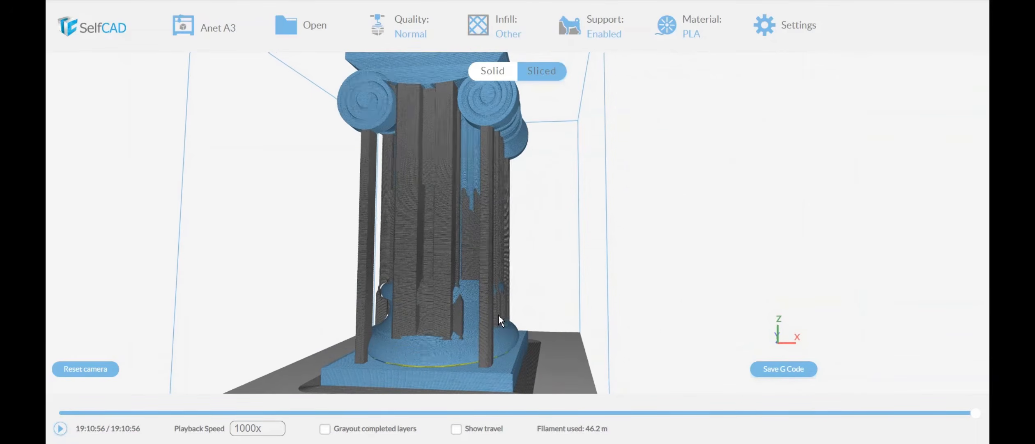
{"action": "scroll", "coordinate": [497, 315], "scroll_direction": "up", "scroll_amount": 5}
{"action": "scroll", "coordinate": [495, 316], "scroll_direction": "down", "scroll_amount": 5}
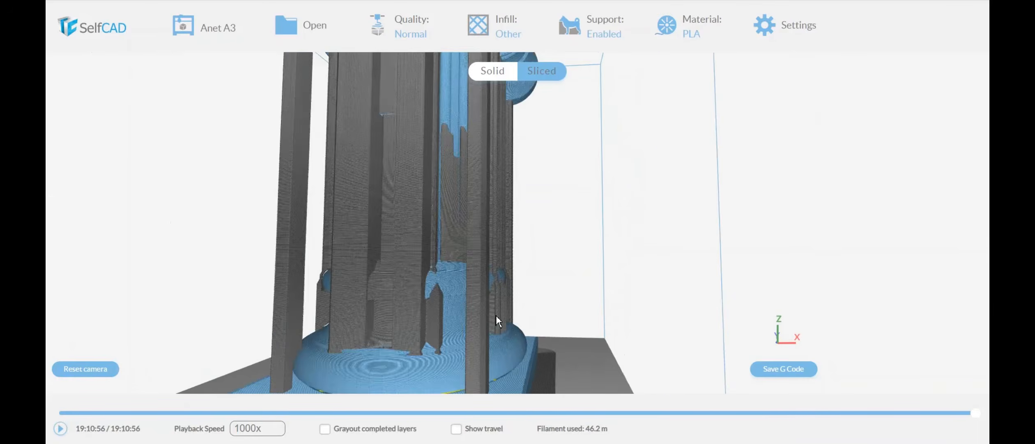
{"action": "scroll", "coordinate": [399, 328], "scroll_direction": "down", "scroll_amount": 2}
{"action": "left_click_drag", "start_coordinate": [399, 328], "coordinate": [393, 250]}
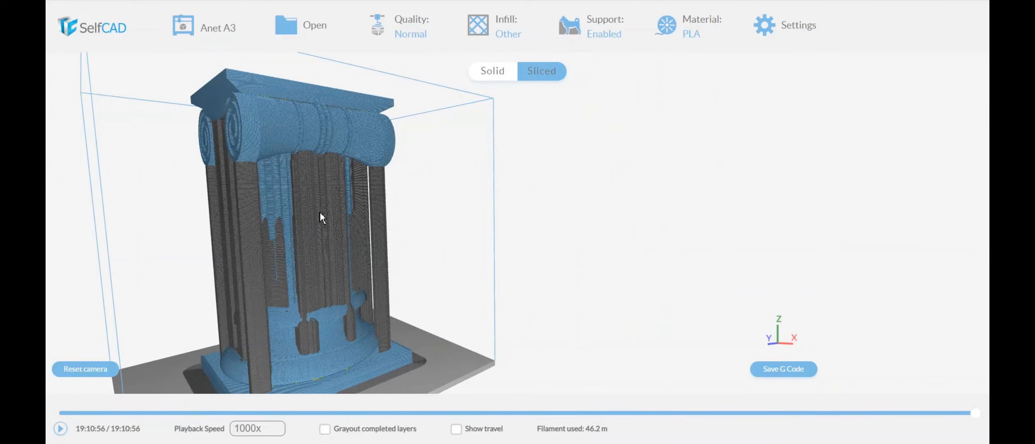
{"action": "scroll", "coordinate": [363, 285], "scroll_direction": "up", "scroll_amount": 5}
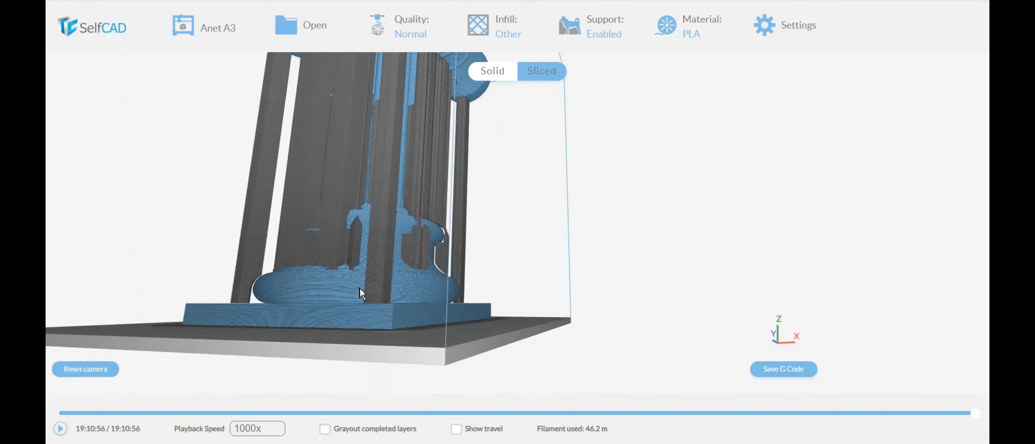
{"action": "scroll", "coordinate": [345, 304], "scroll_direction": "down", "scroll_amount": 4}
{"action": "scroll", "coordinate": [350, 302], "scroll_direction": "up", "scroll_amount": 3}
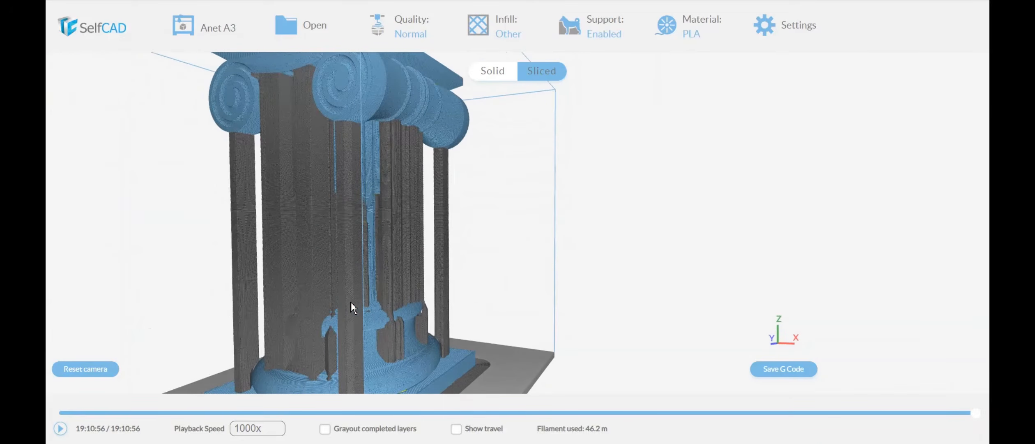
{"action": "scroll", "coordinate": [352, 302], "scroll_direction": "down", "scroll_amount": 4}
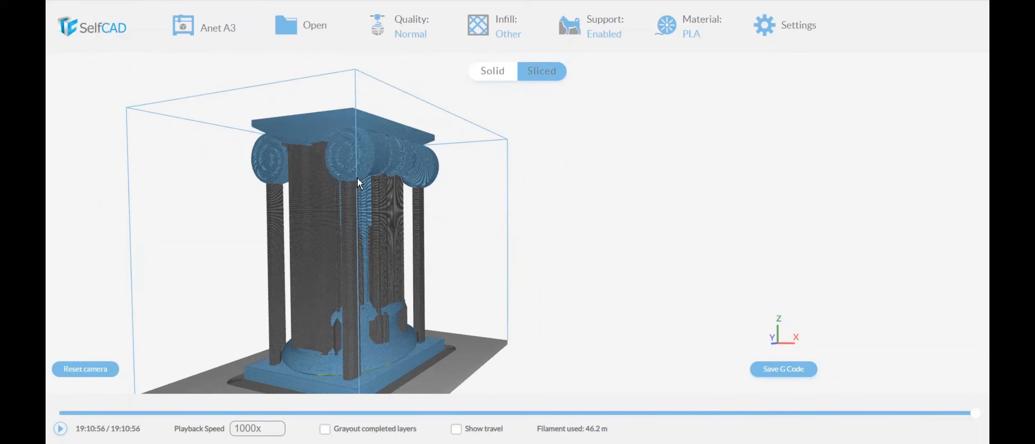
{"action": "left_click_drag", "start_coordinate": [319, 205], "coordinate": [411, 220]}
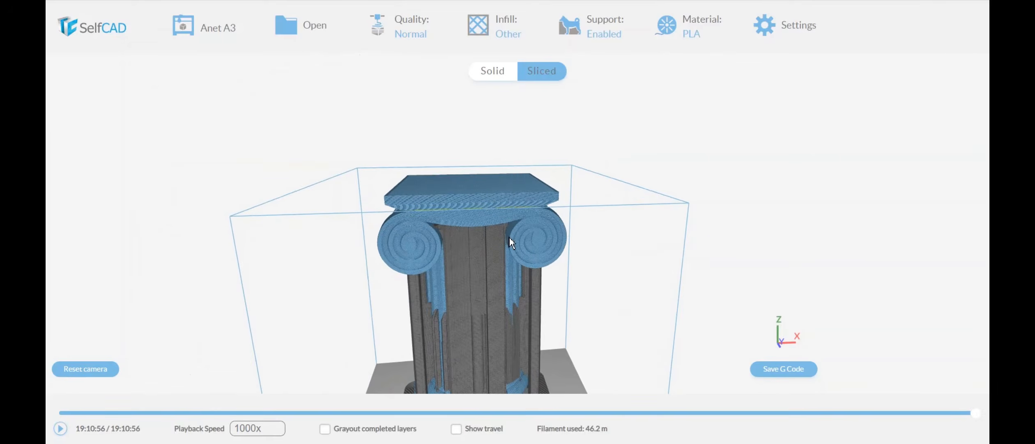
{"action": "scroll", "coordinate": [510, 238], "scroll_direction": "up", "scroll_amount": 5}
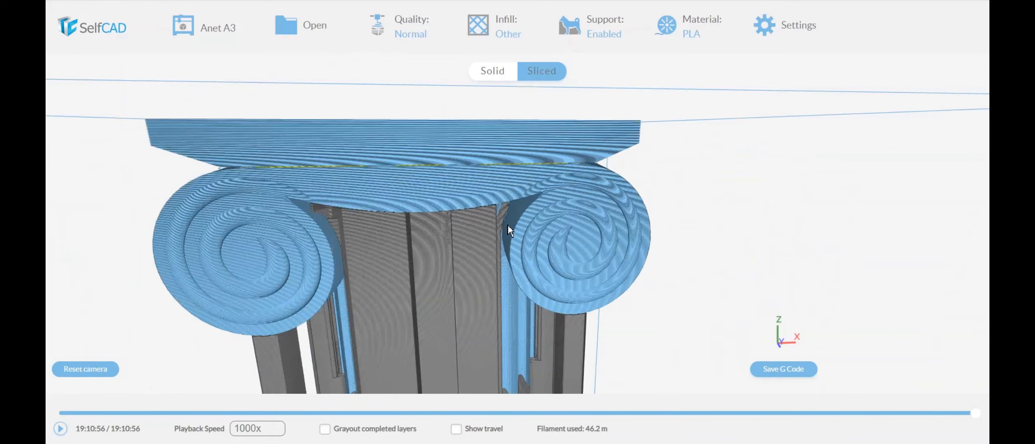
{"action": "left_click_drag", "start_coordinate": [525, 253], "coordinate": [392, 265]}
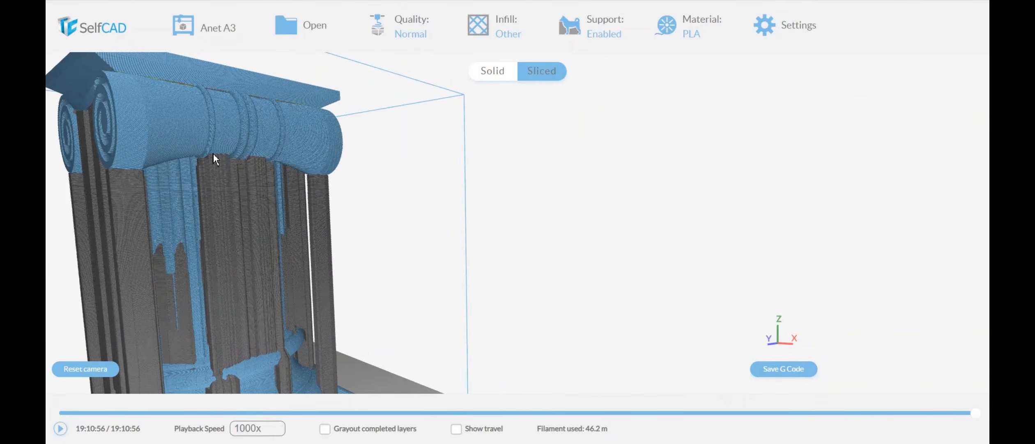
{"action": "scroll", "coordinate": [265, 182], "scroll_direction": "down", "scroll_amount": 10}
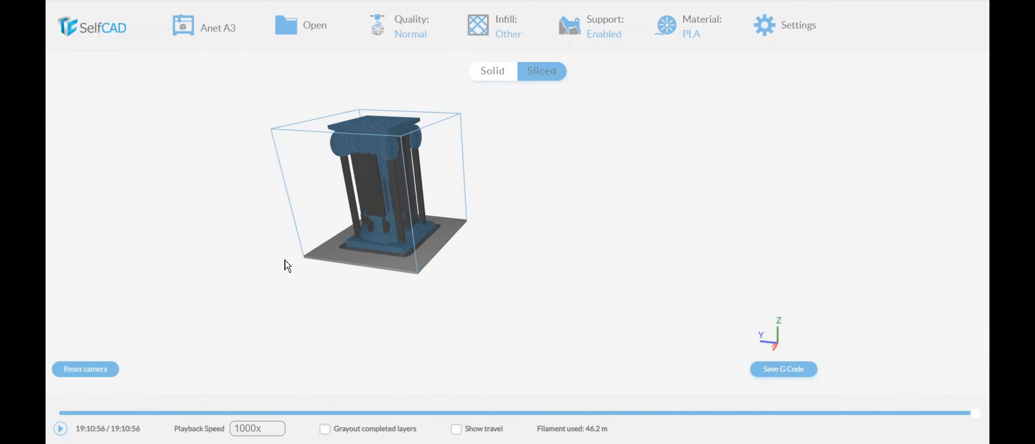
{"action": "scroll", "coordinate": [310, 256], "scroll_direction": "up", "scroll_amount": 5}
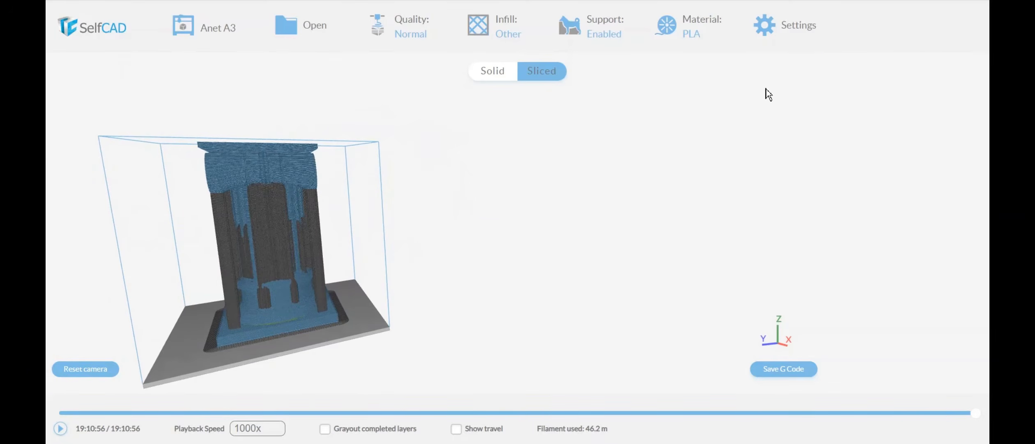
Step: Switch the build plate adhesion type to Skirt in the slicing settings and show its advanced settings
{"action": "left_click", "coordinate": [797, 34]}
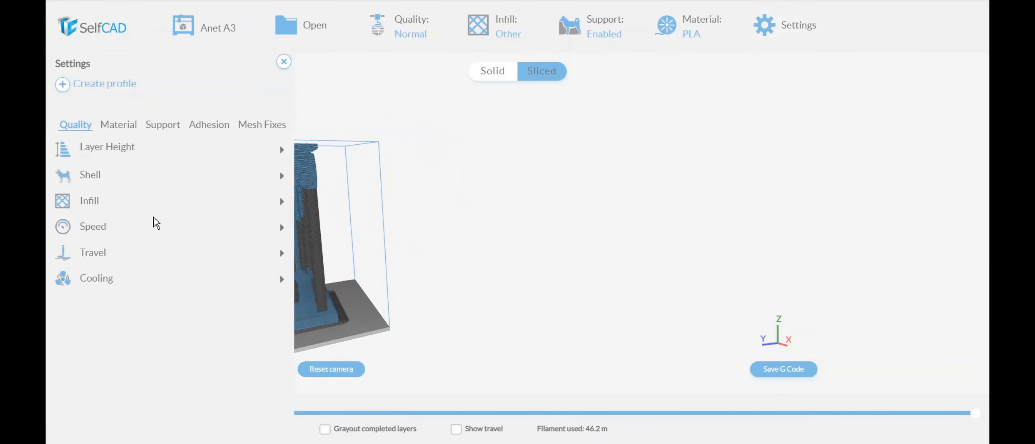
{"action": "left_click", "coordinate": [209, 125]}
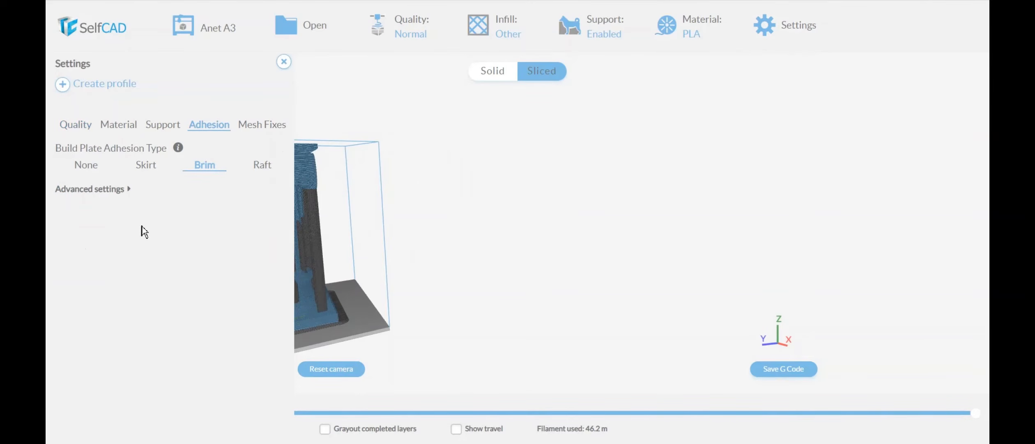
{"action": "left_click", "coordinate": [145, 169]}
{"action": "scroll", "coordinate": [368, 294], "scroll_direction": "down", "scroll_amount": 3}
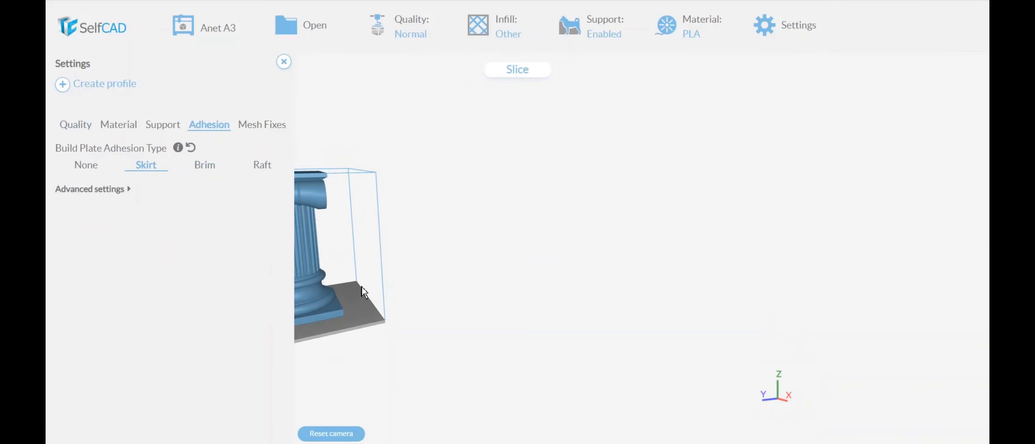
{"action": "right_click_drag", "start_coordinate": [312, 274], "coordinate": [493, 284]}
{"action": "scroll", "coordinate": [493, 281], "scroll_direction": "up", "scroll_amount": 3}
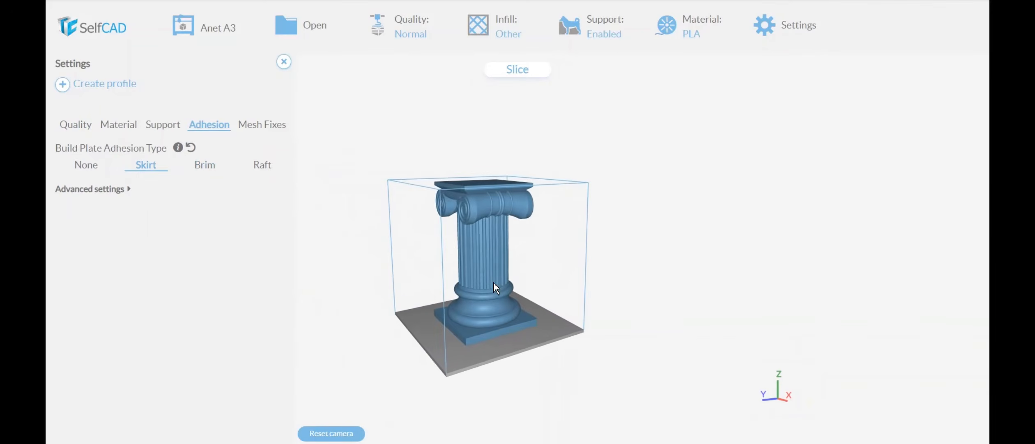
{"action": "left_click", "coordinate": [125, 189]}
{"action": "mouse_move", "coordinate": [133, 211]}
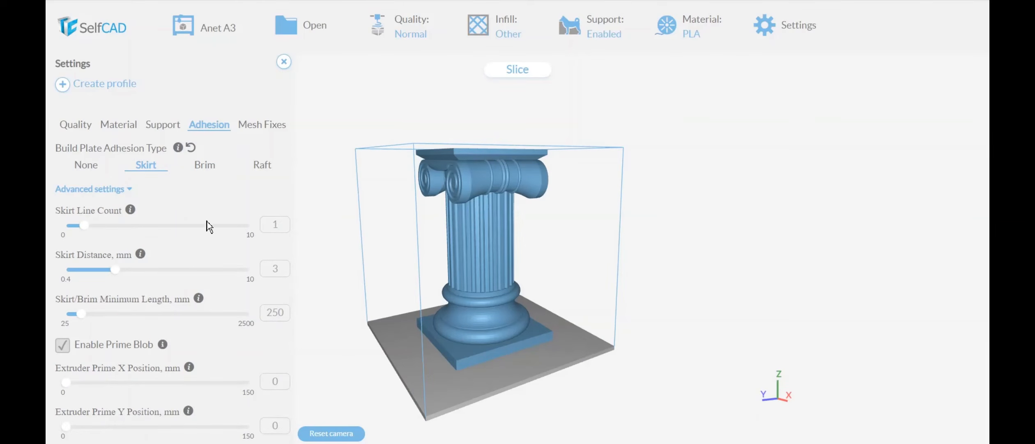
Step: Check the Brim adhesion options, set the build plate adhesion type to Raft and review its advanced settings
{"action": "left_click", "coordinate": [209, 169]}
{"action": "left_click", "coordinate": [262, 166]}
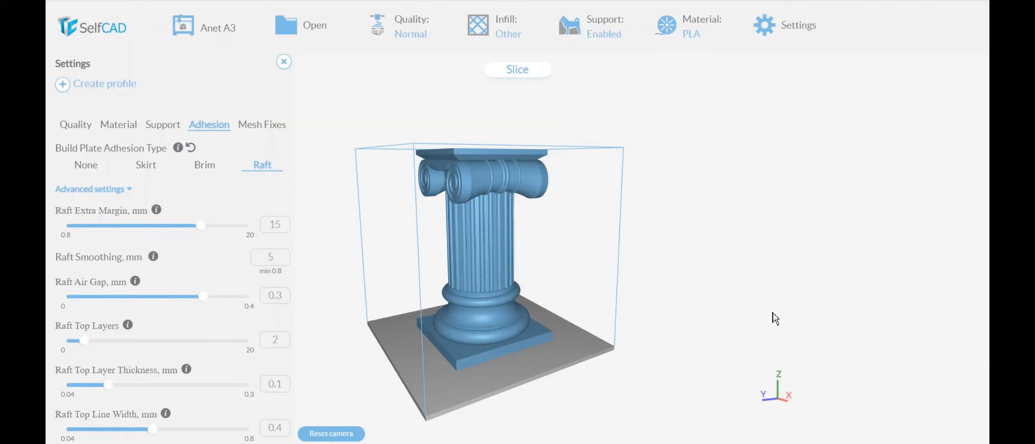
{"action": "left_click_drag", "start_coordinate": [745, 287], "coordinate": [782, 269]}
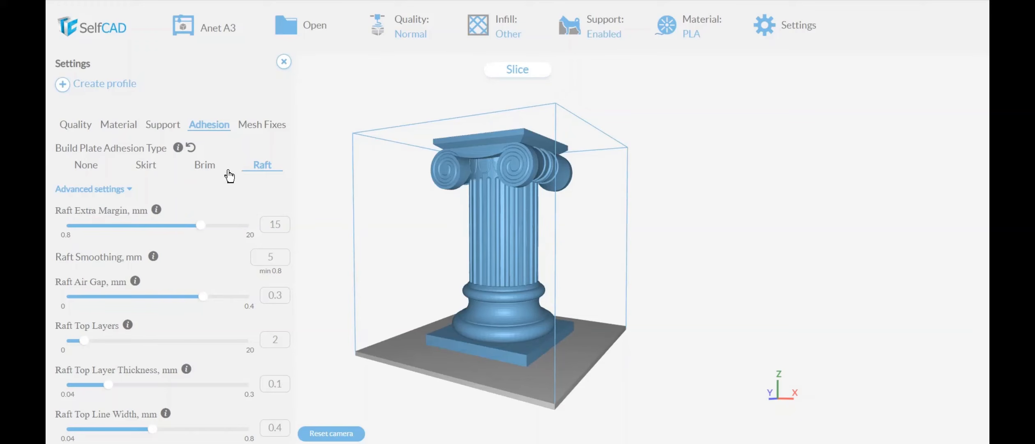
Step: Turn off Union Overlapping Volumes, Remove All Holes and Extensive Stitching in the mesh fixes and close the slicing settings
{"action": "left_click", "coordinate": [267, 127]}
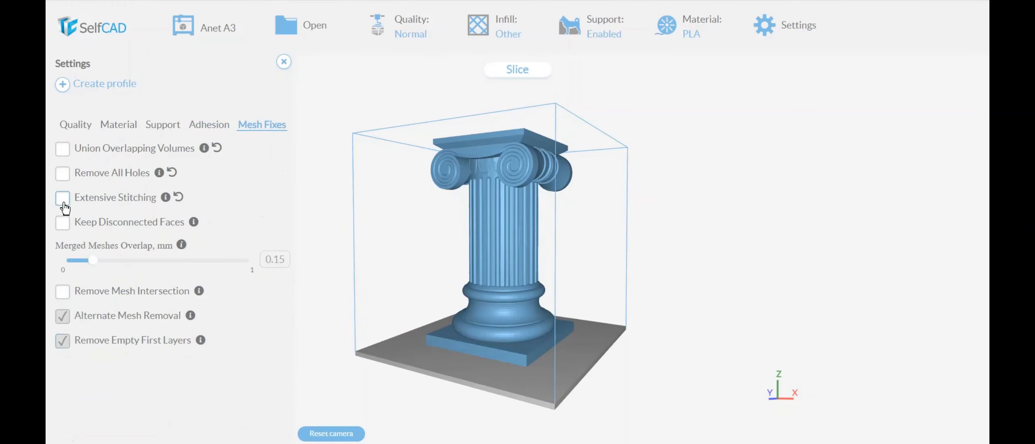
{"action": "left_click", "coordinate": [62, 148]}
{"action": "left_click", "coordinate": [284, 61]}
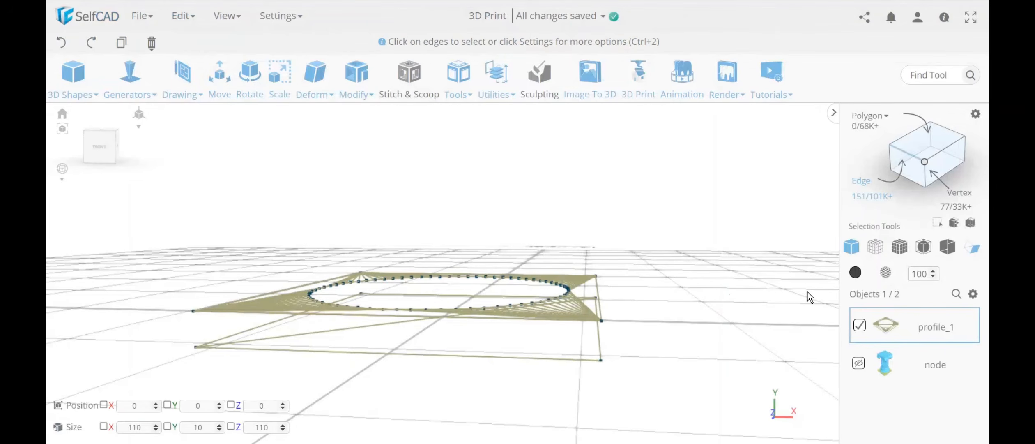
Step: Delete the profile_1 object from the scene, make the hidden column visible again and select it
{"action": "key", "text": "Delete"}
{"action": "key", "text": "Return"}
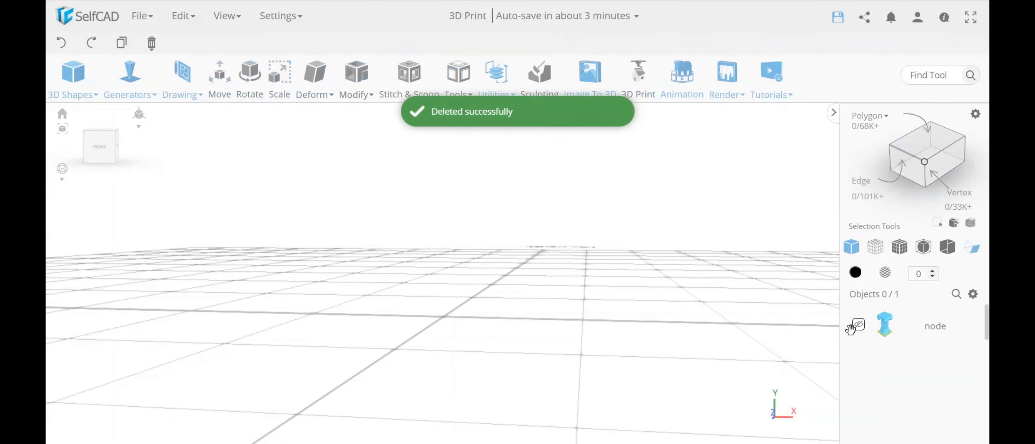
{"action": "left_click", "coordinate": [859, 328]}
{"action": "left_click", "coordinate": [859, 325]}
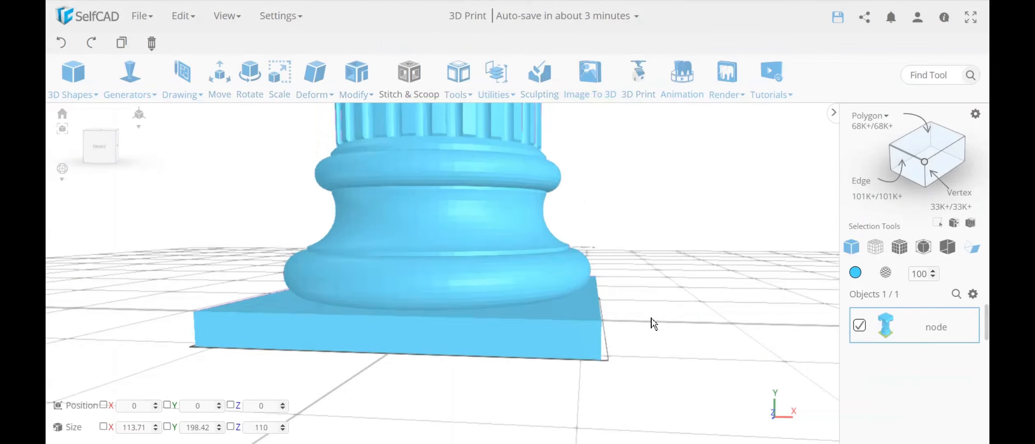
{"action": "scroll", "coordinate": [477, 264], "scroll_direction": "down", "scroll_amount": 5}
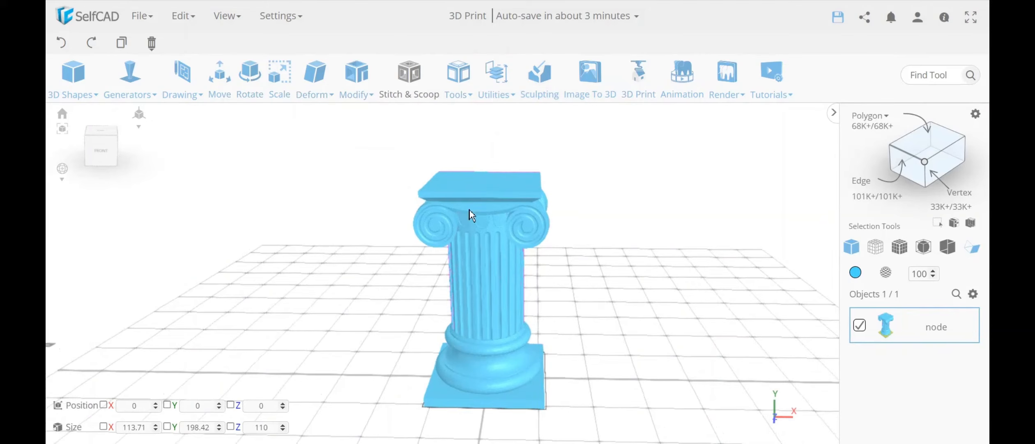
Step: Add a sphere with a radius of 50, 32 horizontal segments and 16 vertical segments at the origin
{"action": "left_click", "coordinate": [74, 95]}
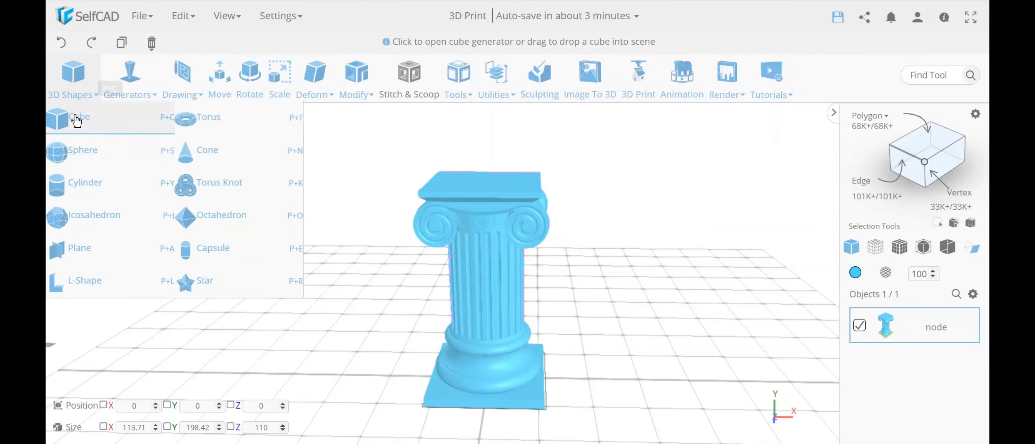
{"action": "left_click", "coordinate": [84, 160]}
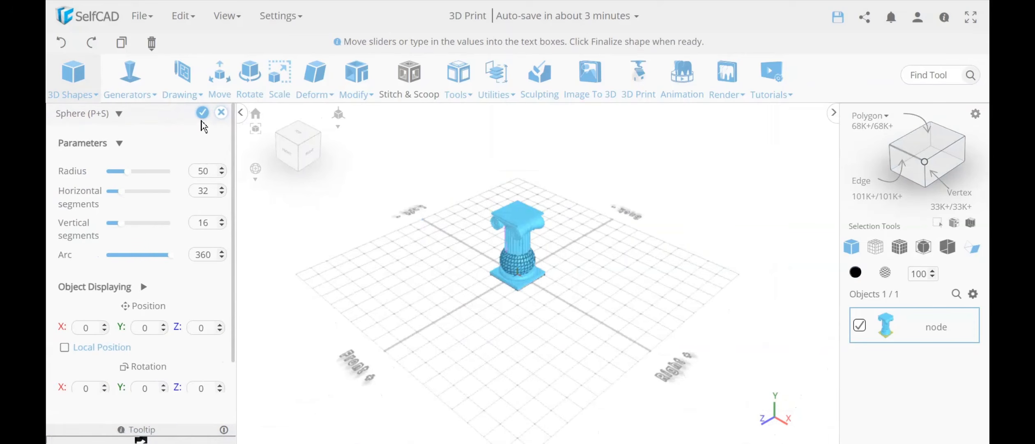
{"action": "left_click", "coordinate": [202, 112]}
Step: Align the sphere to the top centre of the column, using the node object as reference
{"action": "left_click", "coordinate": [502, 80]}
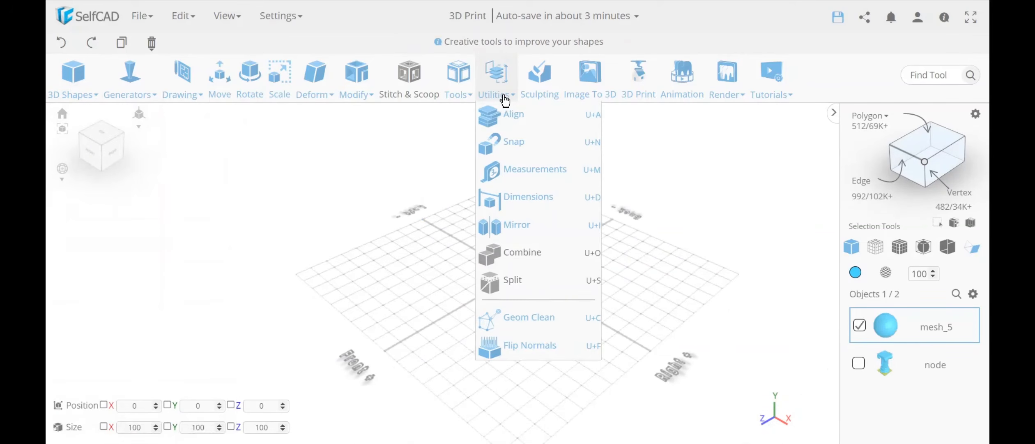
{"action": "left_click", "coordinate": [515, 129]}
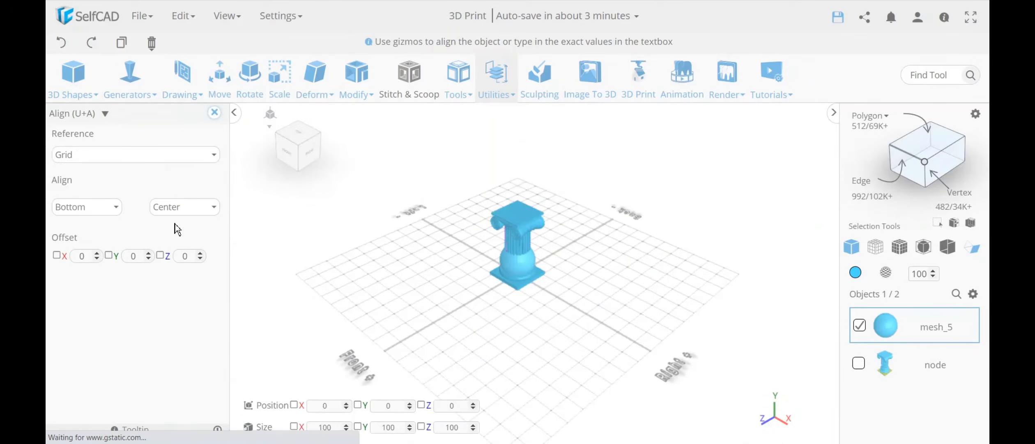
{"action": "left_click", "coordinate": [115, 155]}
{"action": "left_click", "coordinate": [107, 191]}
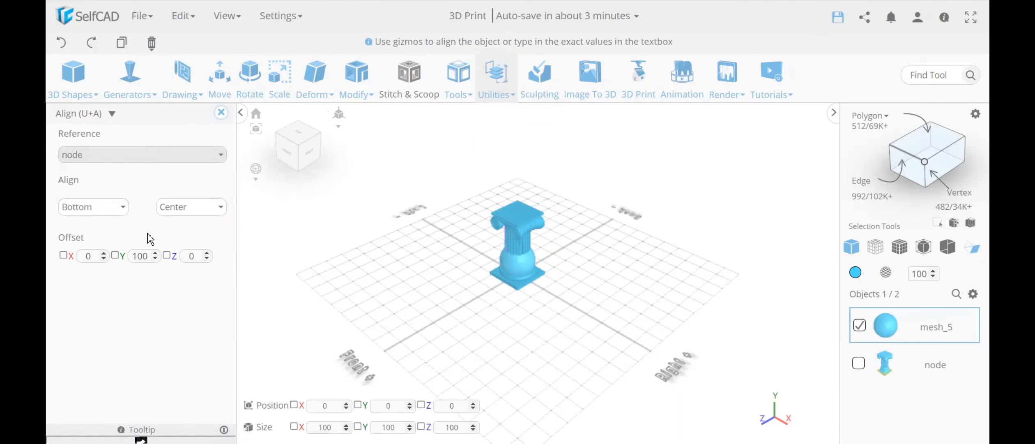
{"action": "left_click", "coordinate": [104, 210]}
{"action": "left_click", "coordinate": [100, 226]}
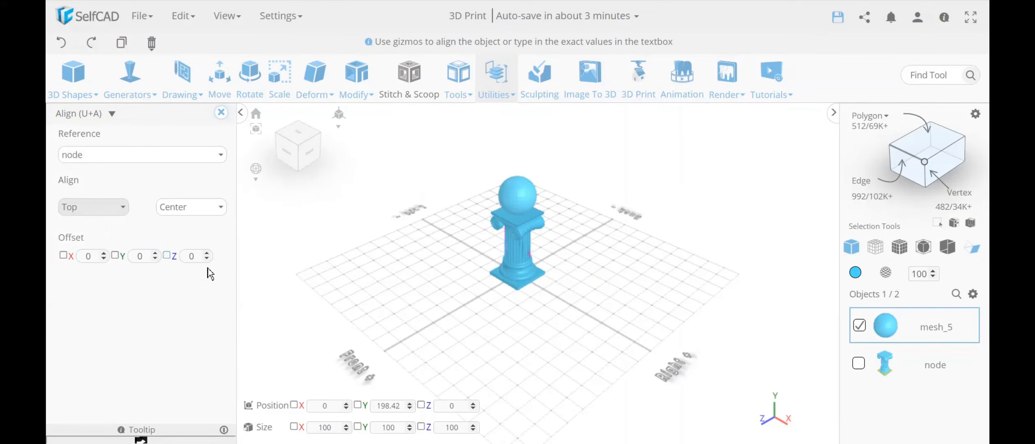
Step: Lower the sphere into the column's top with a Y offset of -20 and finish the alignment
{"action": "left_click_drag", "start_coordinate": [563, 222], "coordinate": [631, 234]}
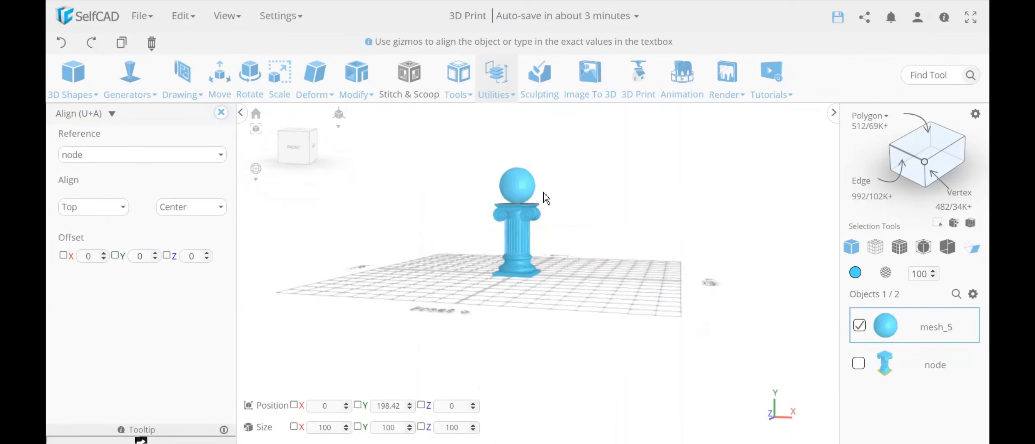
{"action": "left_click", "coordinate": [140, 258]}
{"action": "key", "text": "BackSpace"}
{"action": "type", "text": "-20"}
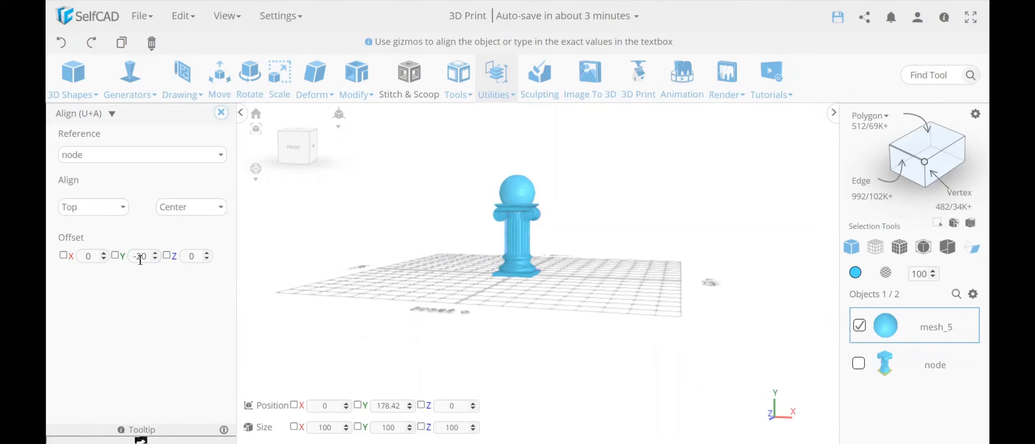
{"action": "left_click", "coordinate": [220, 113]}
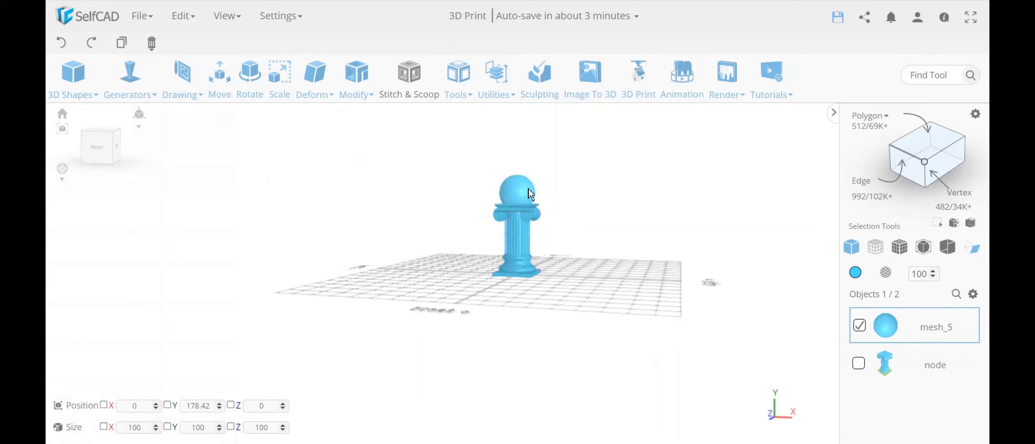
Step: Select both the sphere and the column and load them into the print slicer as parts of a single piece
{"action": "left_click", "coordinate": [522, 250], "text": "shift"}
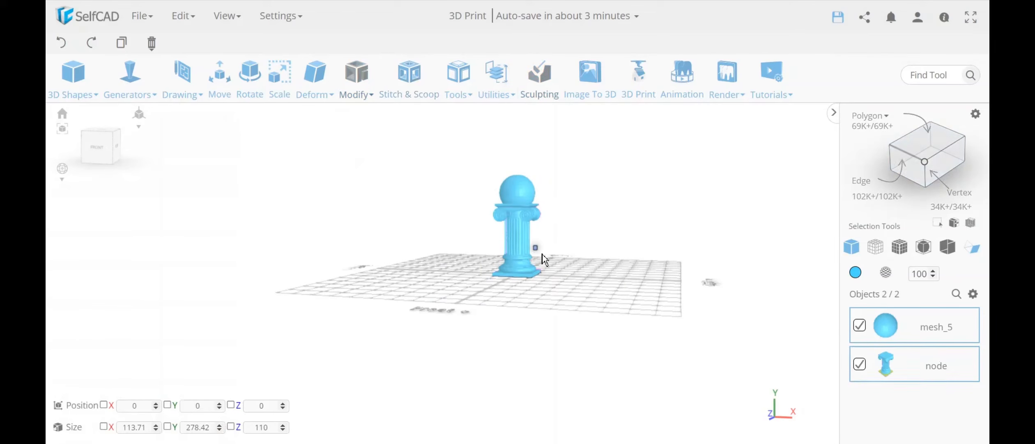
{"action": "left_click", "coordinate": [649, 93]}
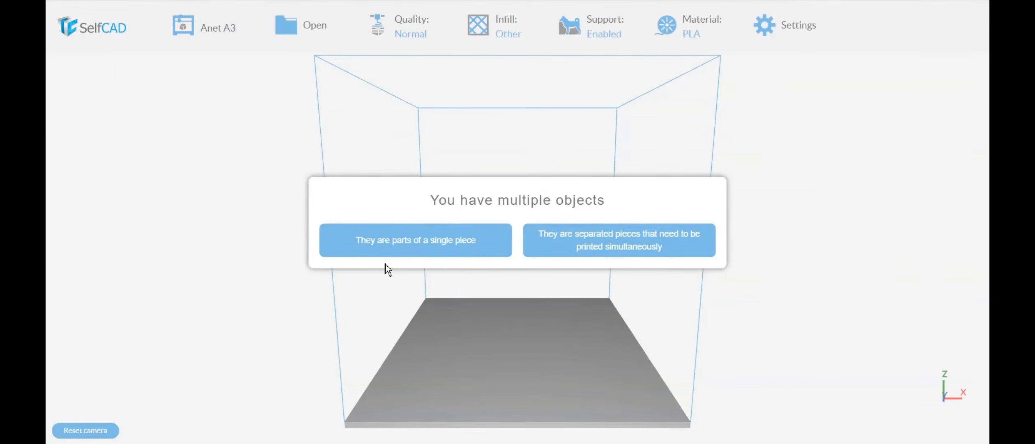
{"action": "left_click", "coordinate": [451, 252]}
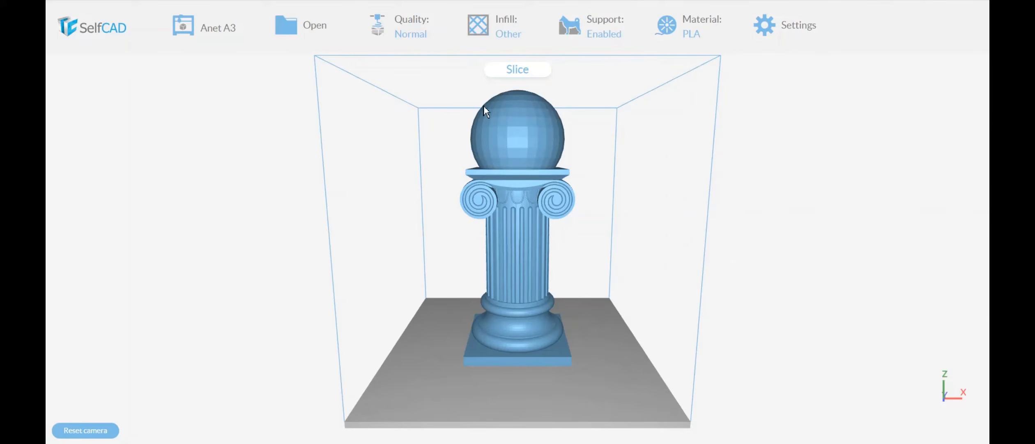
{"action": "left_click", "coordinate": [515, 171]}
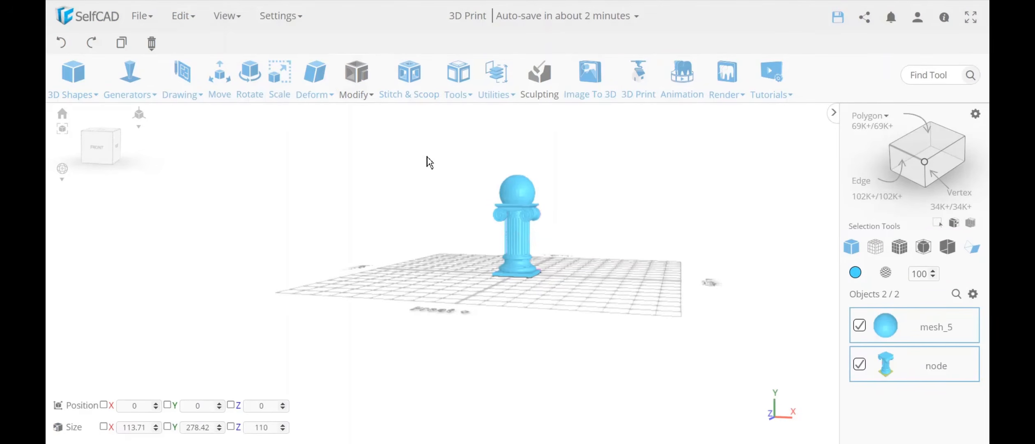
Step: Load the sphere and column into the print slicer again as separated pieces to print simultaneously
{"action": "left_click", "coordinate": [648, 89]}
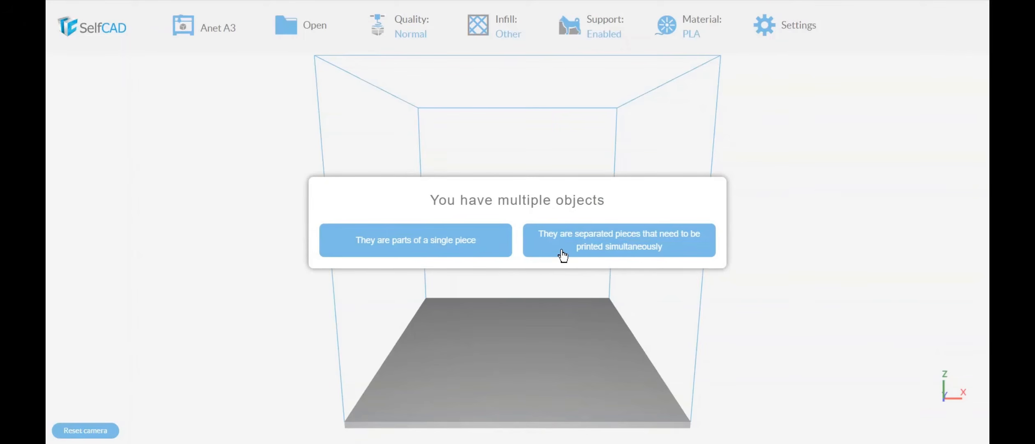
{"action": "left_click", "coordinate": [627, 248]}
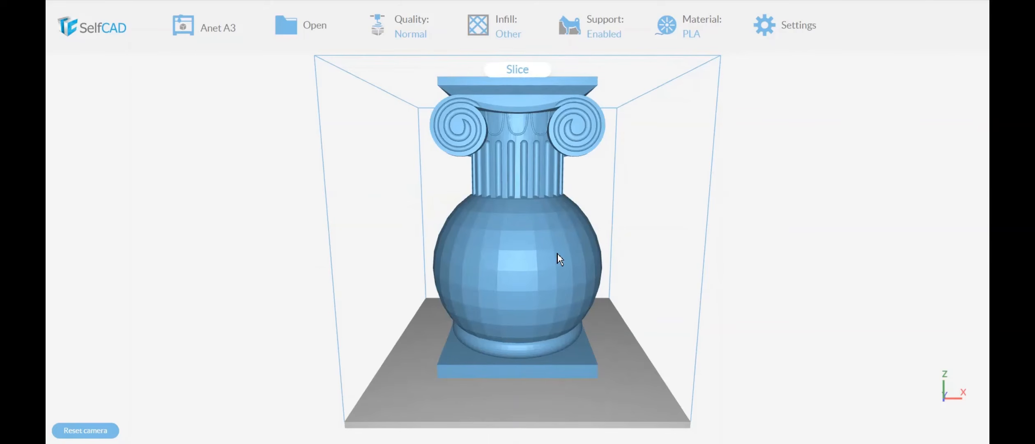
{"action": "scroll", "coordinate": [678, 189], "scroll_direction": "down", "scroll_amount": 2}
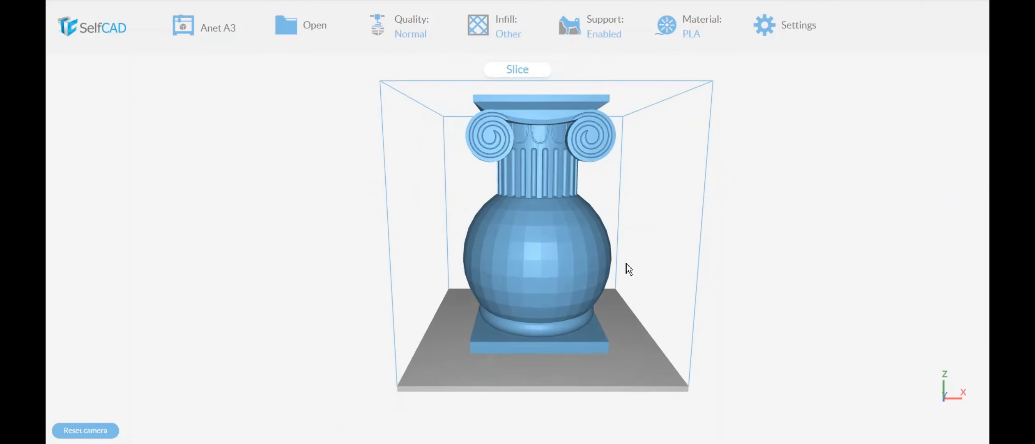
{"action": "scroll", "coordinate": [564, 316], "scroll_direction": "up", "scroll_amount": 1}
{"action": "right_click_drag", "start_coordinate": [575, 293], "coordinate": [545, 329]}
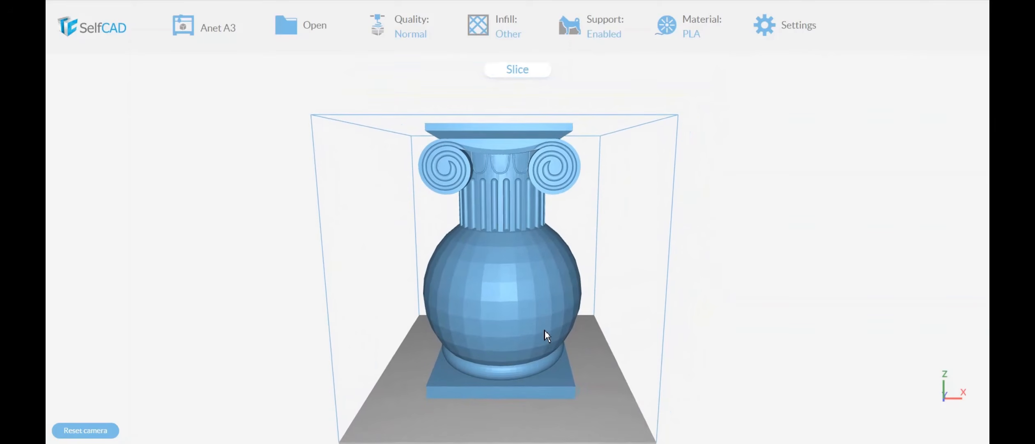
Step: Turn off centring for the sphere and set its position offset to X 25 and Y 25 mm
{"action": "left_click", "coordinate": [548, 291]}
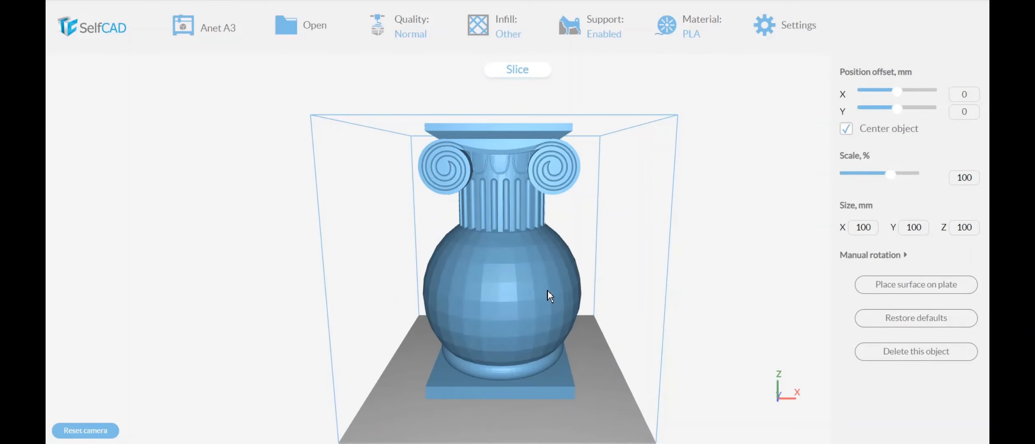
{"action": "left_click", "coordinate": [849, 131]}
{"action": "left_click_drag", "start_coordinate": [897, 109], "coordinate": [931, 109]}
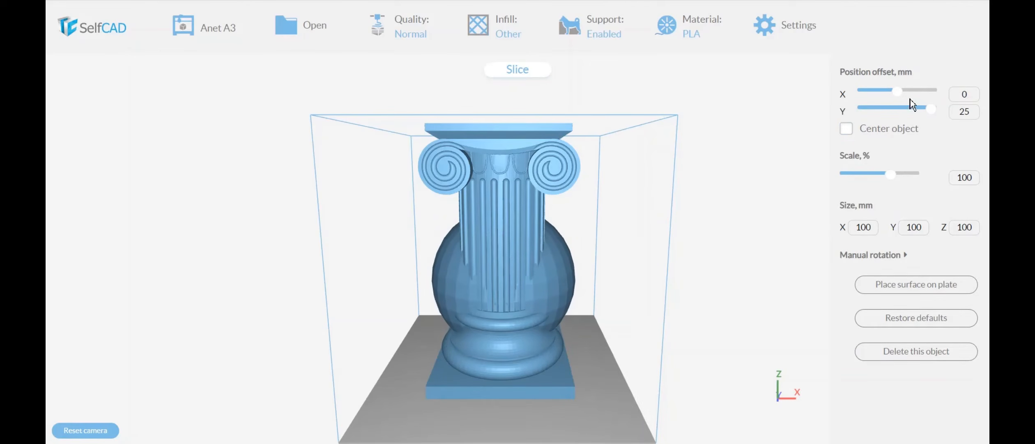
{"action": "left_click_drag", "start_coordinate": [898, 91], "coordinate": [932, 91]}
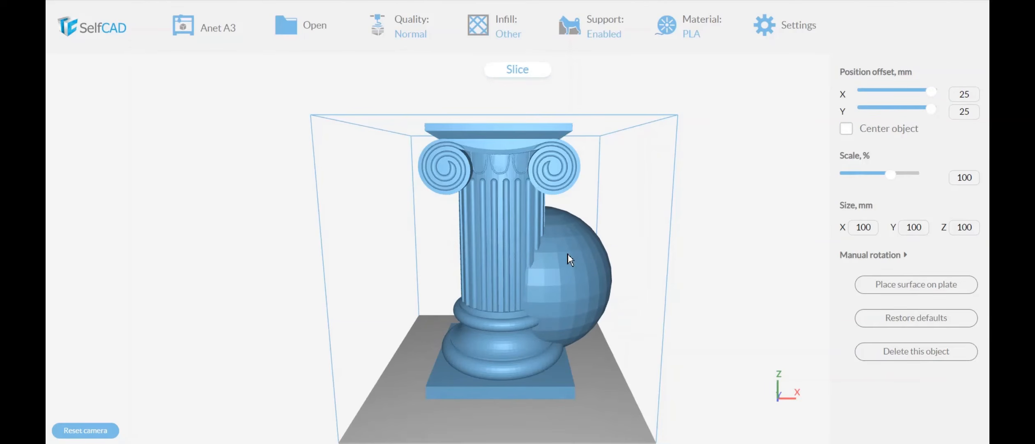
Step: Turn off centring for the column, set its position offset to X -32 and Y -33 mm, and check its clearance from the sphere
{"action": "left_click", "coordinate": [510, 234]}
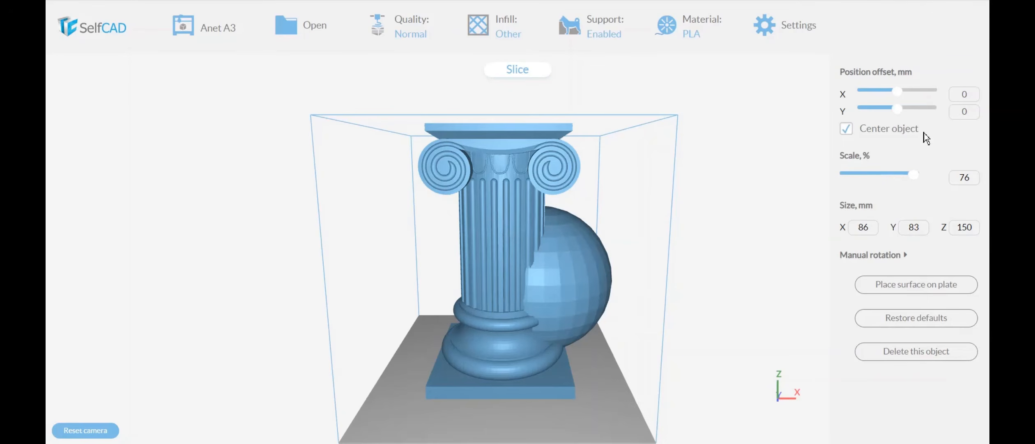
{"action": "left_click", "coordinate": [847, 129]}
{"action": "left_click_drag", "start_coordinate": [897, 91], "coordinate": [862, 91]}
{"action": "left_click_drag", "start_coordinate": [899, 115], "coordinate": [863, 110]}
{"action": "left_click_drag", "start_coordinate": [551, 306], "coordinate": [512, 275]}
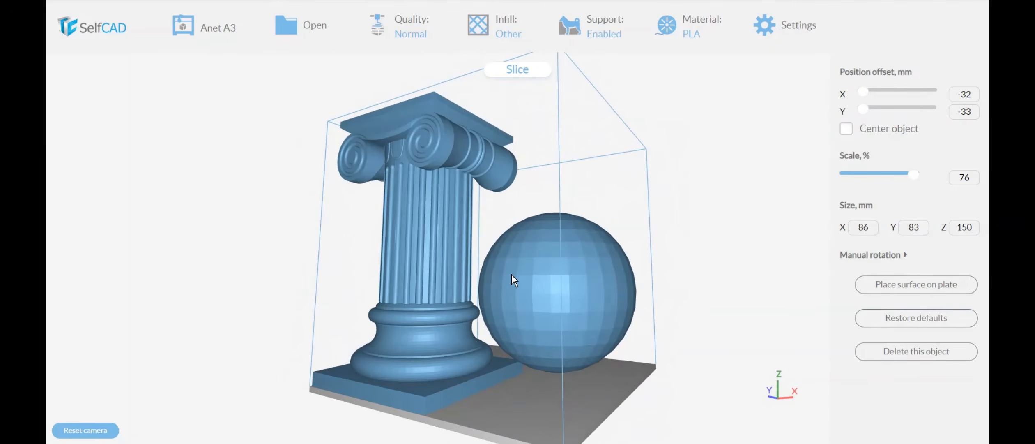
{"action": "left_click", "coordinate": [529, 271]}
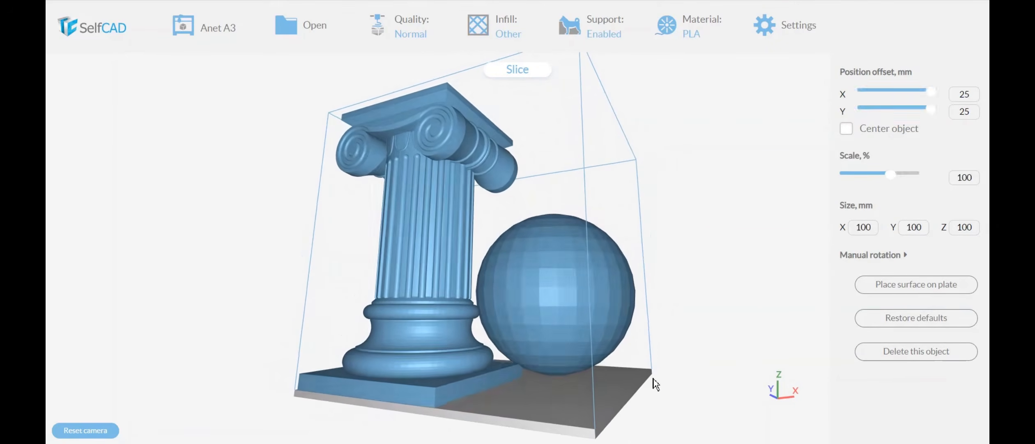
Step: Examine the clearance between the column and the sphere on the print plate from several angles
{"action": "scroll", "coordinate": [586, 364], "scroll_direction": "up", "scroll_amount": 5}
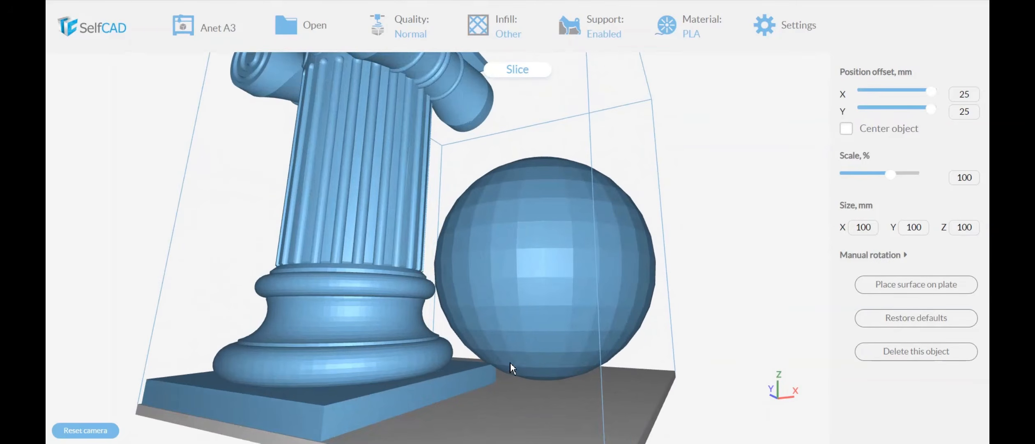
{"action": "scroll", "coordinate": [505, 355], "scroll_direction": "down", "scroll_amount": 5}
{"action": "left_click_drag", "start_coordinate": [465, 359], "coordinate": [482, 388]}
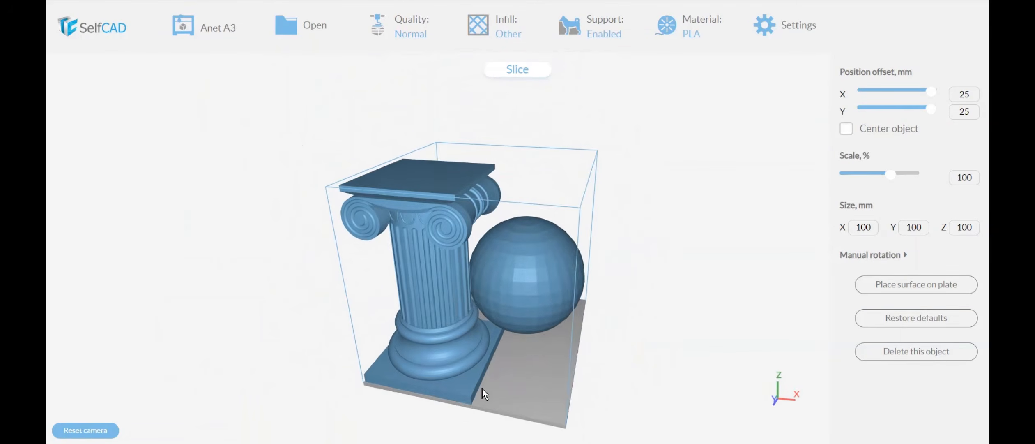
{"action": "left_click", "coordinate": [482, 388]}
{"action": "left_click", "coordinate": [532, 305]}
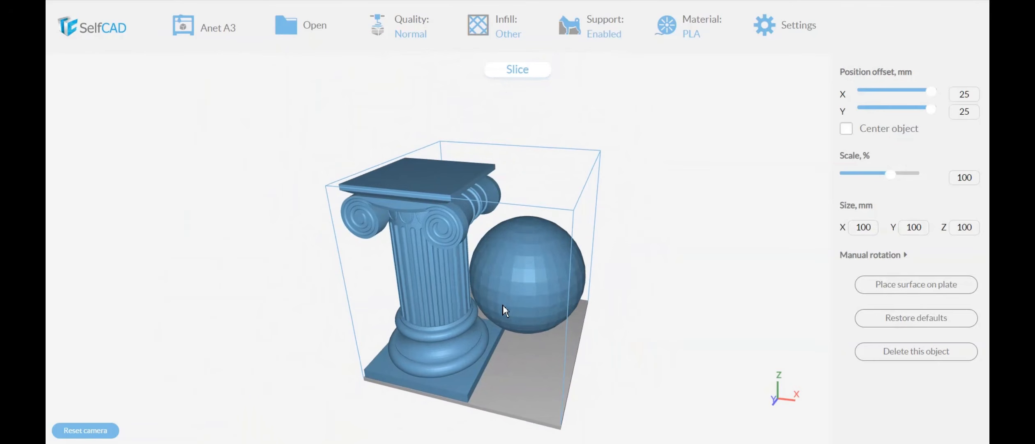
{"action": "left_click", "coordinate": [463, 310]}
{"action": "left_click", "coordinate": [462, 310]}
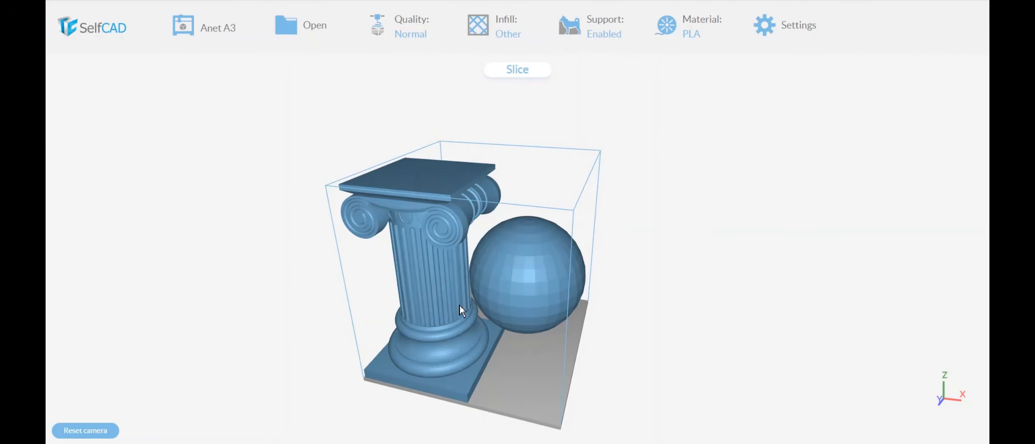
{"action": "left_click_drag", "start_coordinate": [459, 304], "coordinate": [508, 261]}
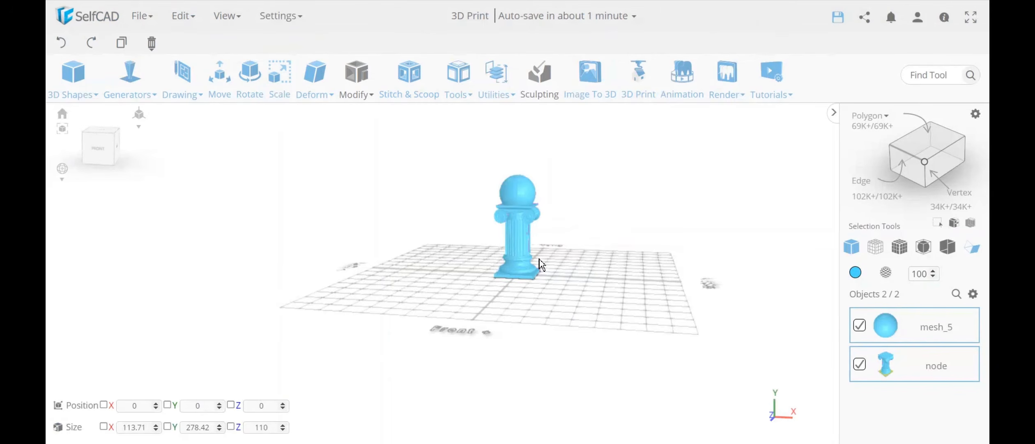
Step: Return to the modelling workspace, select only the sphere above the column and delete it
{"action": "scroll", "coordinate": [532, 224], "scroll_direction": "up", "scroll_amount": 5}
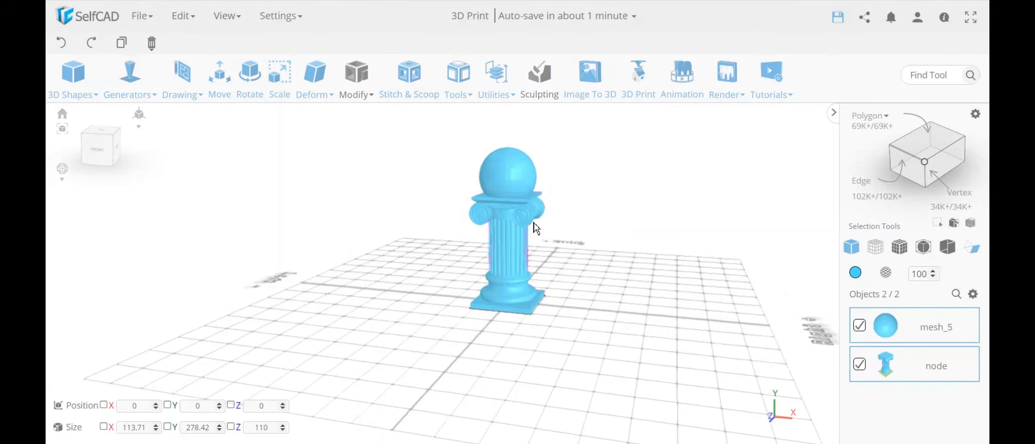
{"action": "left_click", "coordinate": [532, 181]}
{"action": "left_click", "coordinate": [503, 167]}
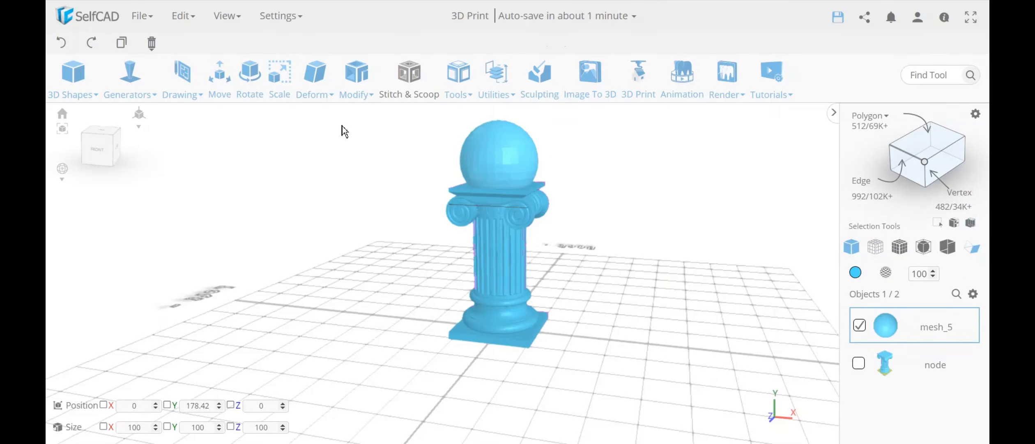
{"action": "left_click", "coordinate": [355, 80]}
{"action": "key", "text": "Delete"}
{"action": "key", "text": "Return"}
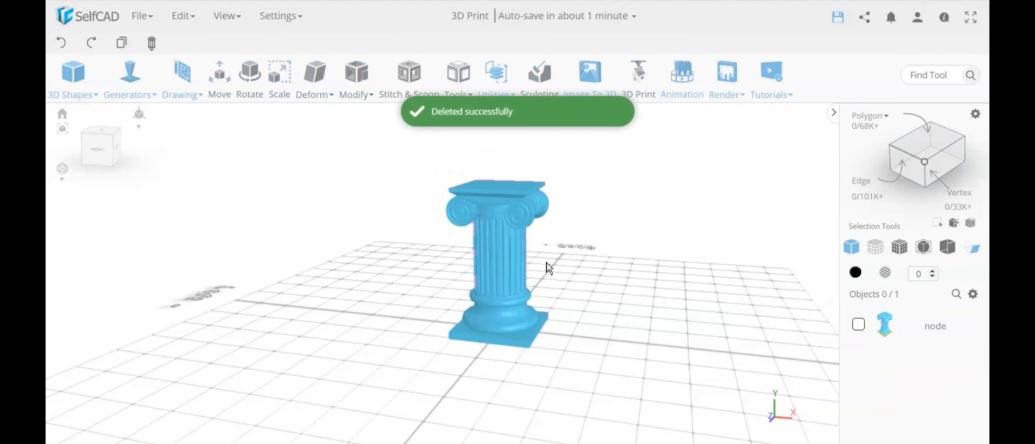
Step: Start Cut With Plane on the column, using only the Left / Right plane instead of Bottom / Top
{"action": "left_click", "coordinate": [513, 262]}
{"action": "right_click_drag", "start_coordinate": [642, 308], "coordinate": [675, 307]}
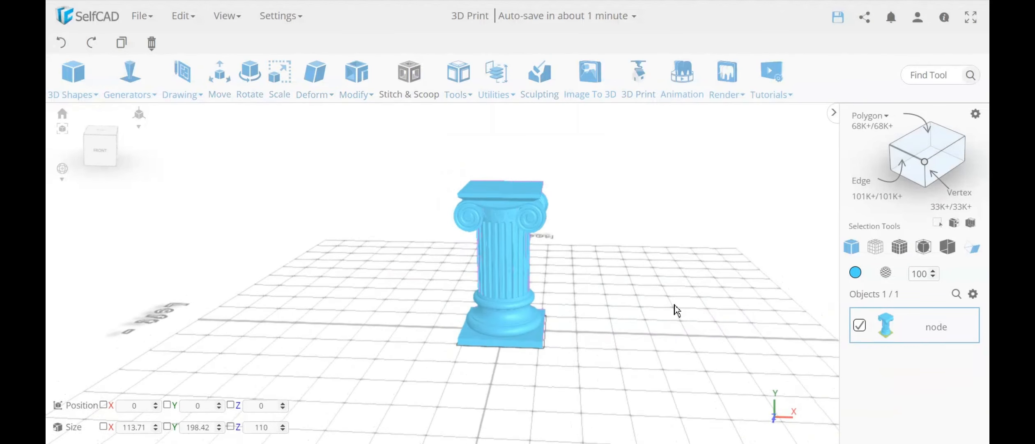
{"action": "mouse_move", "coordinate": [370, 97]}
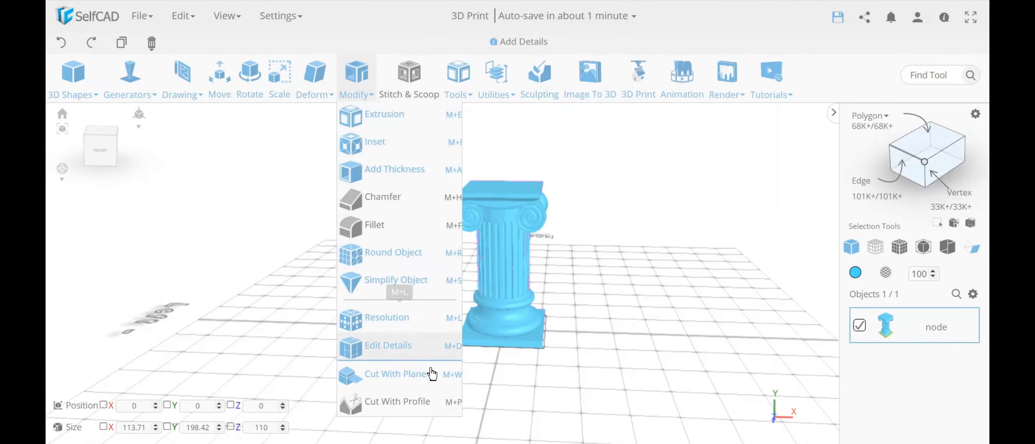
{"action": "left_click", "coordinate": [423, 382]}
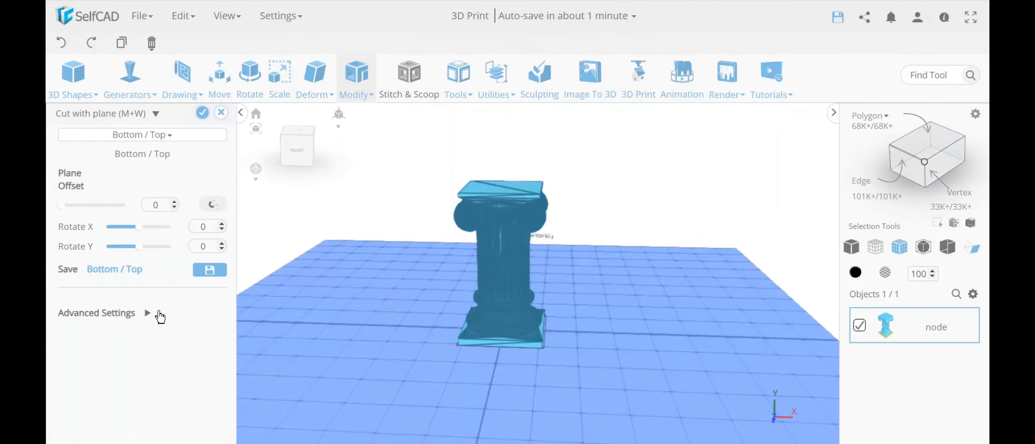
{"action": "left_click", "coordinate": [158, 140]}
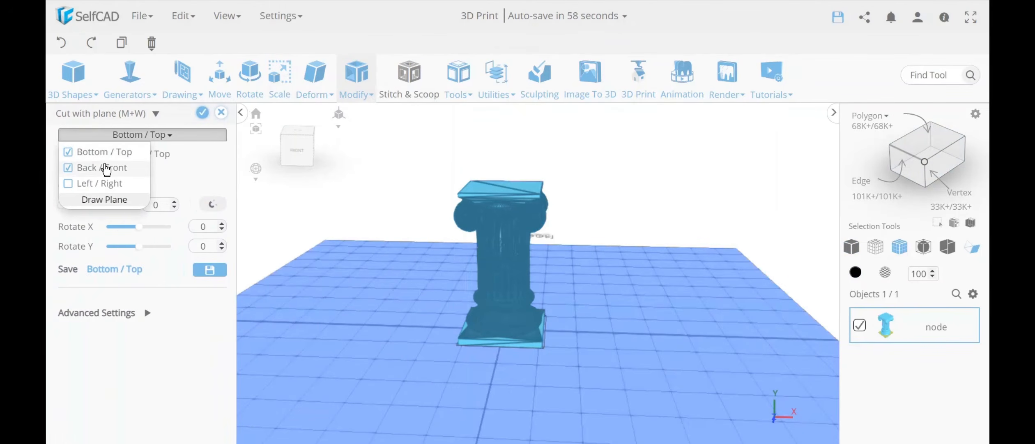
{"action": "left_click", "coordinate": [106, 183]}
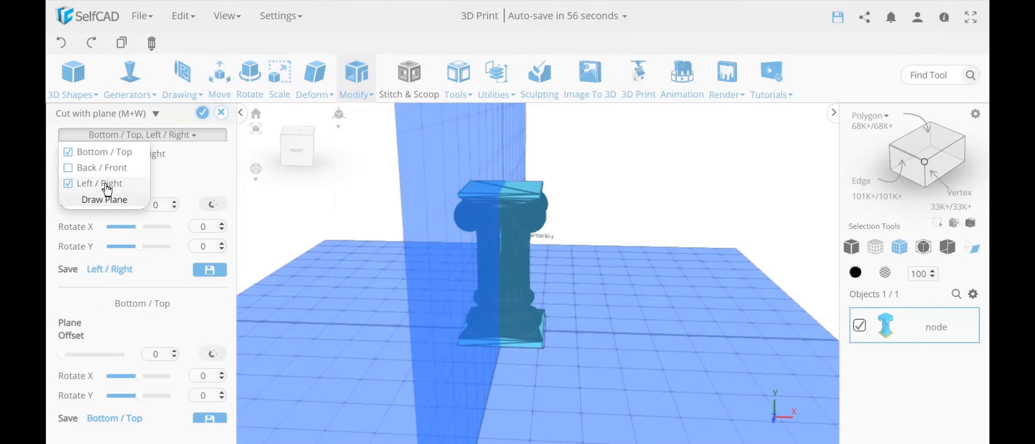
{"action": "left_click", "coordinate": [95, 153]}
{"action": "left_click", "coordinate": [189, 179]}
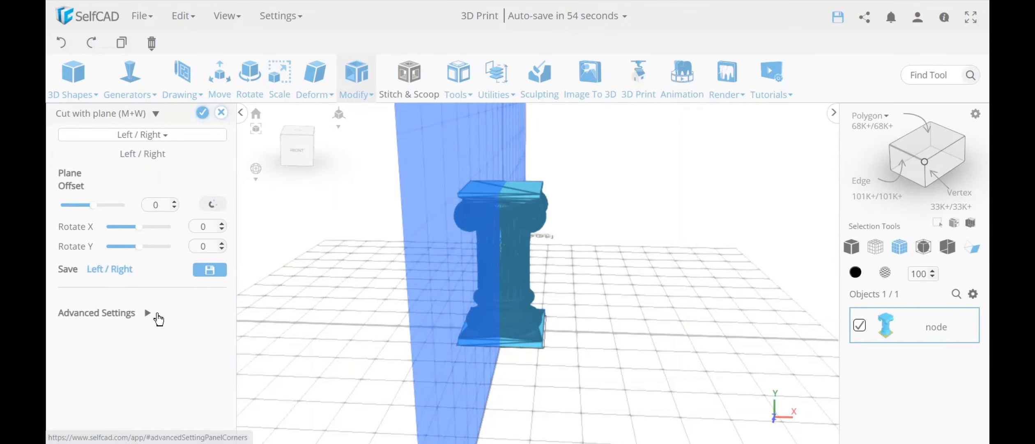
Step: Enable Fill Cuts with Split Objects kept on, and apply the cut to halve the column
{"action": "left_click", "coordinate": [146, 313]}
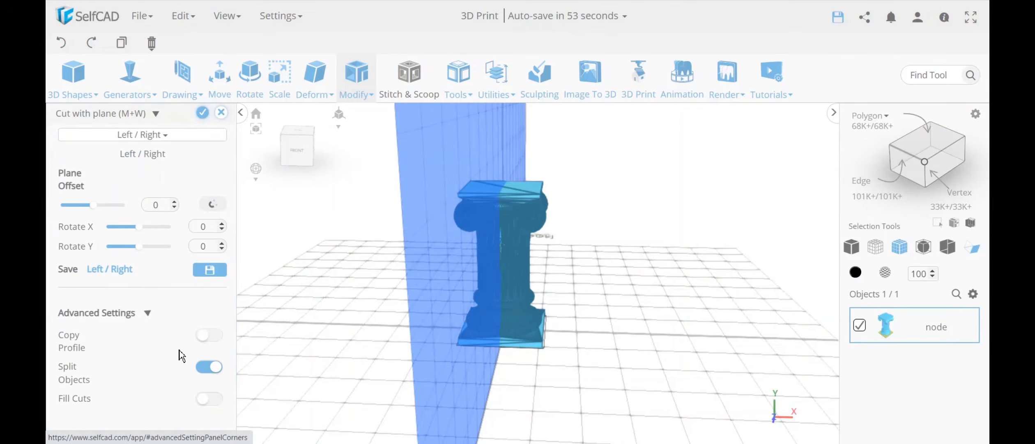
{"action": "left_click", "coordinate": [208, 399]}
{"action": "left_click", "coordinate": [203, 113]}
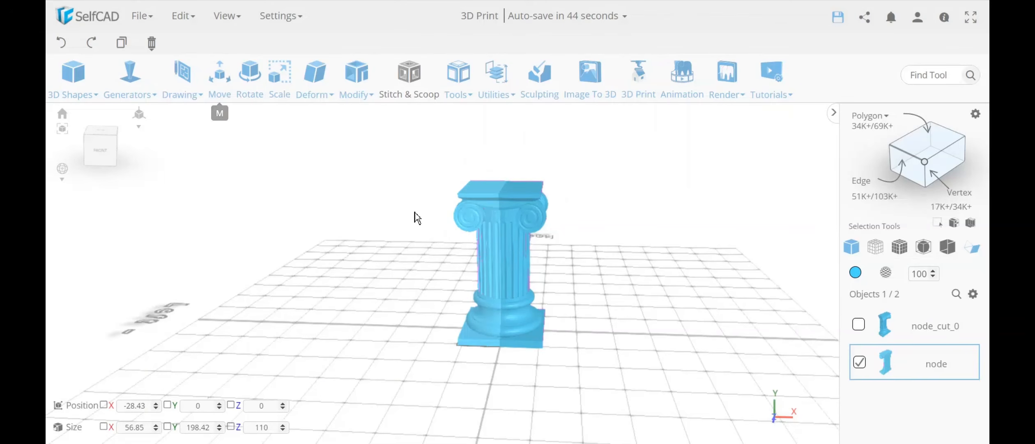
Step: Move the selected column half away from the other half along X to about -161.43
{"action": "left_click", "coordinate": [219, 76]}
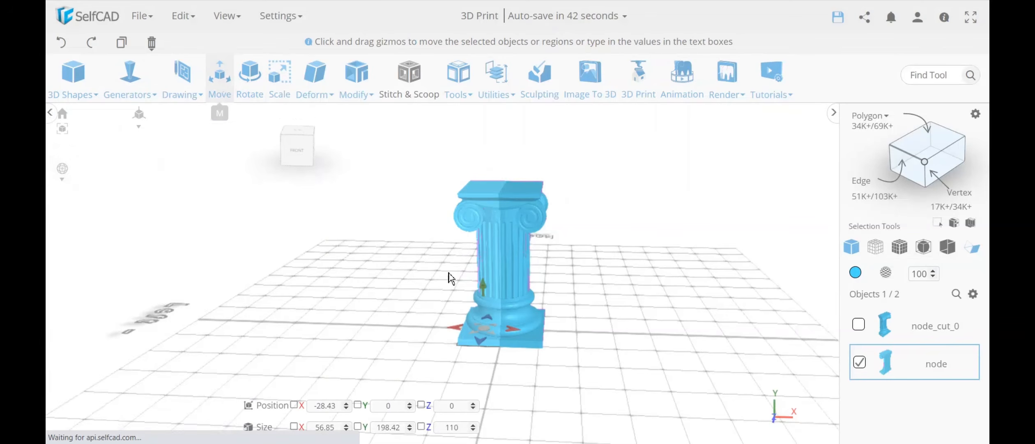
{"action": "left_click_drag", "start_coordinate": [456, 329], "coordinate": [363, 325]}
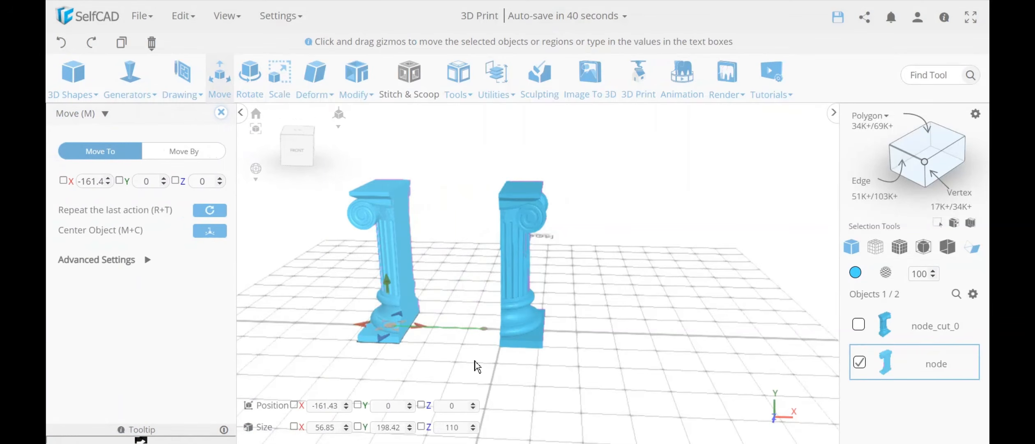
{"action": "mouse_move", "coordinate": [476, 365]}
{"action": "left_mouse_down"}
{"action": "mouse_move", "coordinate": [351, 353]}
{"action": "mouse_move", "coordinate": [610, 308]}
{"action": "mouse_move", "coordinate": [620, 363]}
{"action": "mouse_move", "coordinate": [490, 360]}
{"action": "left_mouse_up"}
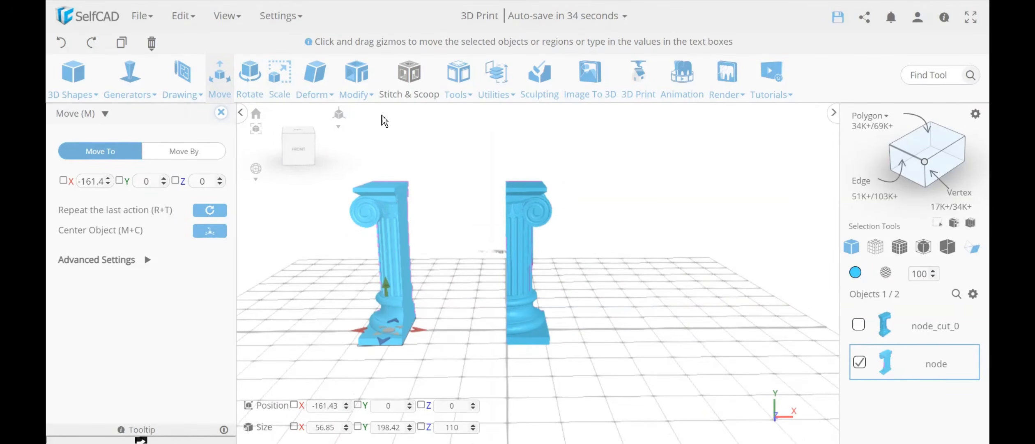
Step: Load the selected column half into the print slicer, place its flat cut face on the plate and slice it
{"action": "left_click", "coordinate": [639, 73]}
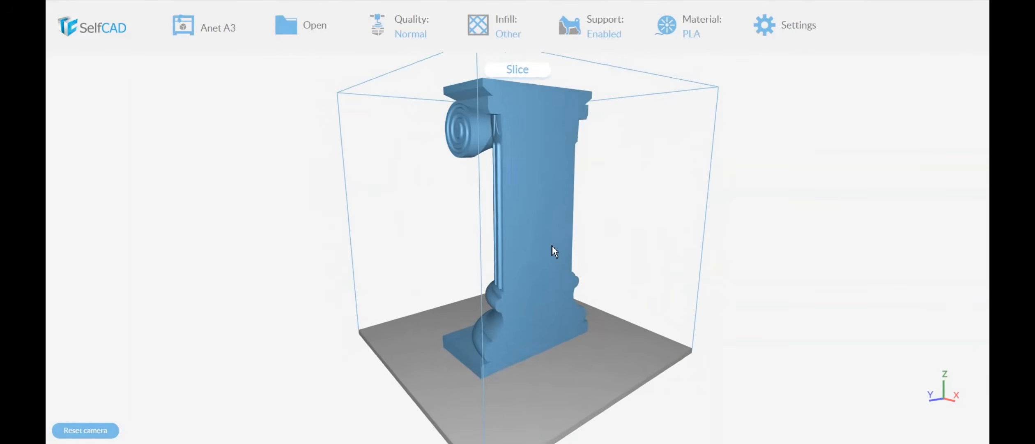
{"action": "left_click", "coordinate": [552, 246]}
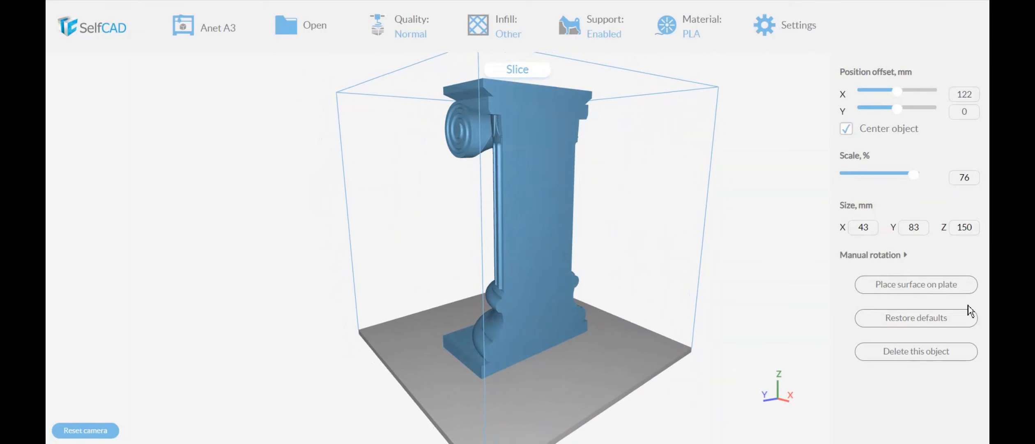
{"action": "left_click", "coordinate": [932, 292]}
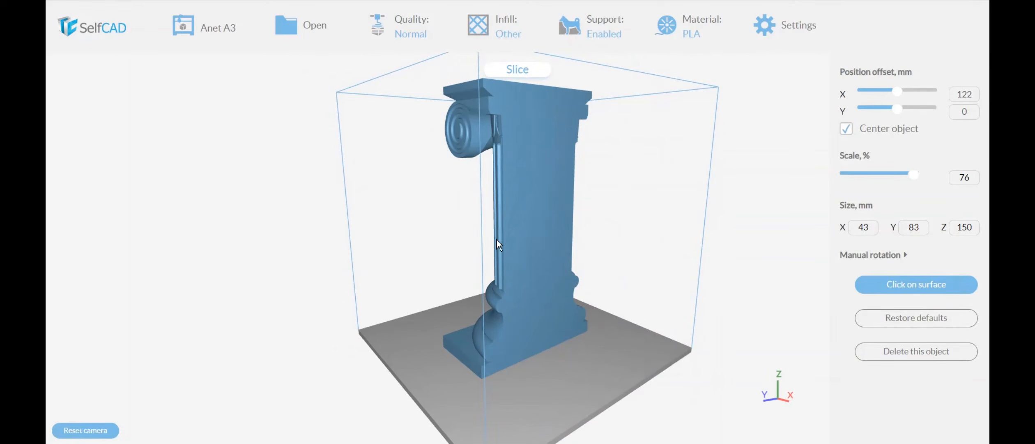
{"action": "left_click", "coordinate": [538, 220]}
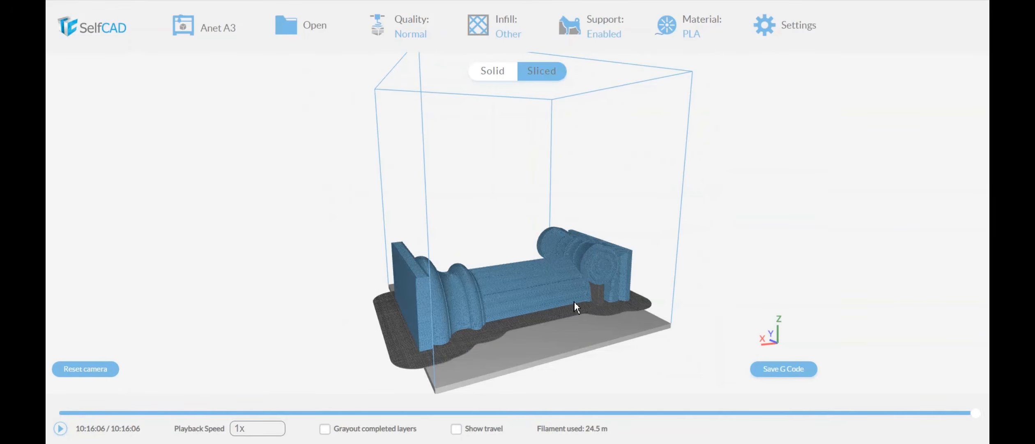
Step: Inspect the sliced column half from several angles, checking the supports under the scroll and the base
{"action": "scroll", "coordinate": [577, 303], "scroll_direction": "up", "scroll_amount": 5}
{"action": "left_click_drag", "start_coordinate": [570, 313], "coordinate": [543, 313]}
{"action": "scroll", "coordinate": [622, 294], "scroll_direction": "up", "scroll_amount": 3}
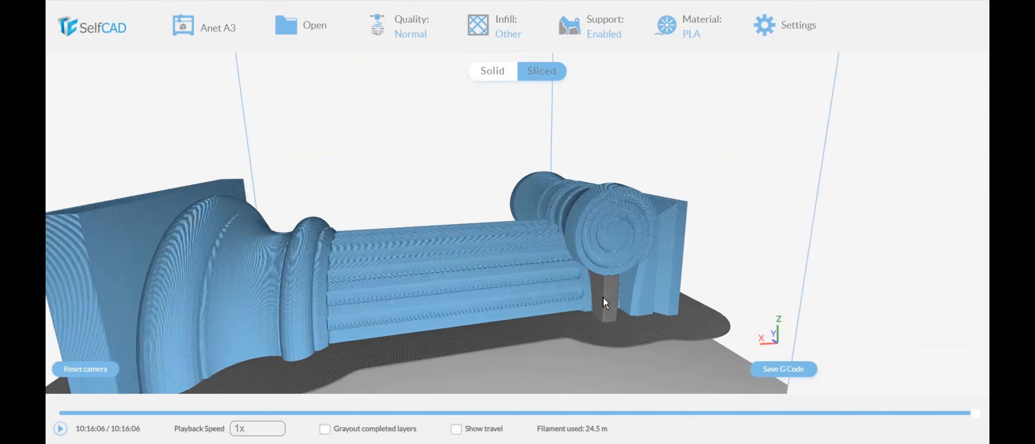
{"action": "left_click_drag", "start_coordinate": [604, 297], "coordinate": [623, 289]}
{"action": "scroll", "coordinate": [476, 300], "scroll_direction": "up", "scroll_amount": 2}
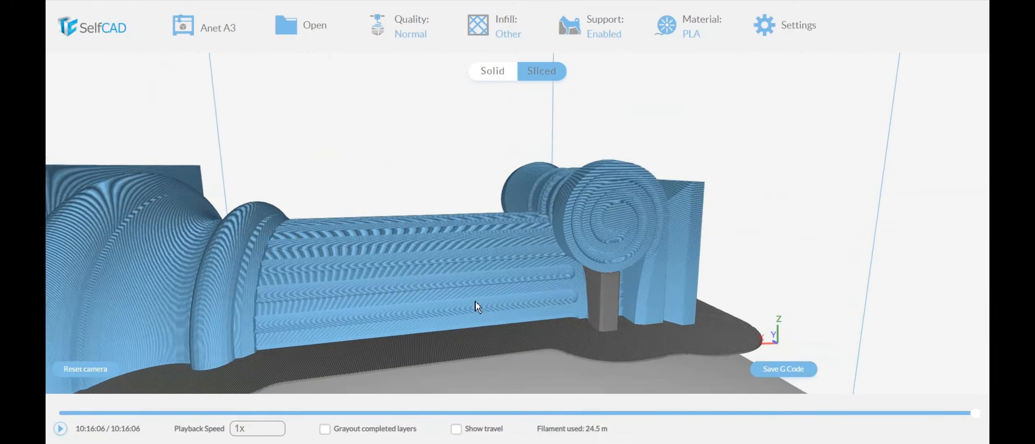
{"action": "left_click_drag", "start_coordinate": [476, 300], "coordinate": [341, 335]}
{"action": "scroll", "coordinate": [477, 326], "scroll_direction": "down", "scroll_amount": 10}
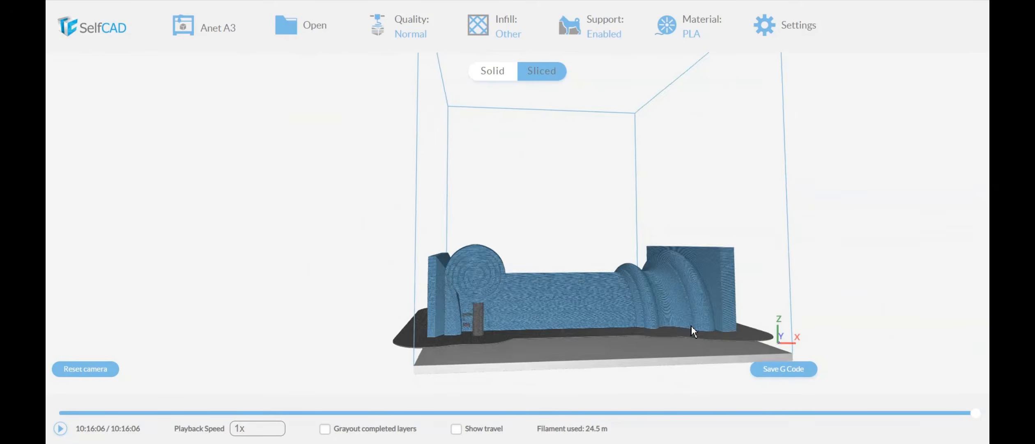
{"action": "left_click_drag", "start_coordinate": [691, 326], "coordinate": [623, 306]}
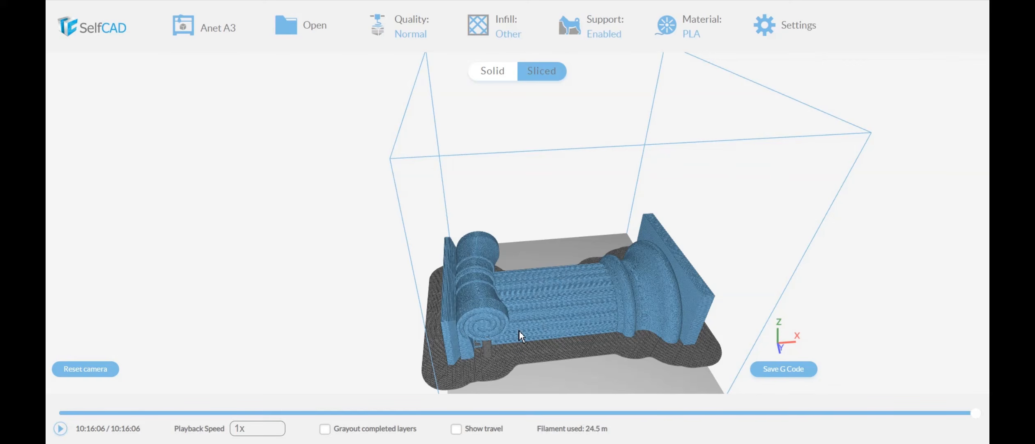
{"action": "left_click_drag", "start_coordinate": [516, 350], "coordinate": [536, 301]}
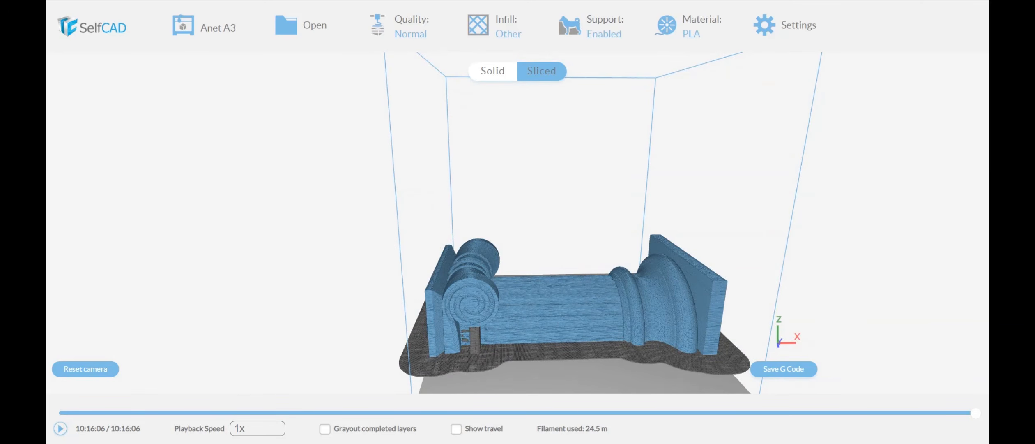
Step: Set the playback speed to 1000x and play the first part of the print simulation
{"action": "left_click", "coordinate": [258, 432]}
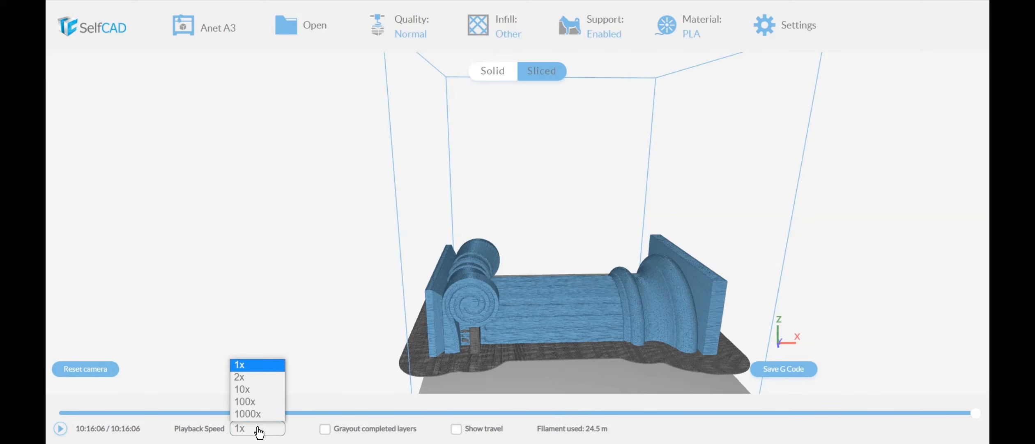
{"action": "left_click", "coordinate": [258, 414]}
{"action": "left_click", "coordinate": [61, 428]}
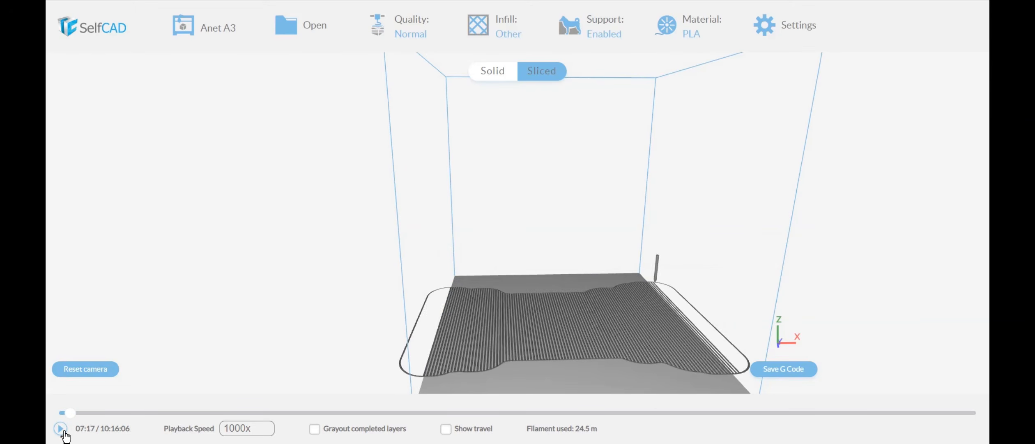
{"action": "left_click", "coordinate": [61, 428]}
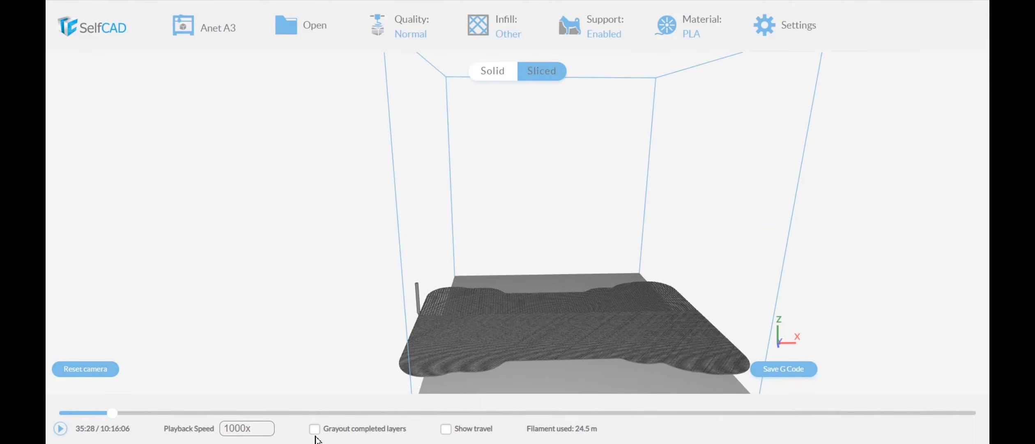
Step: Gray out the completed layers and play the print simulation a little further before pausing it
{"action": "left_click", "coordinate": [314, 429]}
{"action": "left_click", "coordinate": [59, 429]}
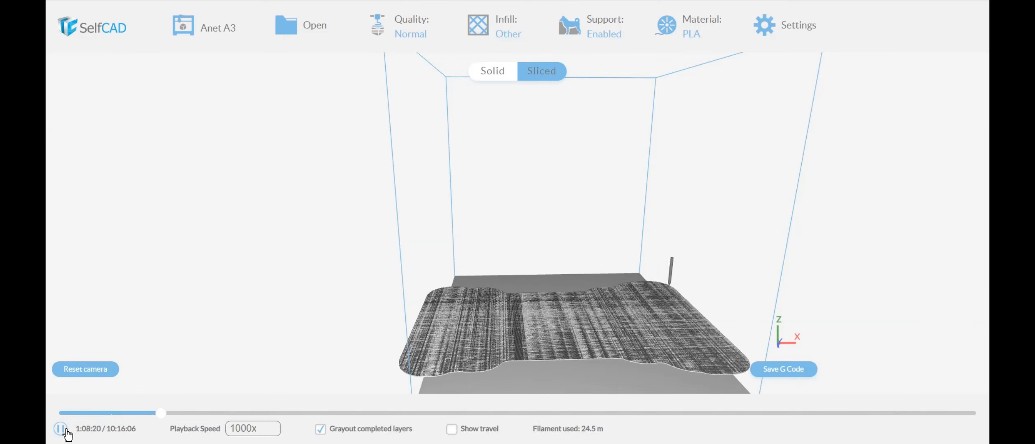
{"action": "left_click", "coordinate": [67, 431]}
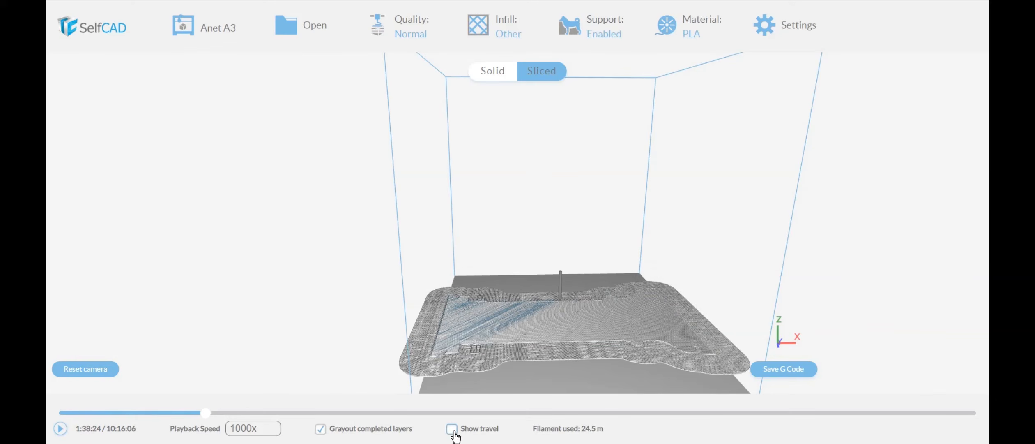
Step: Show the travel moves, resume the print simulation and turn off the graying out of completed layers
{"action": "left_click", "coordinate": [452, 428]}
{"action": "left_click", "coordinate": [61, 428]}
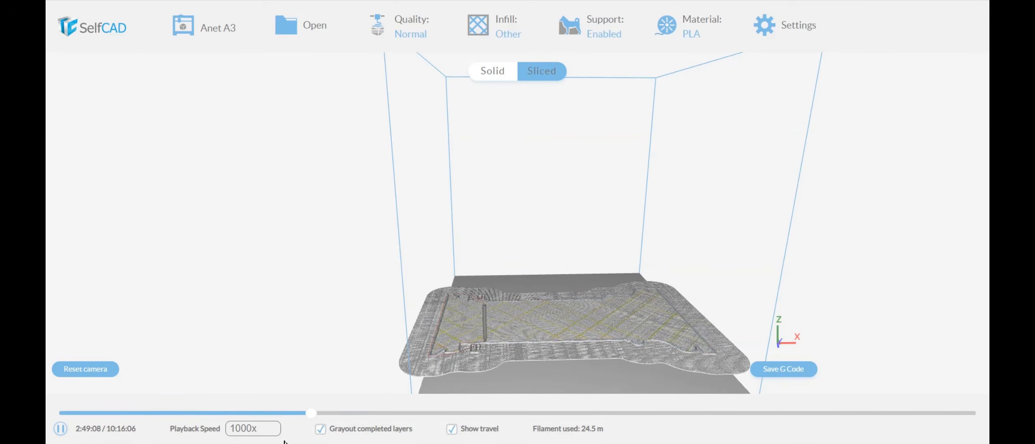
{"action": "left_click", "coordinate": [320, 428]}
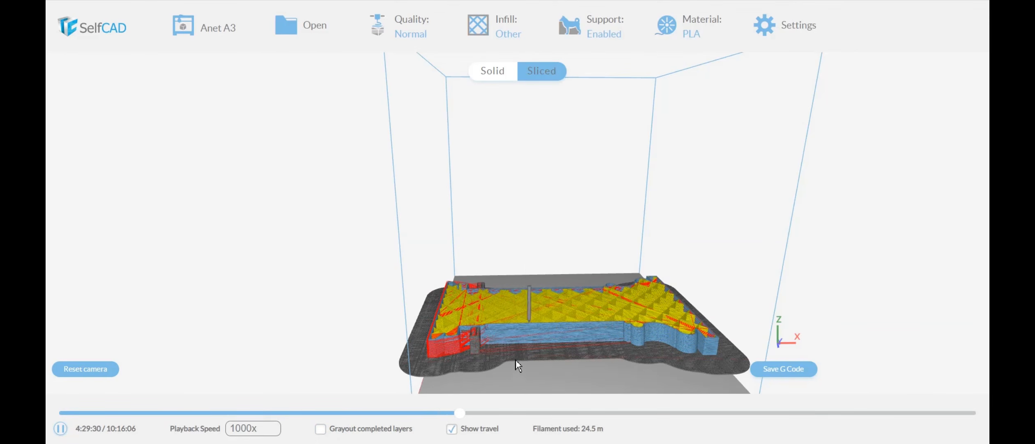
Step: Slow the print simulation's playback speed to 100x and pause it partway through the column half
{"action": "left_click", "coordinate": [249, 428]}
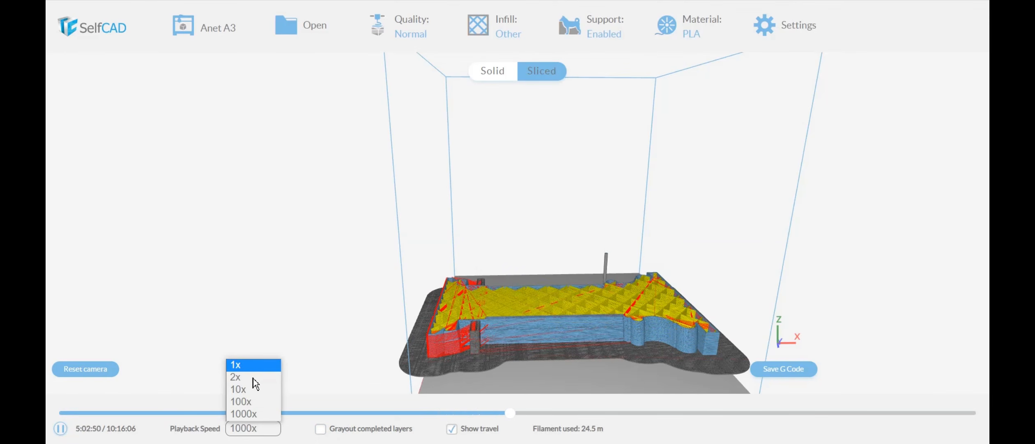
{"action": "left_click", "coordinate": [252, 401]}
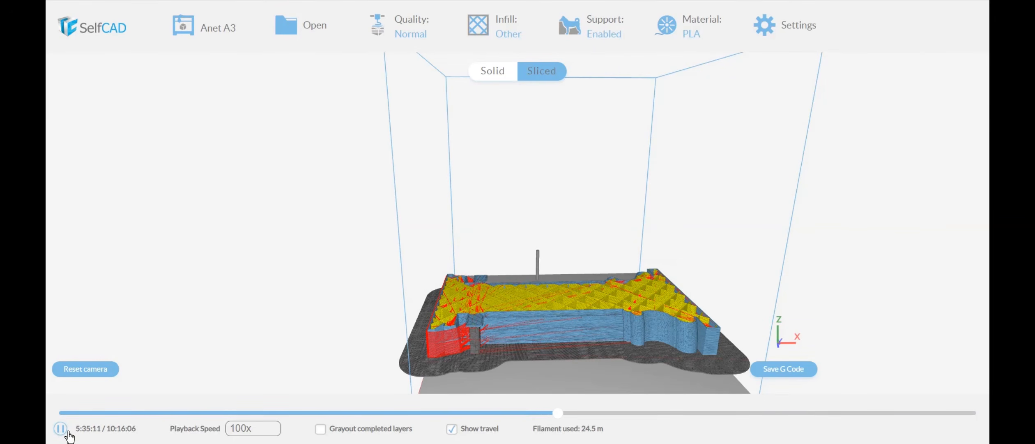
{"action": "left_click", "coordinate": [66, 429]}
Step: Examine the exposed infill grid and travel moves inside the partly printed column half, up close and from an angle
{"action": "left_click_drag", "start_coordinate": [499, 306], "coordinate": [530, 312]}
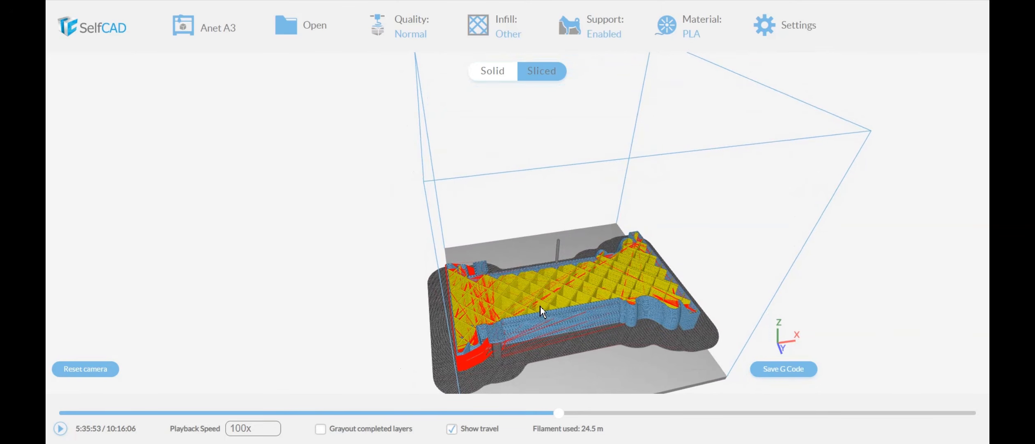
{"action": "scroll", "coordinate": [505, 297], "scroll_direction": "up", "scroll_amount": 5}
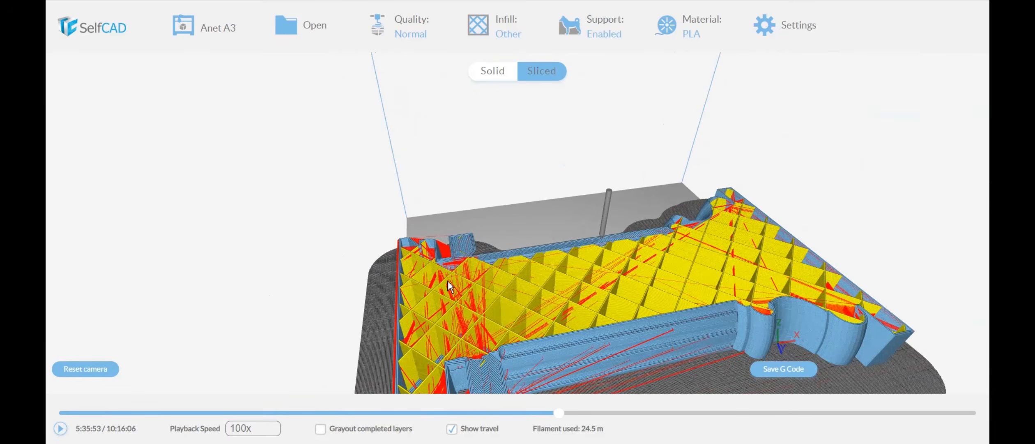
{"action": "scroll", "coordinate": [459, 329], "scroll_direction": "up", "scroll_amount": 3}
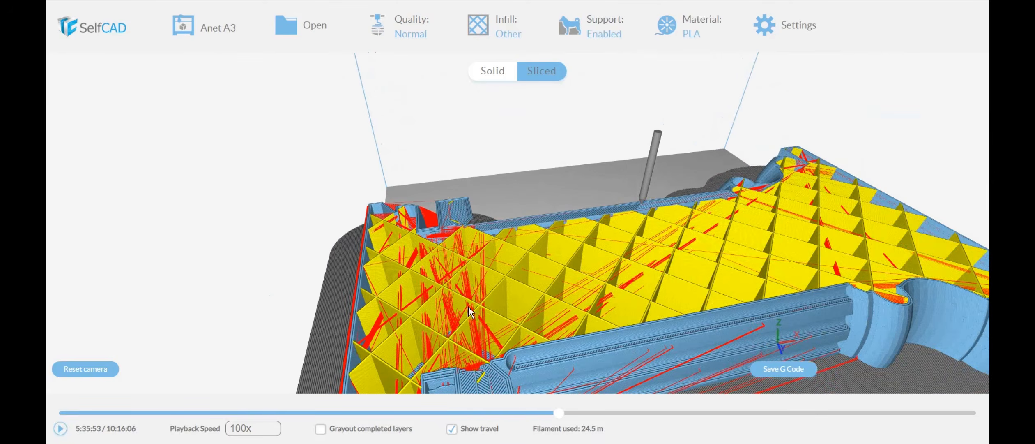
{"action": "scroll", "coordinate": [678, 239], "scroll_direction": "down", "scroll_amount": 5}
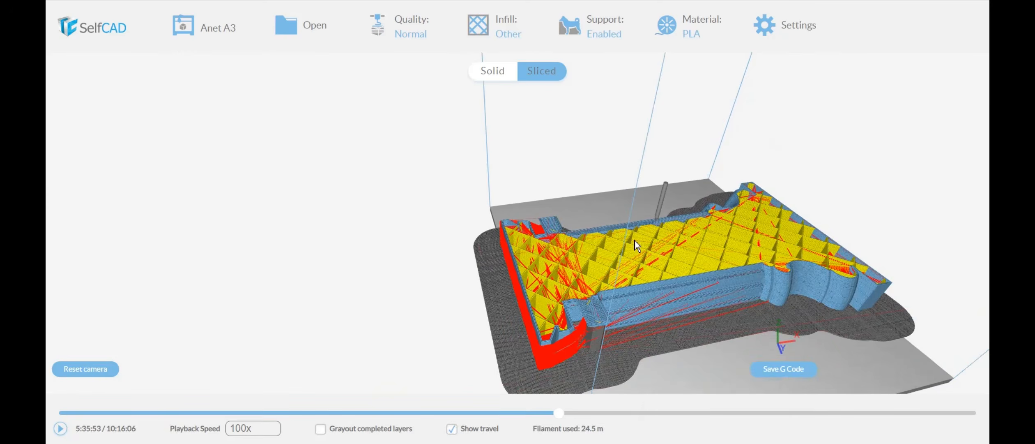
{"action": "scroll", "coordinate": [597, 239], "scroll_direction": "up", "scroll_amount": 1}
{"action": "right_click_drag", "start_coordinate": [582, 227], "coordinate": [444, 214]}
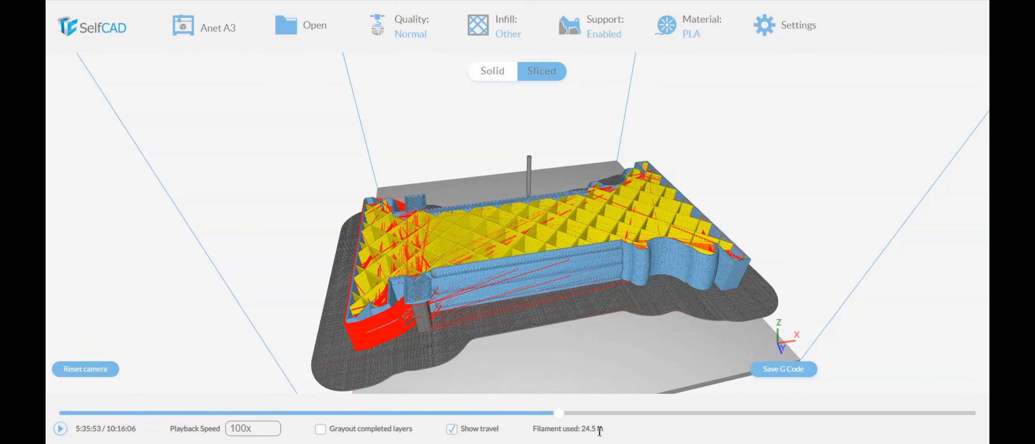
Step: Advance the print simulation to the end and save the sliced column half as a G-code file, dismissing the download notice
{"action": "left_click", "coordinate": [61, 428]}
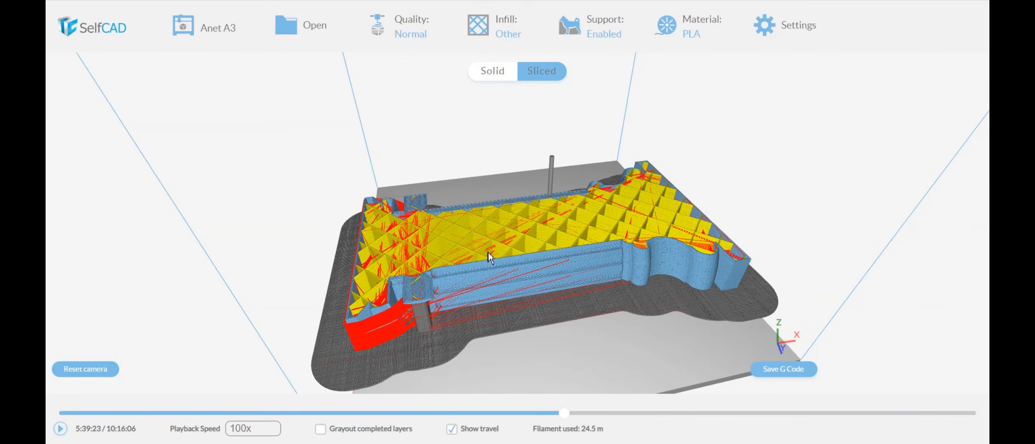
{"action": "left_click_drag", "start_coordinate": [569, 418], "coordinate": [979, 416]}
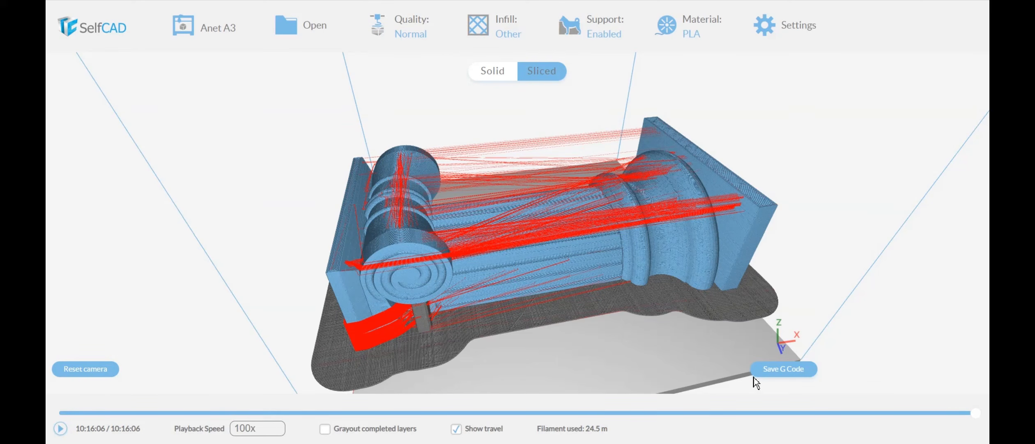
{"action": "left_click", "coordinate": [788, 371]}
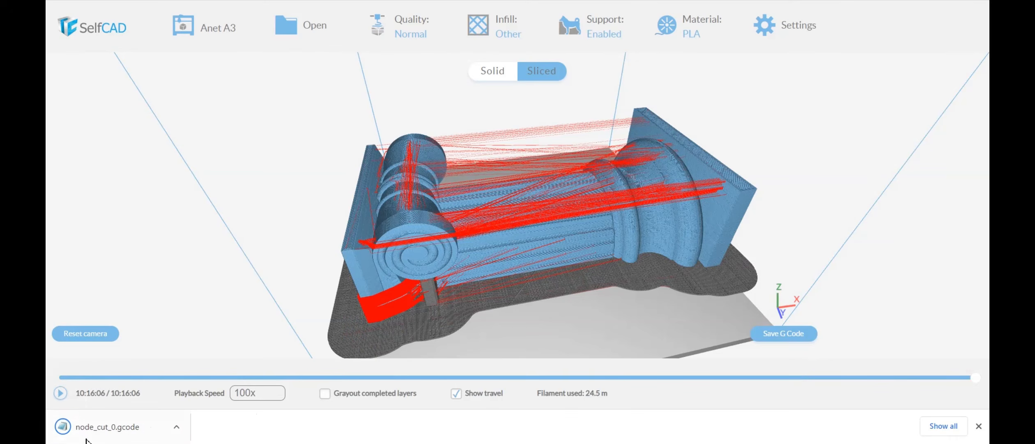
{"action": "left_click", "coordinate": [978, 426]}
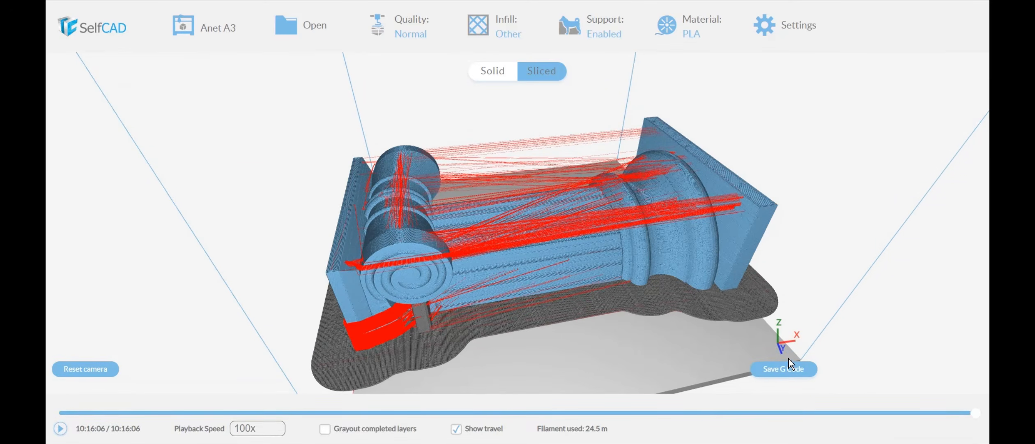